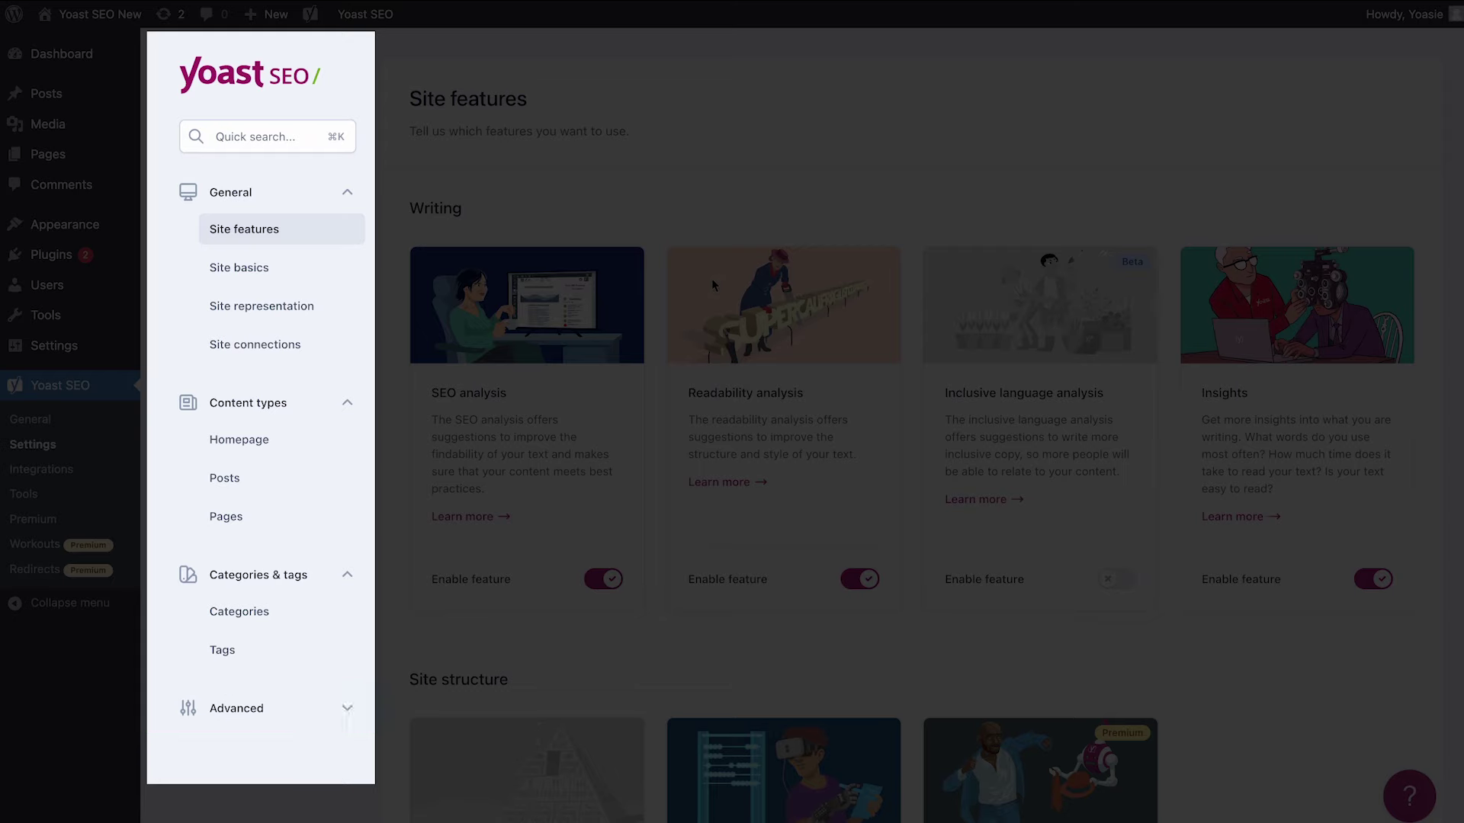
- Collapse and re-expand the General settings group, and open its Site features page
{"action": "left_click", "coordinate": [347, 196]}
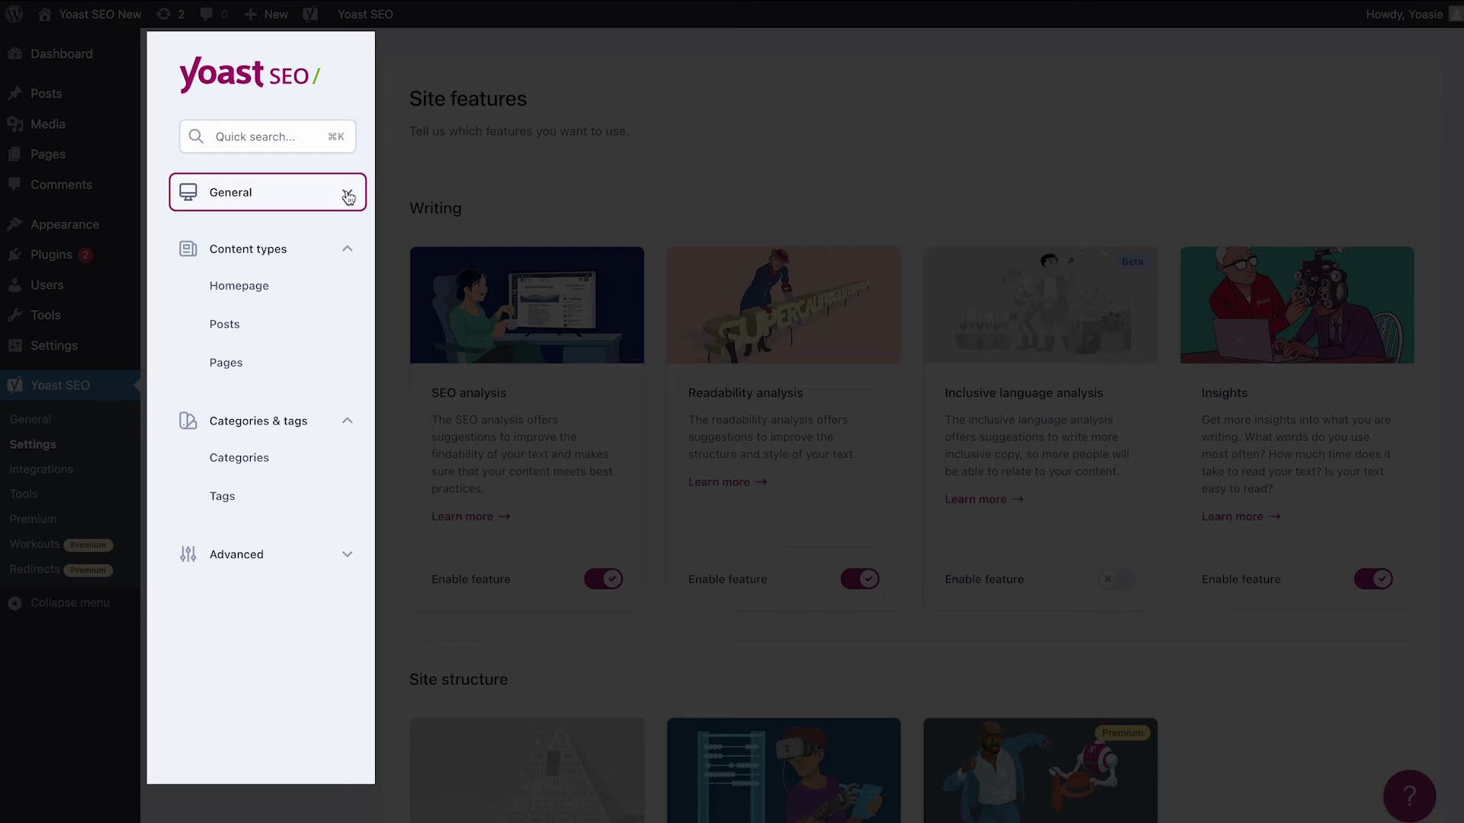
{"action": "left_click", "coordinate": [349, 197]}
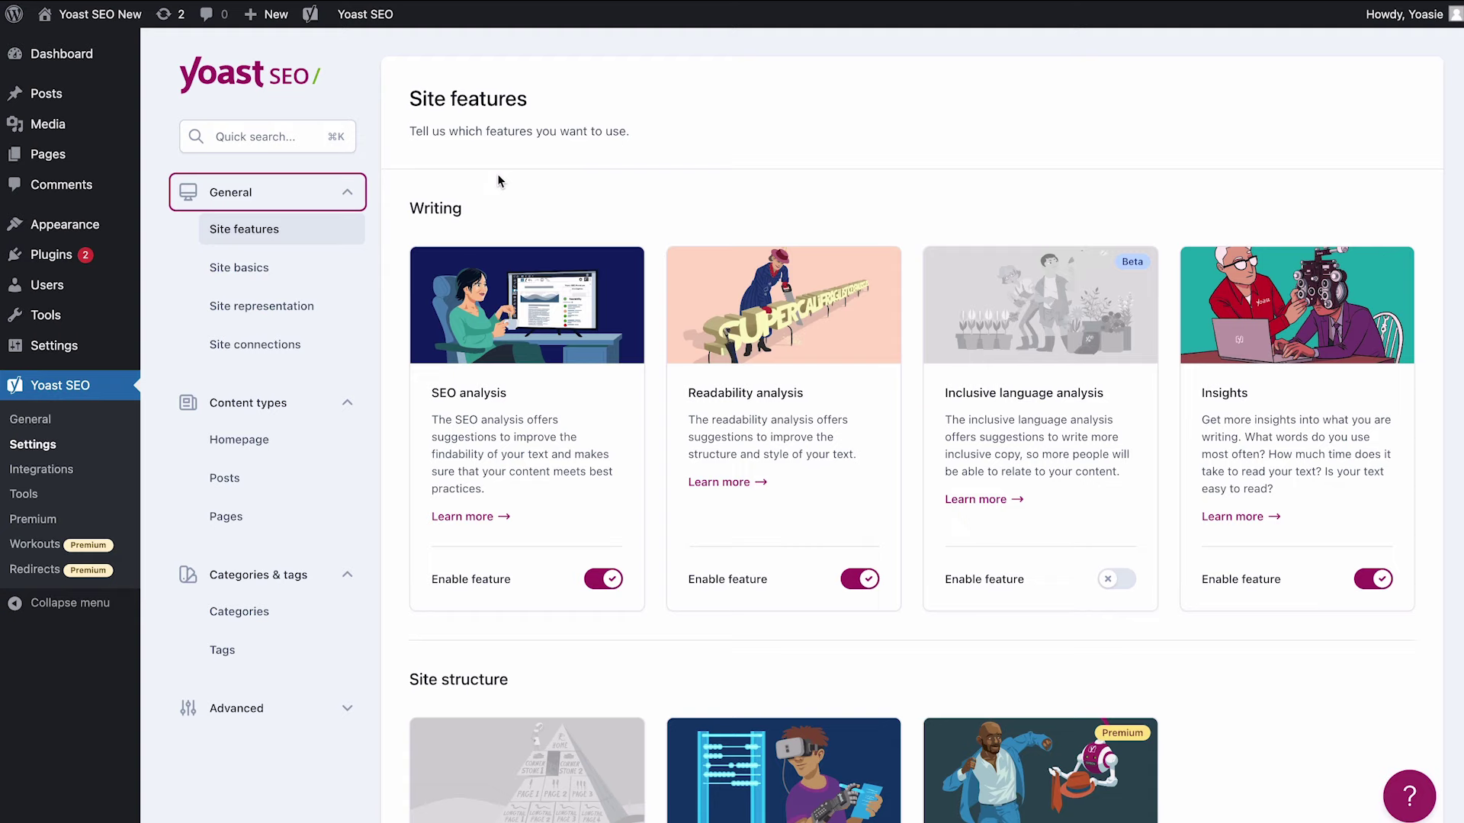
{"action": "left_click", "coordinate": [305, 232]}
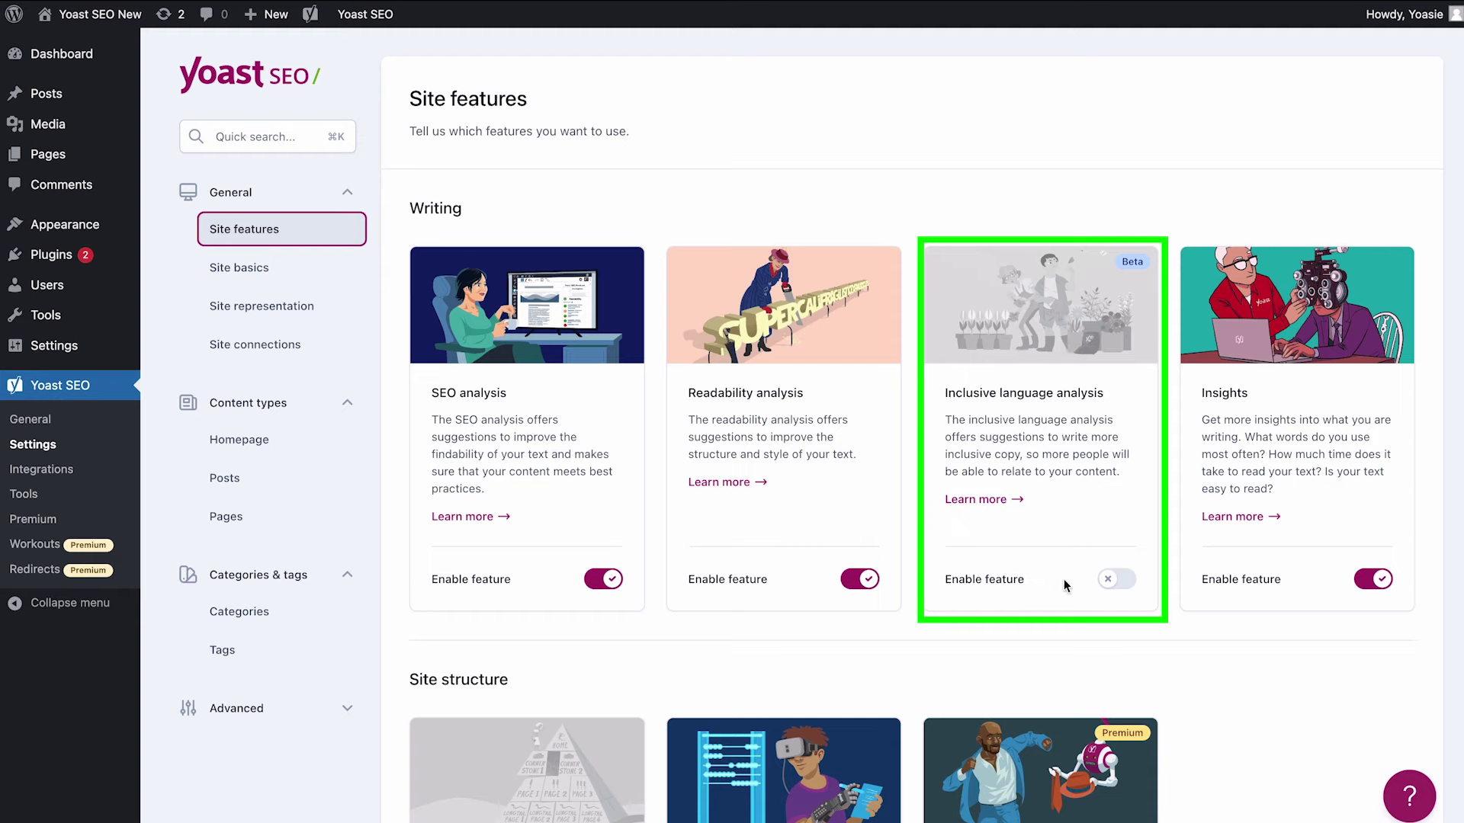
- Switch the Inclusive language analysis feature on and back off
{"action": "left_click", "coordinate": [1117, 580]}
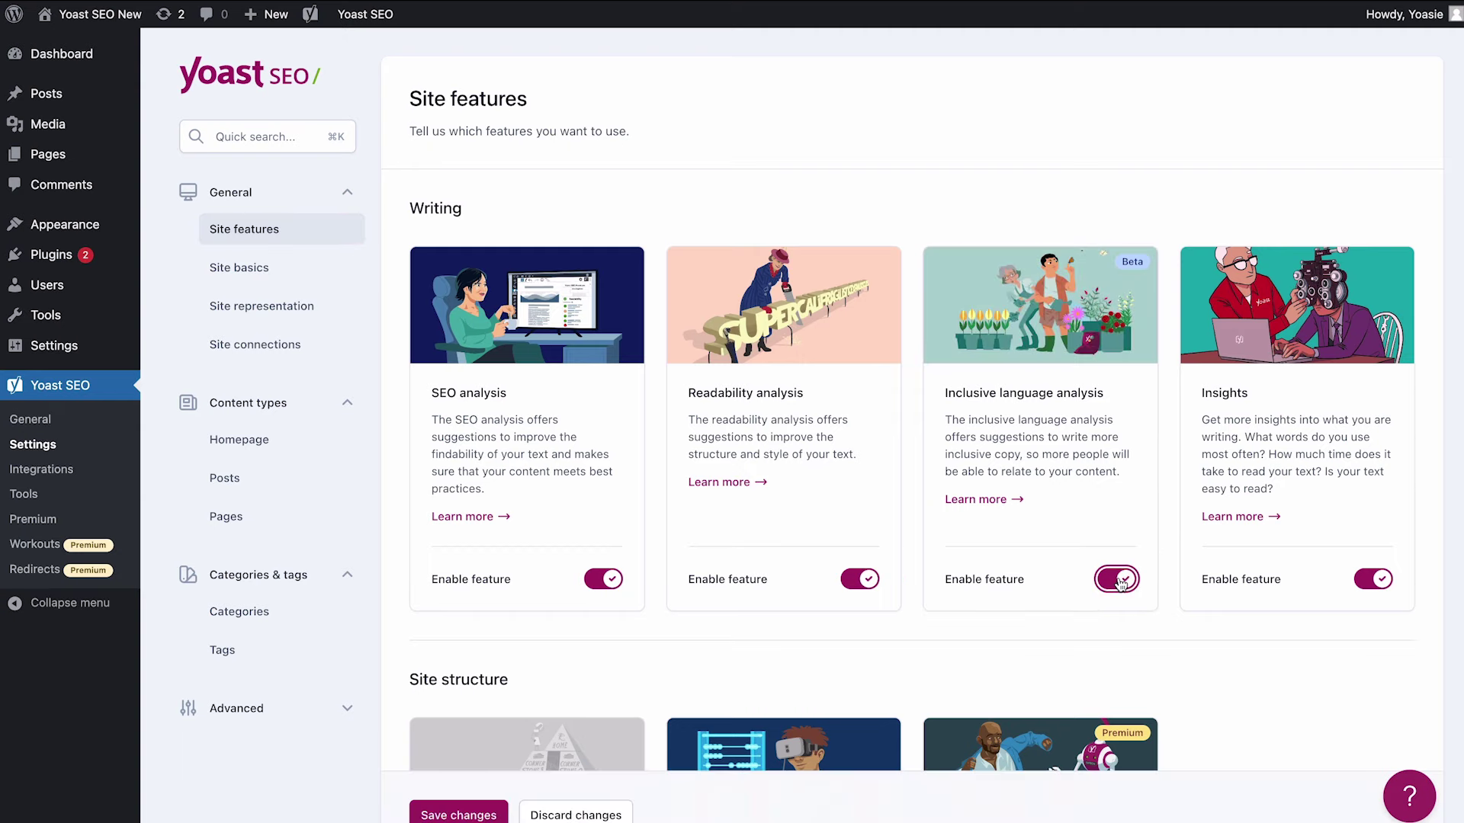
{"action": "left_click", "coordinate": [1117, 581]}
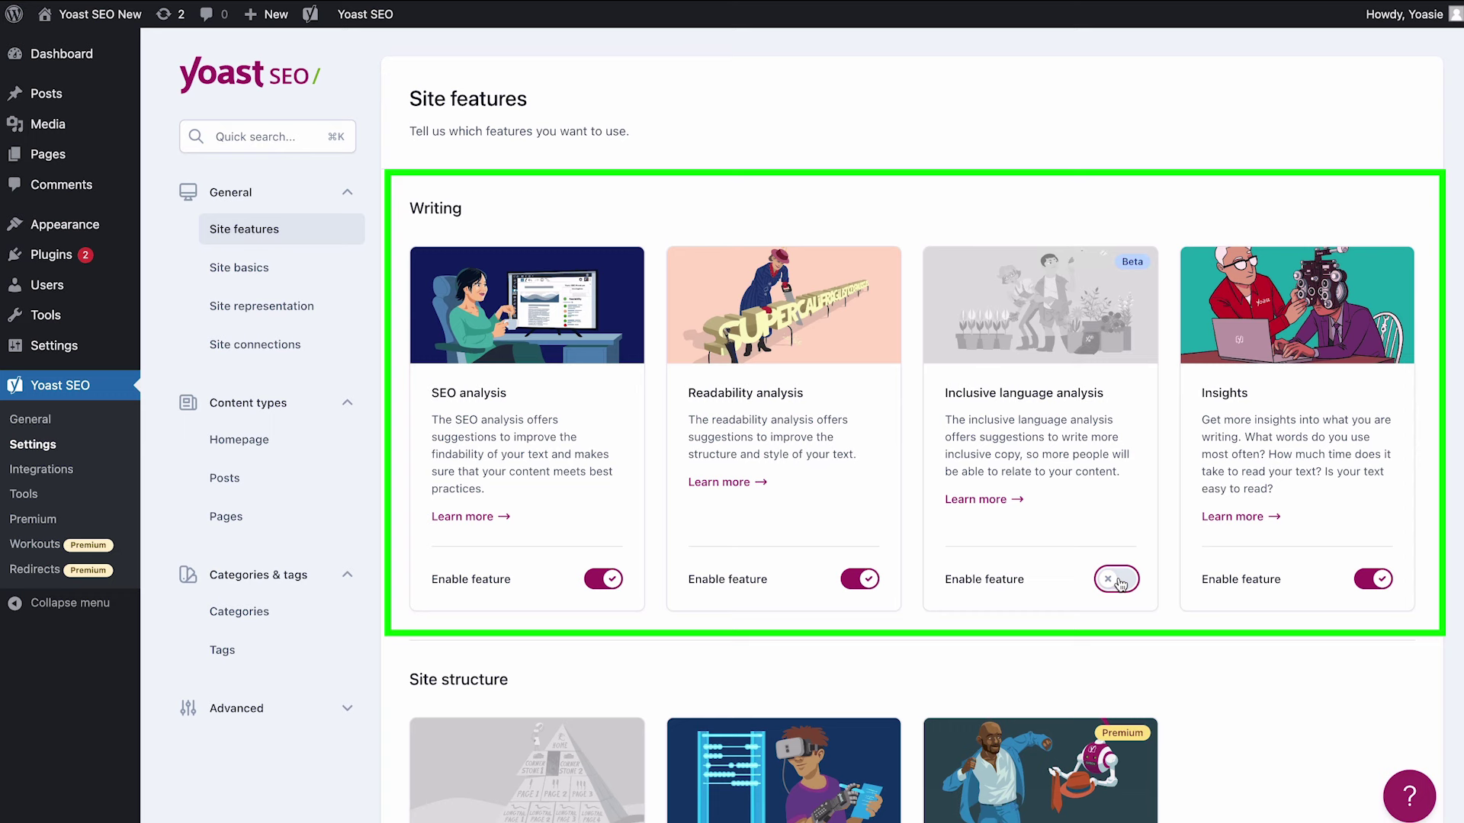
- Look through the Site structure, Social sharing and Tools feature cards on the Site features page
{"action": "scroll", "coordinate": [1119, 583], "scroll_direction": "down", "scroll_amount": 5}
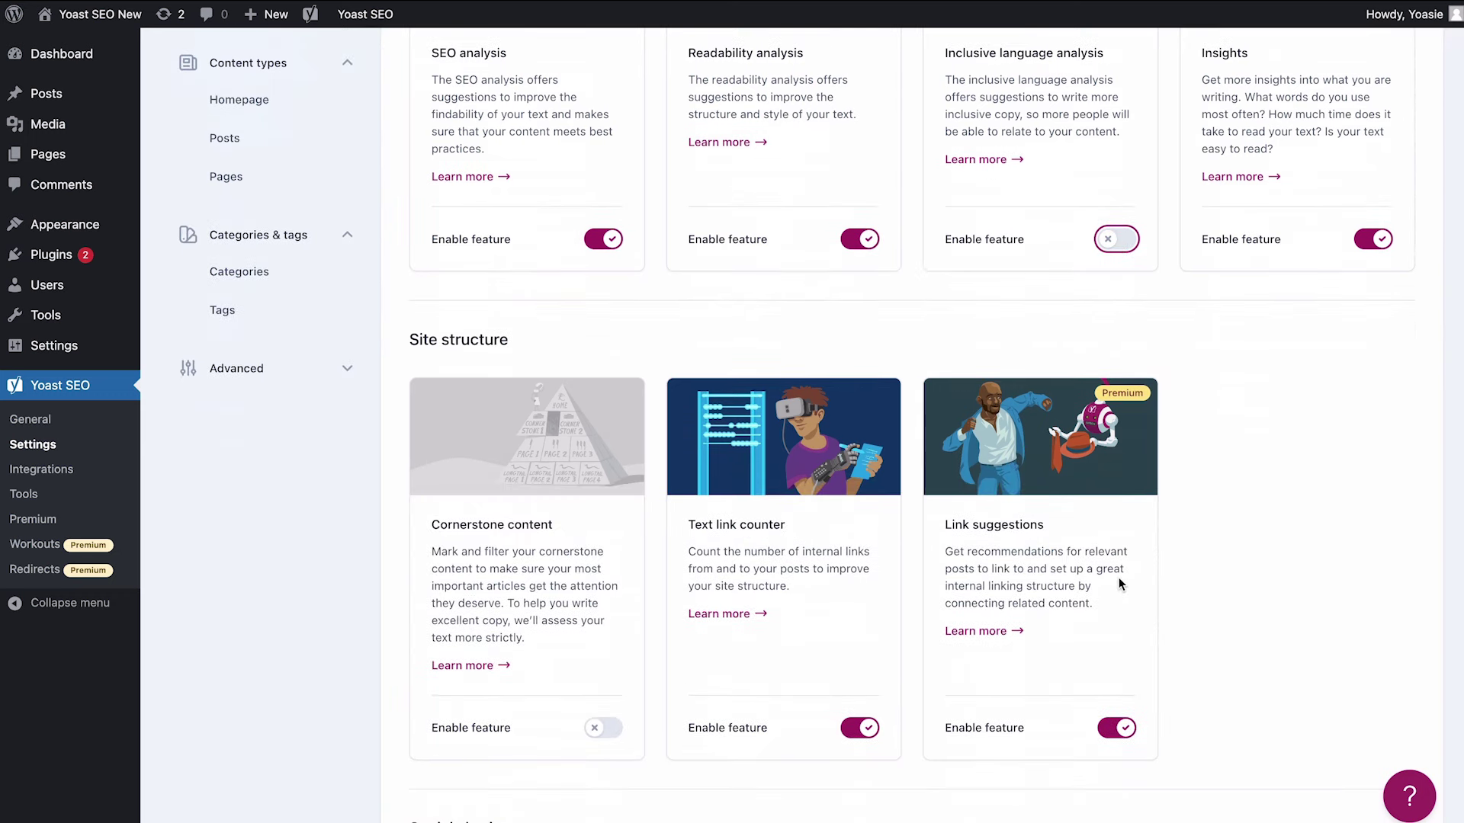
{"action": "scroll", "coordinate": [1119, 583], "scroll_direction": "down", "scroll_amount": 8}
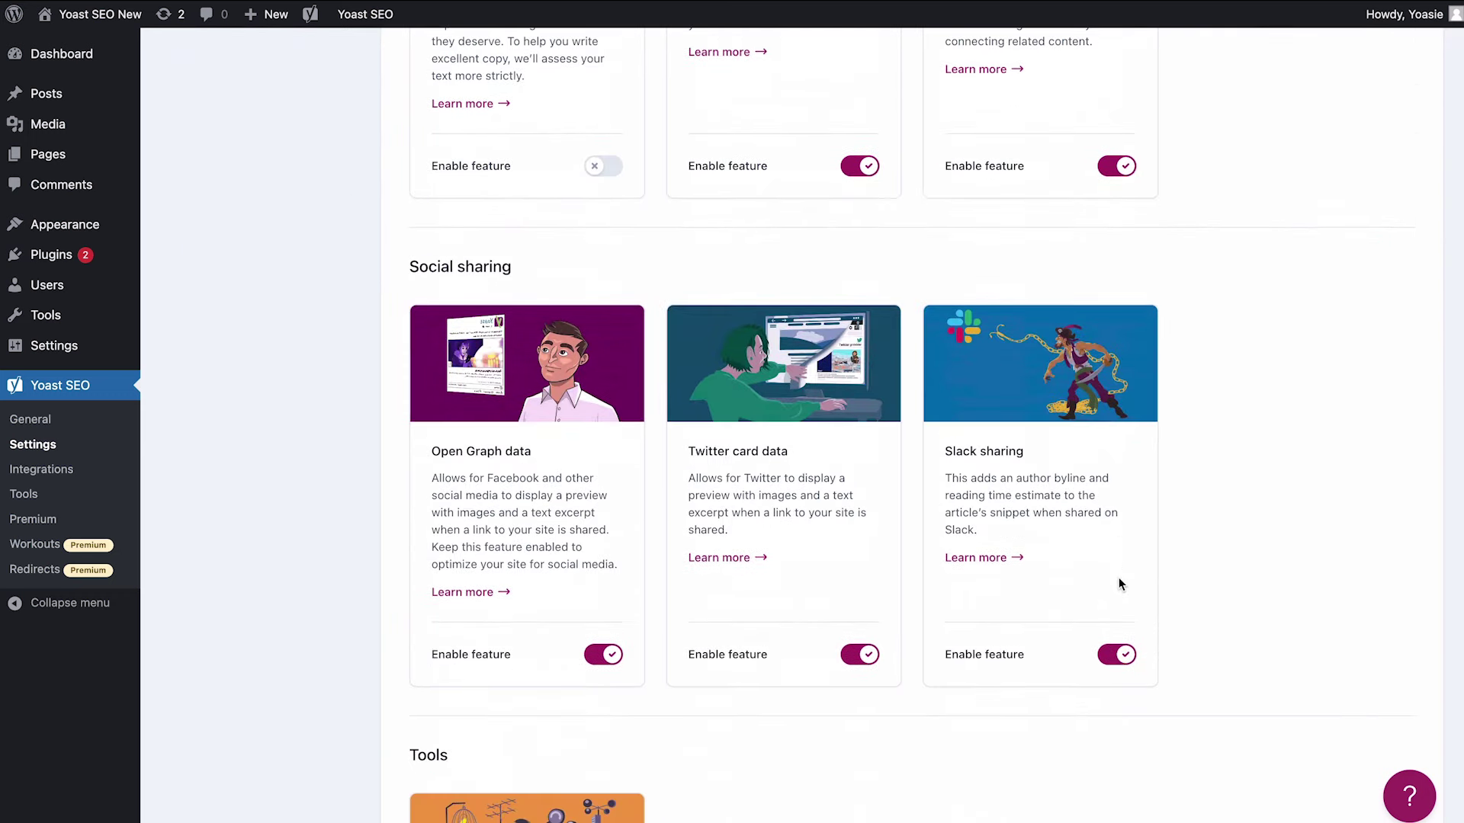
{"action": "scroll", "coordinate": [1119, 579], "scroll_direction": "down", "scroll_amount": 8}
{"action": "scroll", "coordinate": [1119, 580], "scroll_direction": "down", "scroll_amount": 5}
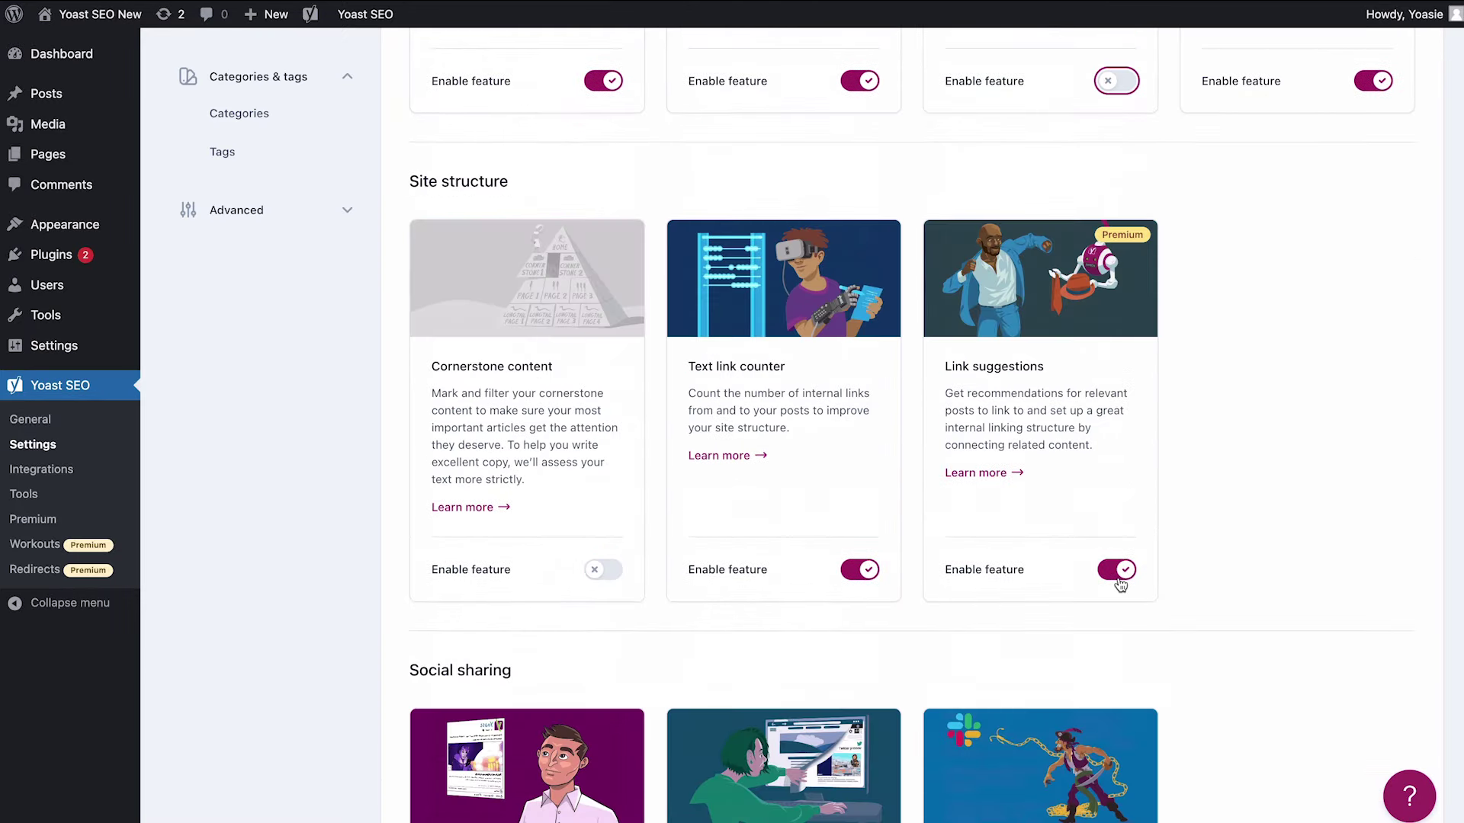
{"action": "scroll", "coordinate": [1118, 583], "scroll_direction": "up", "scroll_amount": 7}
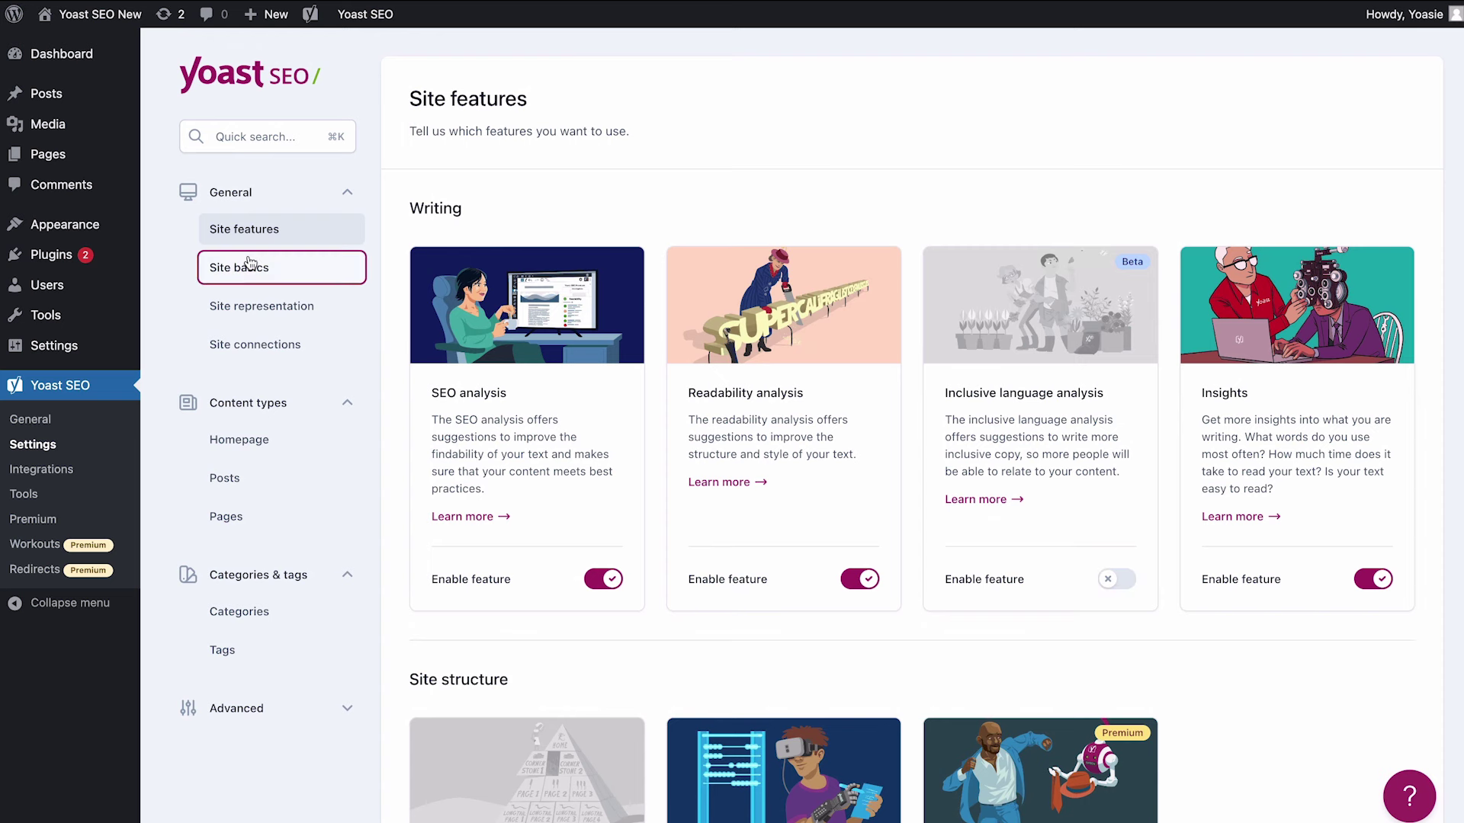
- Open Site basics and go through the website name, alternate name, tagline, title separator, site image and site preferences
{"action": "left_click", "coordinate": [250, 262]}
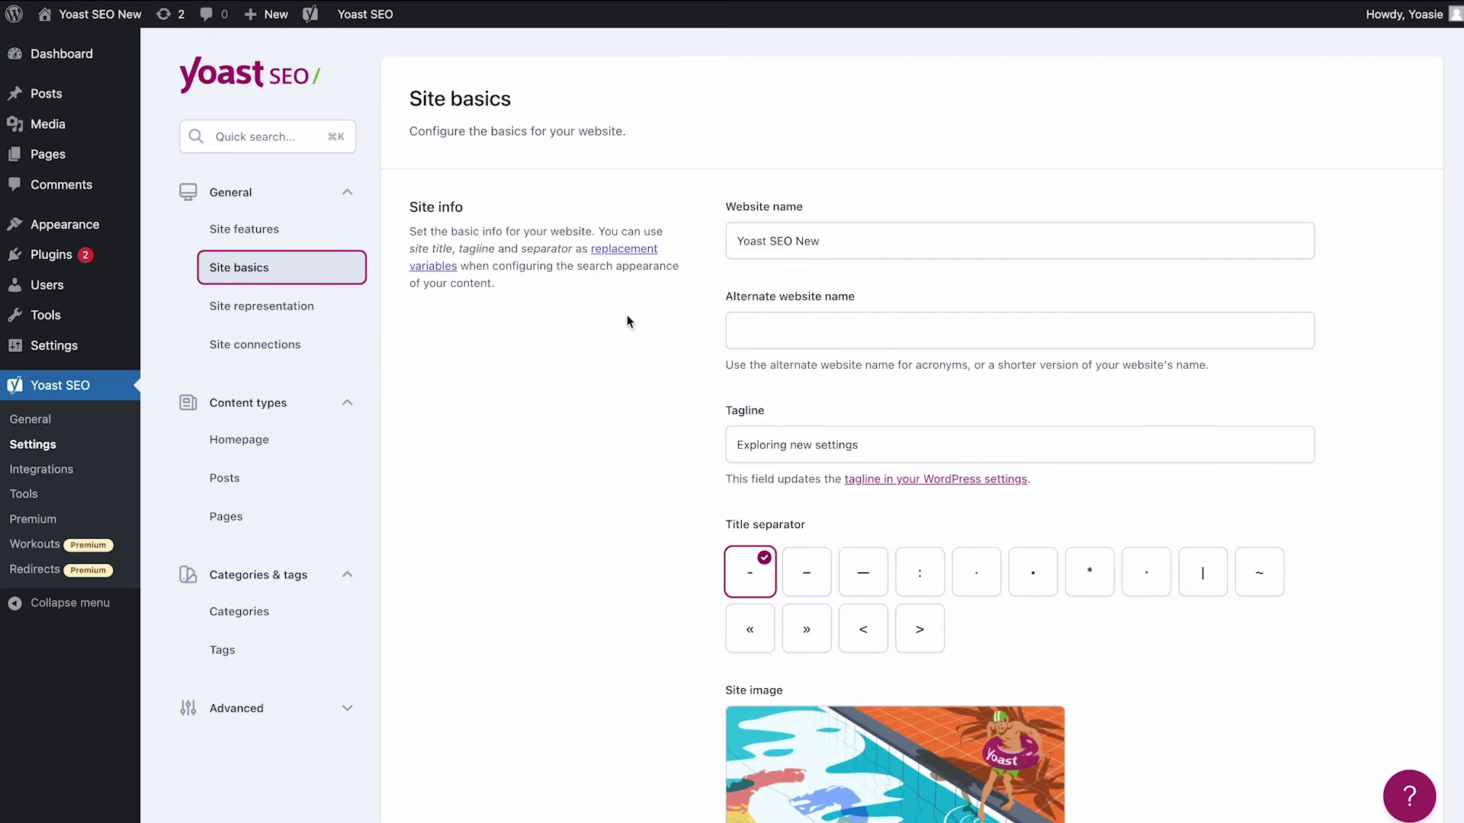
{"action": "left_click", "coordinate": [901, 239]}
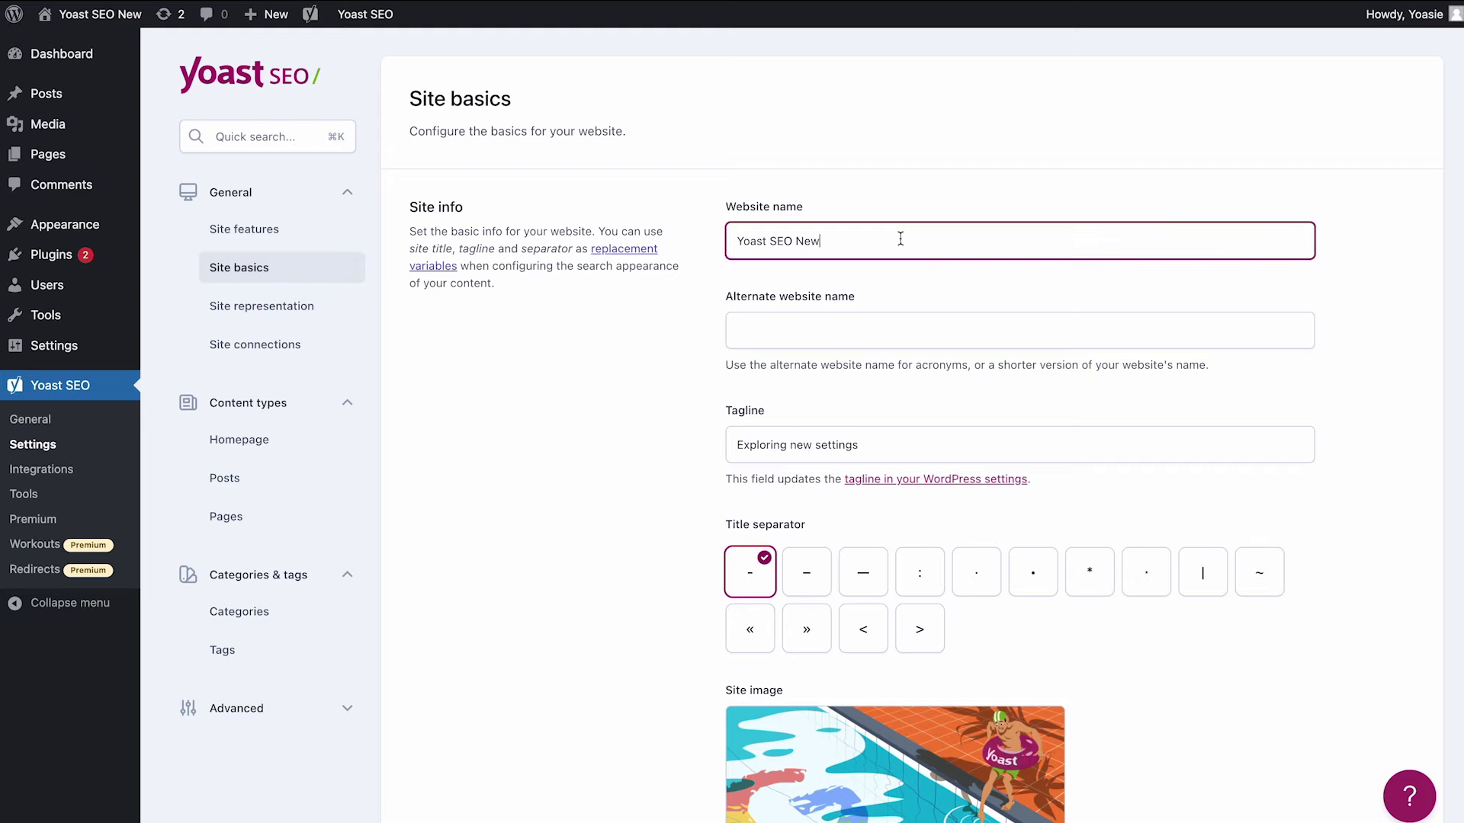
{"action": "left_click", "coordinate": [885, 332]}
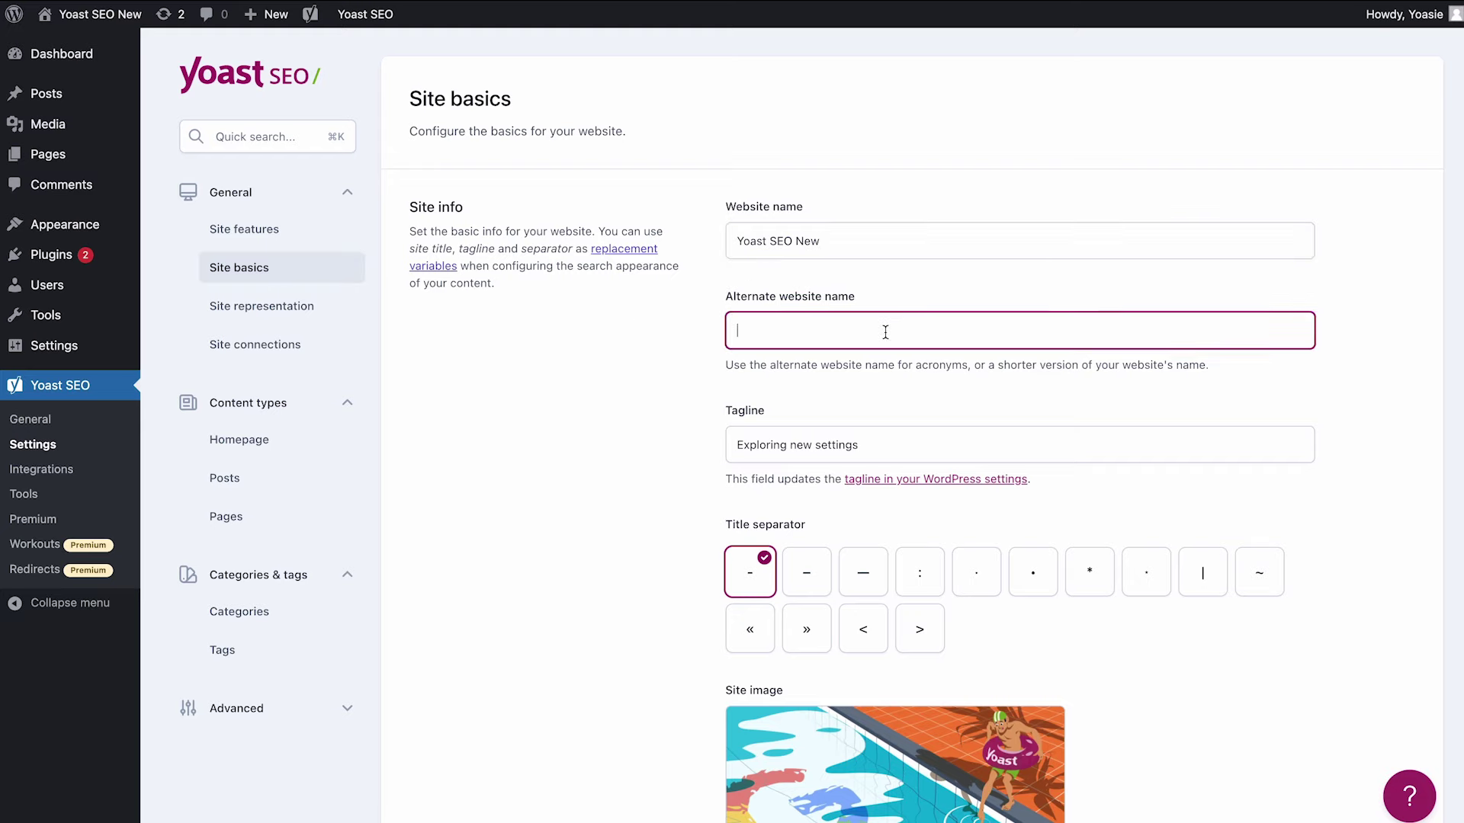
{"action": "left_click", "coordinate": [877, 446]}
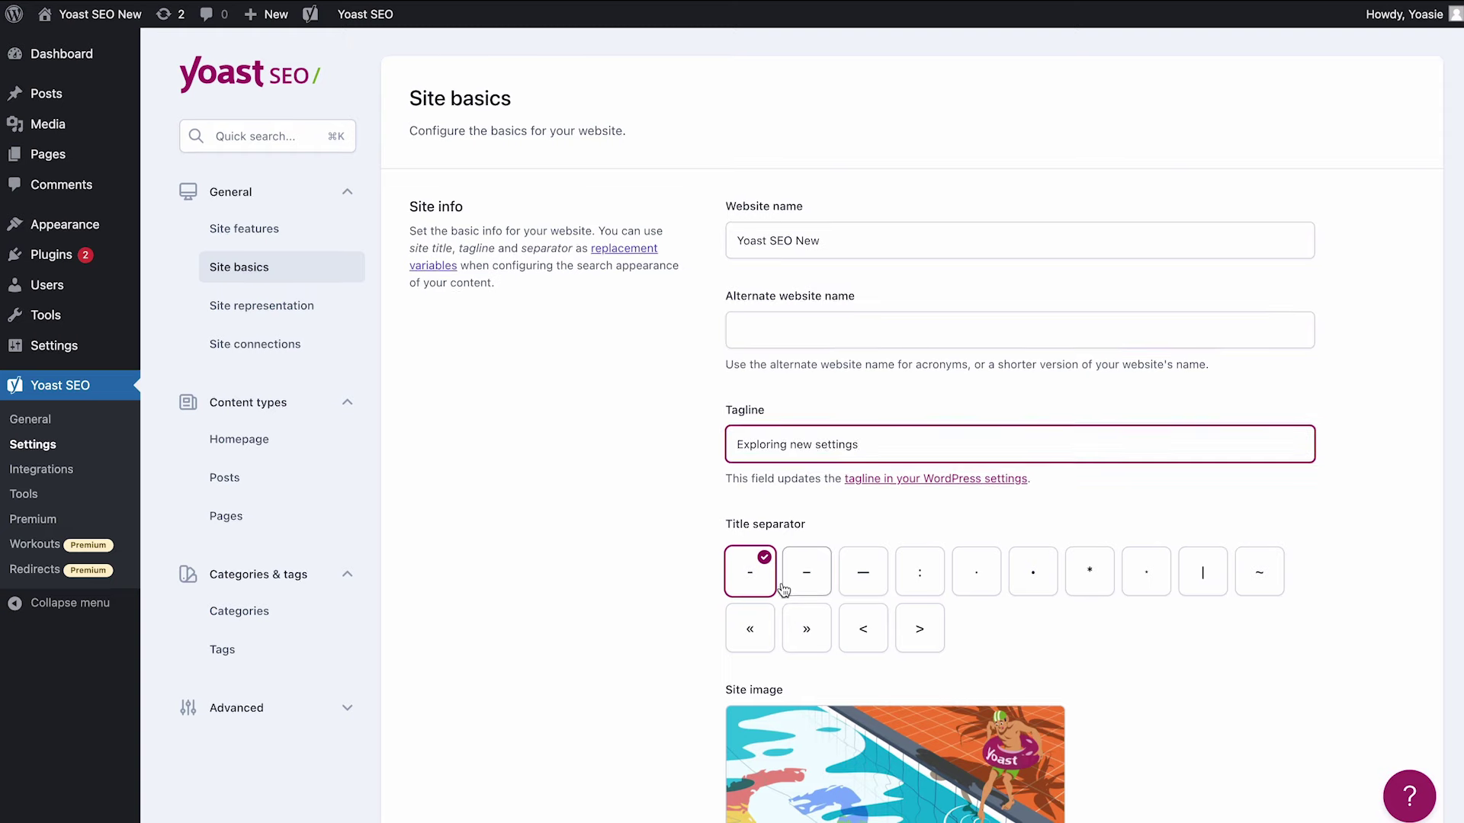
{"action": "scroll", "coordinate": [781, 584], "scroll_direction": "down", "scroll_amount": 5}
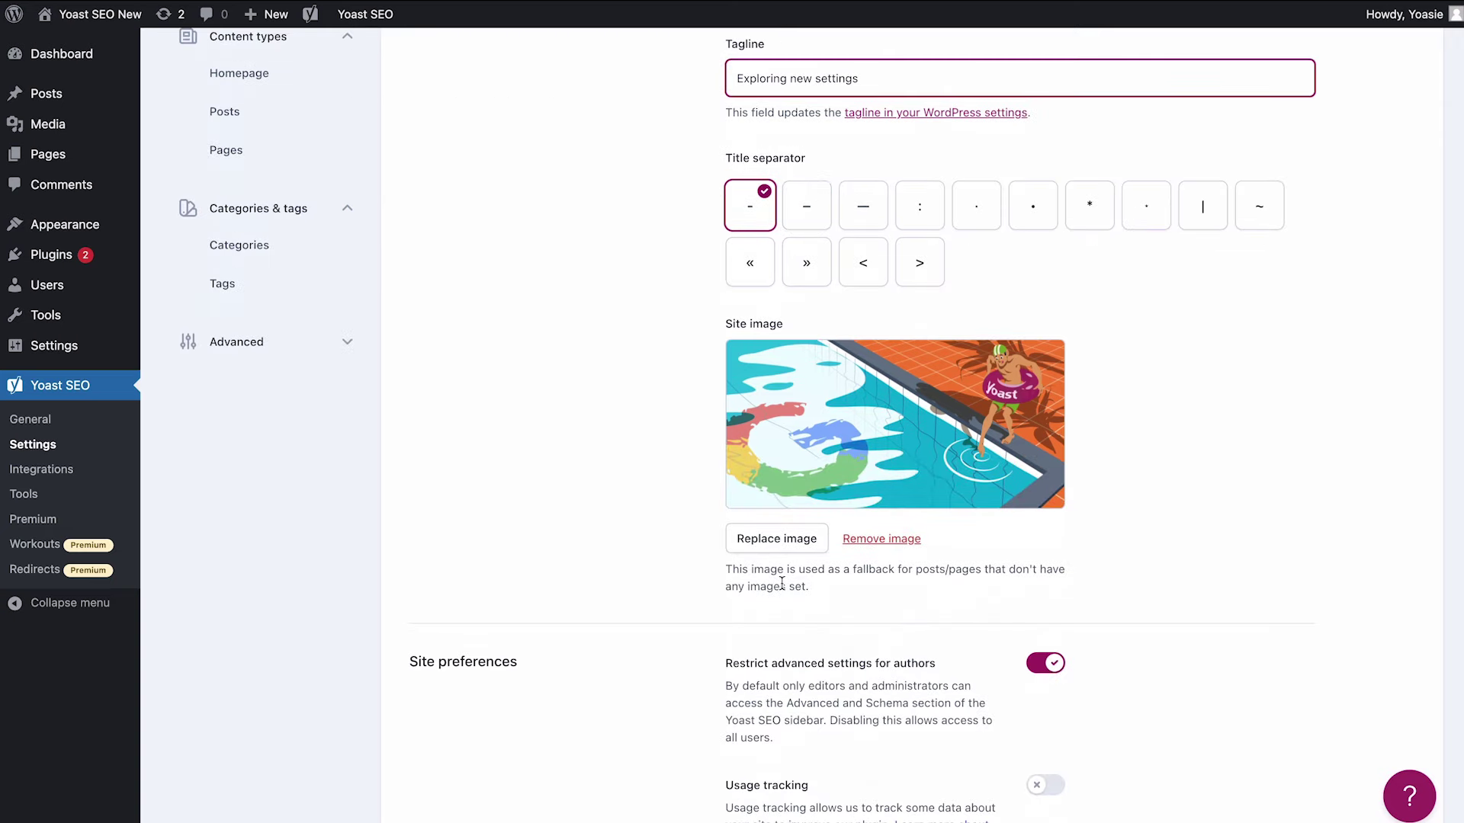
{"action": "scroll", "coordinate": [781, 584], "scroll_direction": "down", "scroll_amount": 2}
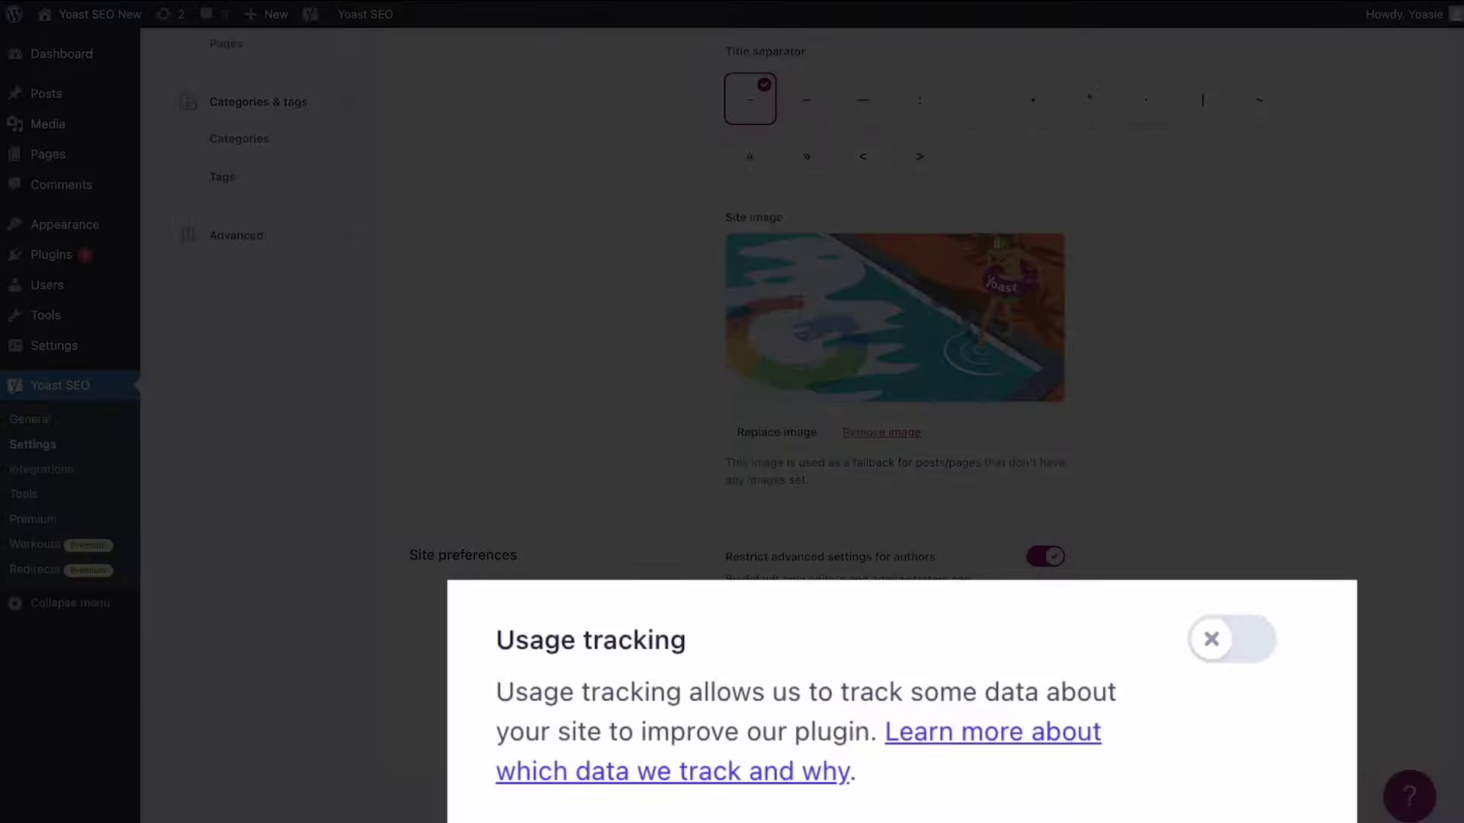
- Switch Usage tracking on and back off in the site preferences
{"action": "left_click", "coordinate": [1250, 655]}
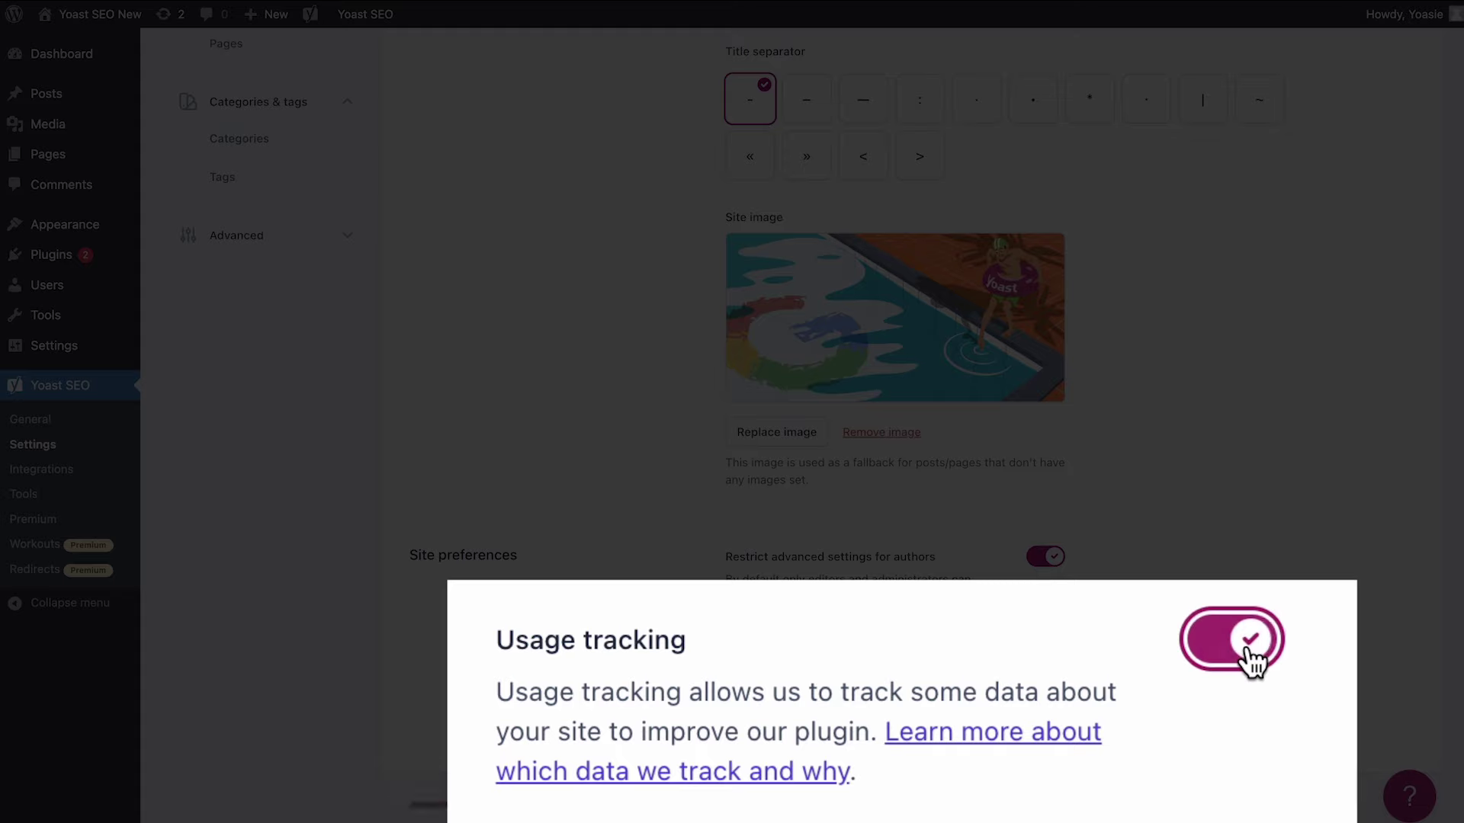
{"action": "left_click", "coordinate": [1250, 654]}
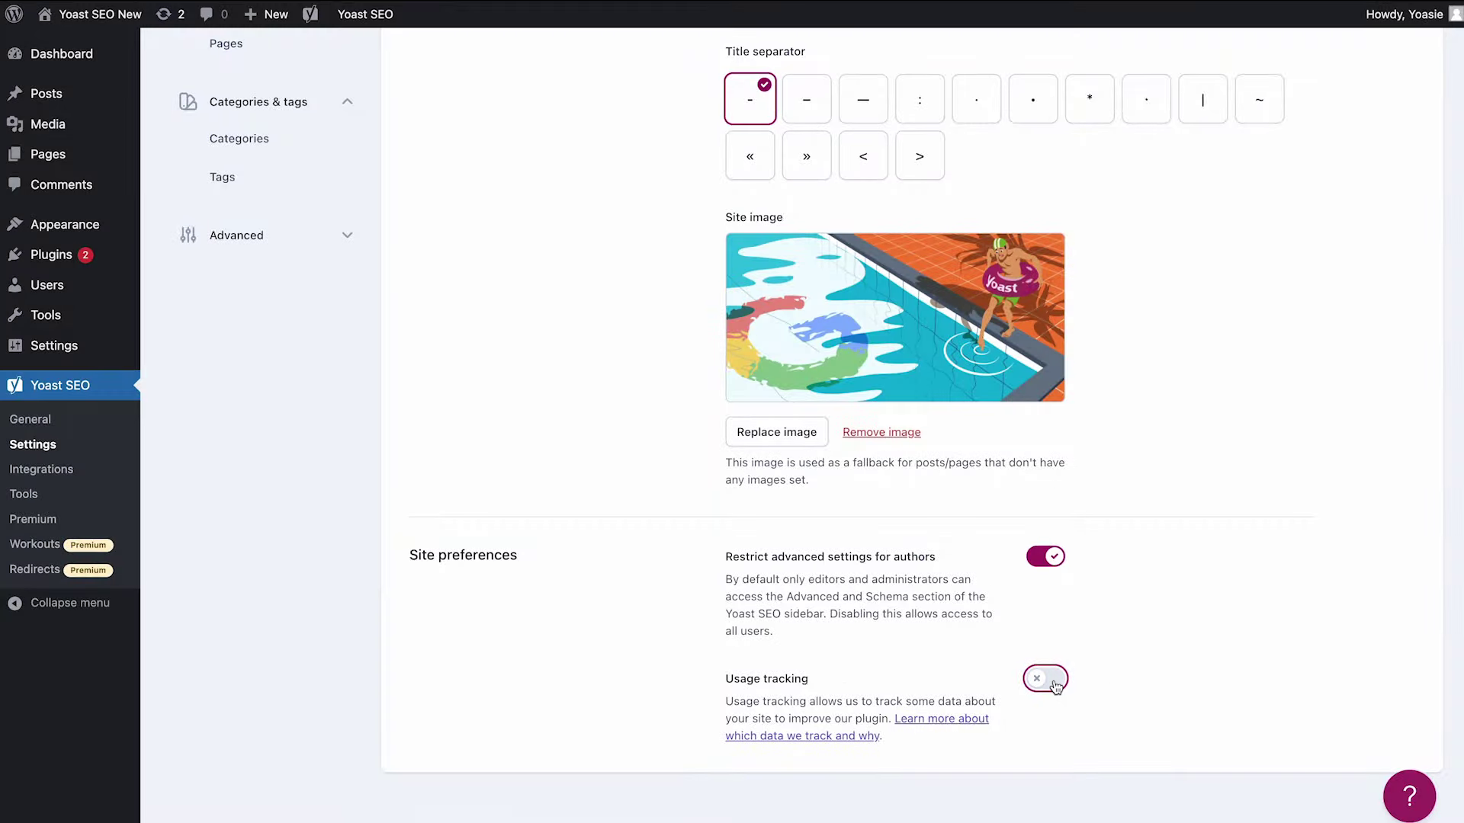
{"action": "scroll", "coordinate": [607, 519], "scroll_direction": "up", "scroll_amount": 6}
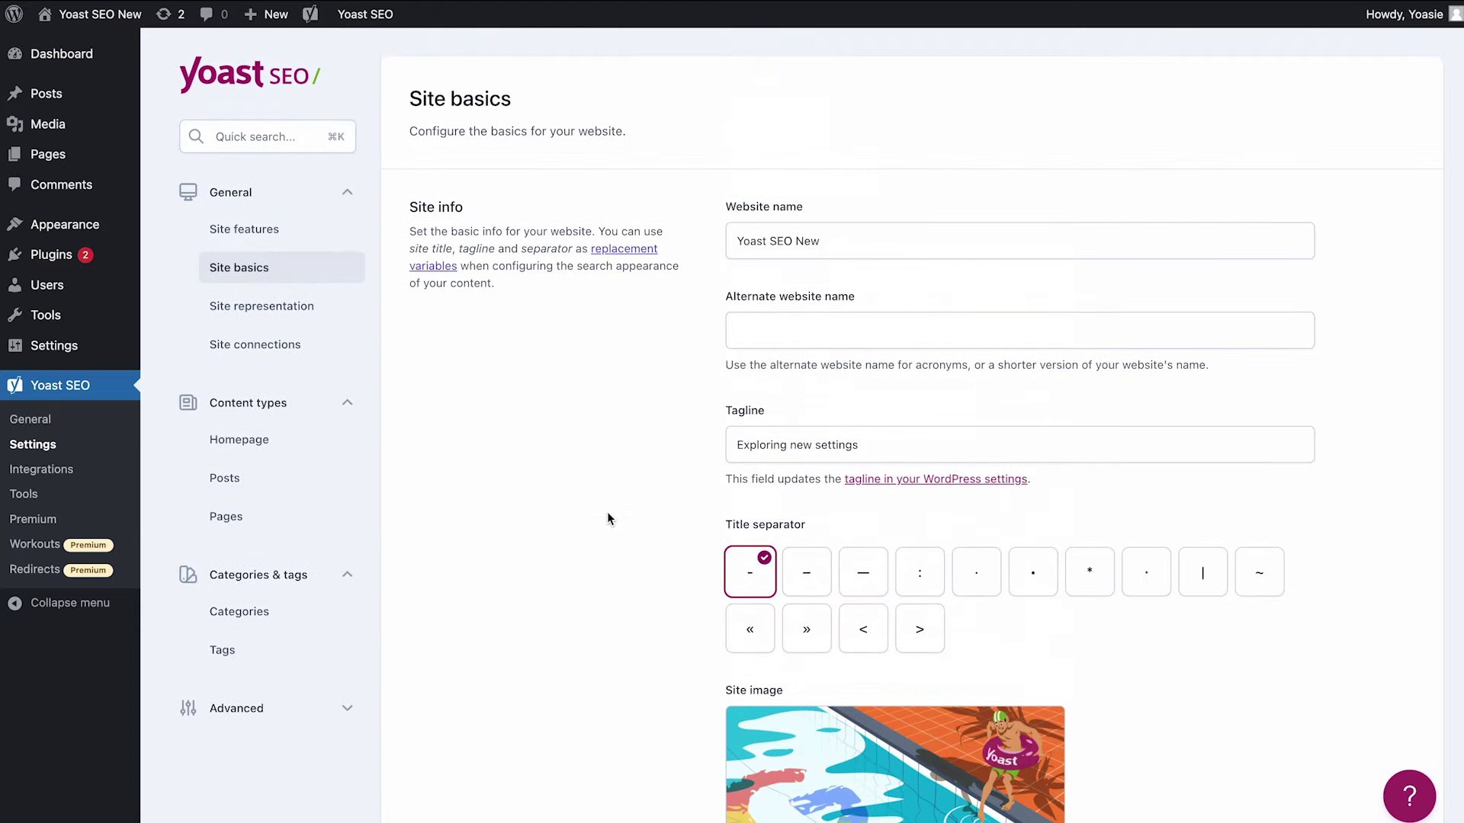
- View the Site representation page, and go through the Google, Bing and Pinterest verification code fields under Site connections
{"action": "left_click", "coordinate": [298, 308]}
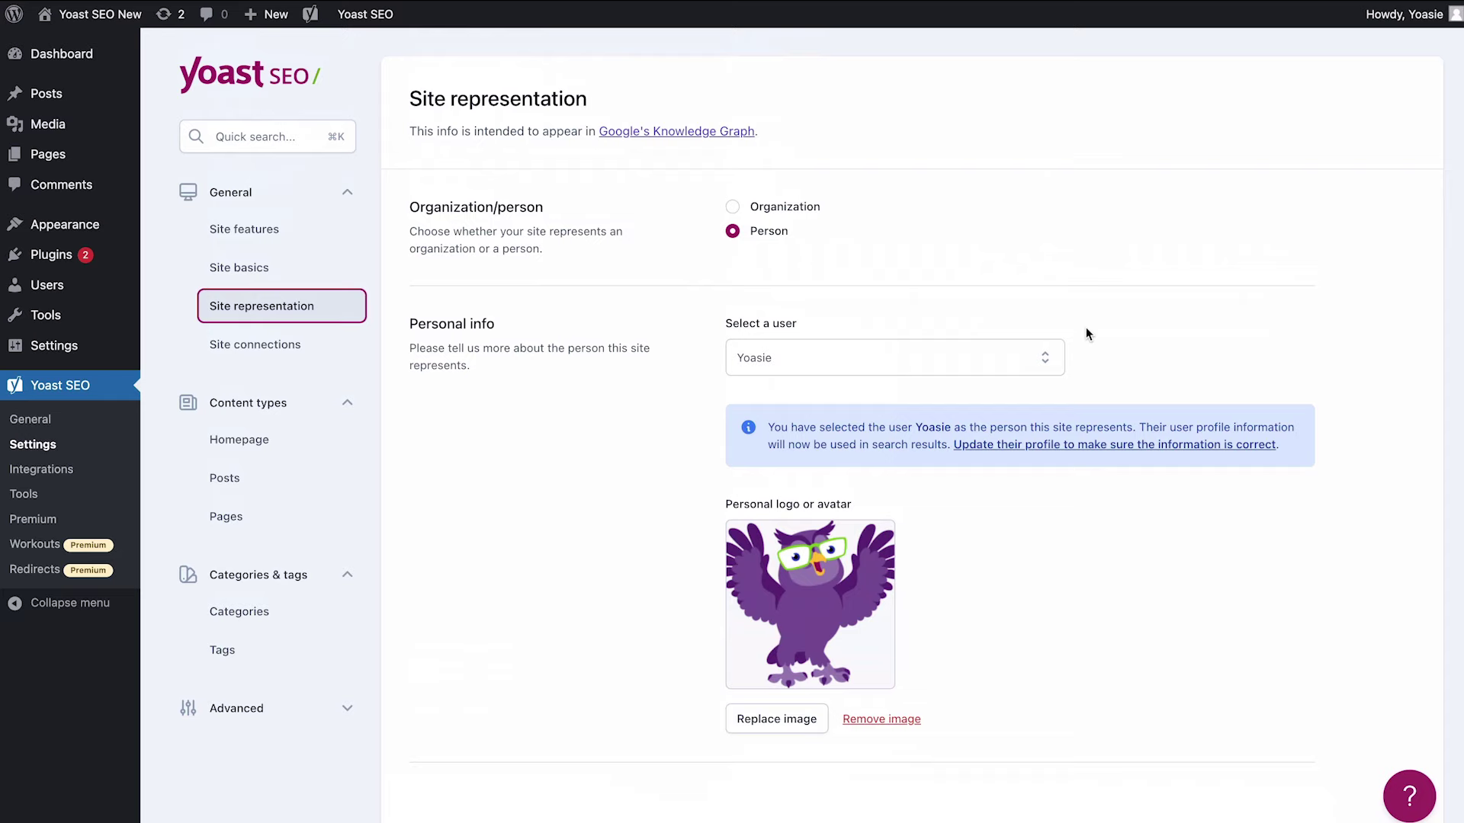
{"action": "left_click", "coordinate": [297, 344]}
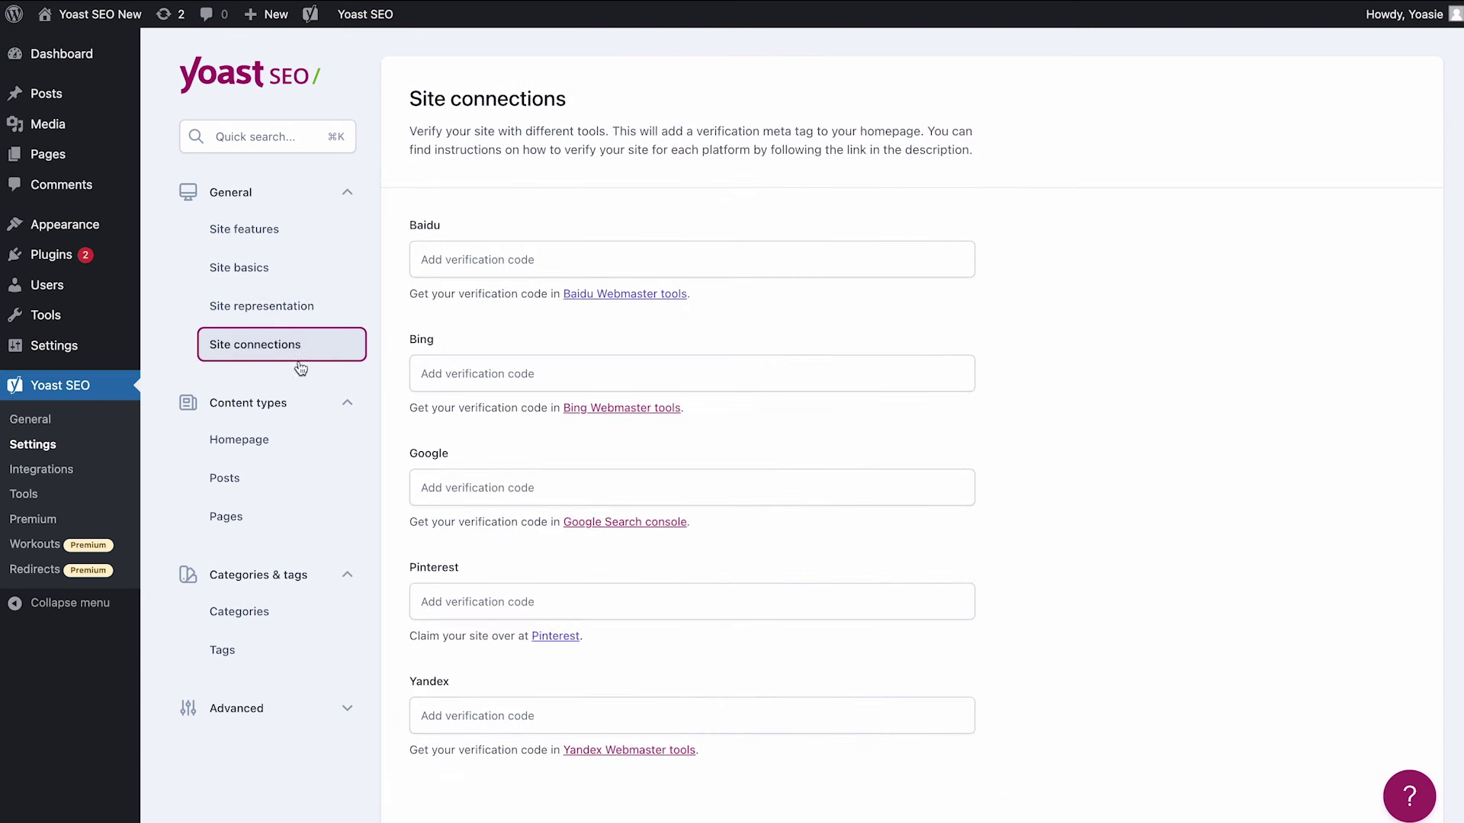
{"action": "left_click", "coordinate": [488, 482]}
{"action": "left_click", "coordinate": [483, 374]}
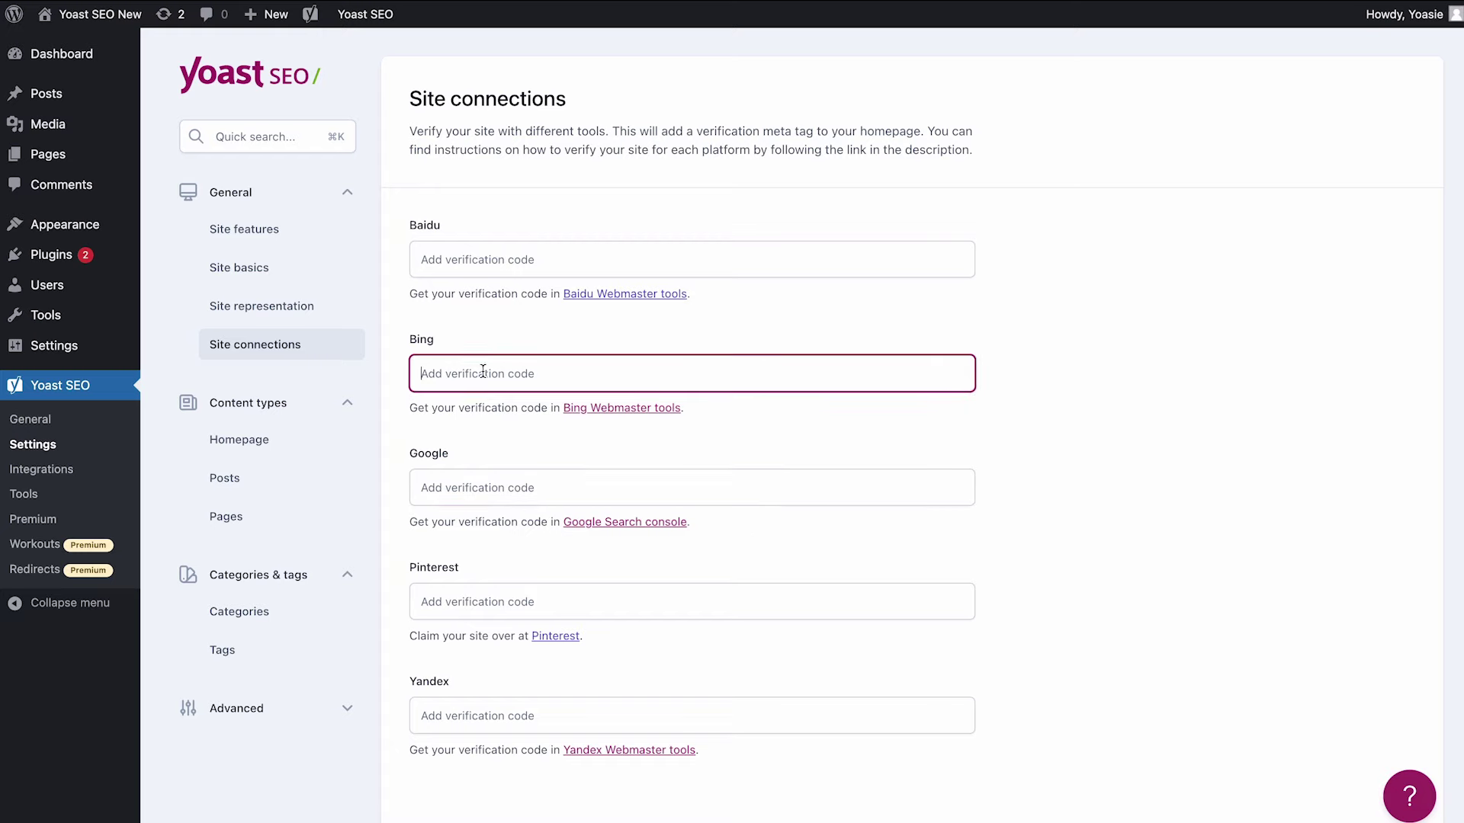
{"action": "left_click", "coordinate": [452, 601]}
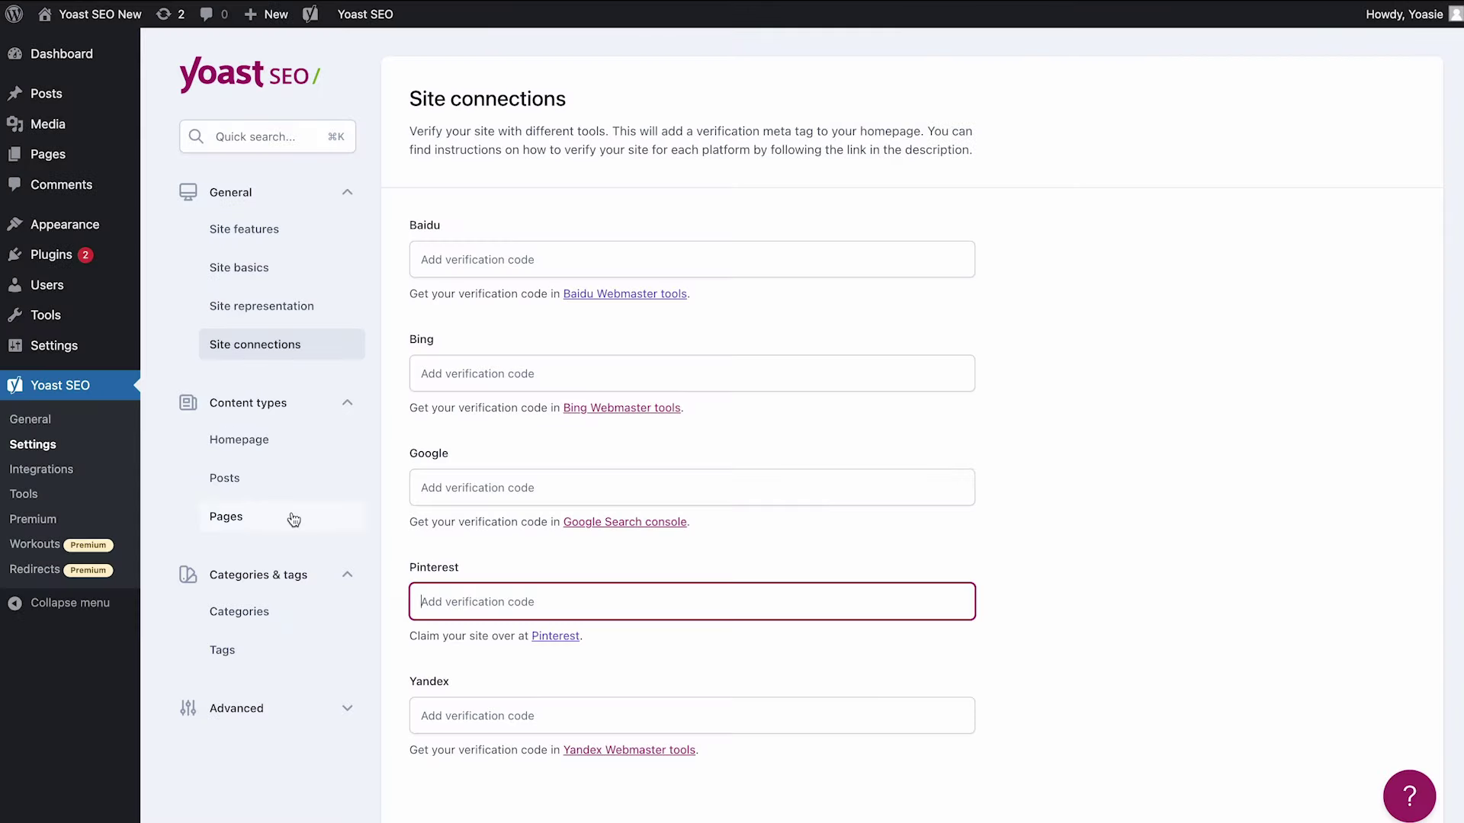
- Open the Homepage settings and examine the search appearance and social appearance sections, including the meta description and social description fields
{"action": "left_click", "coordinate": [282, 441]}
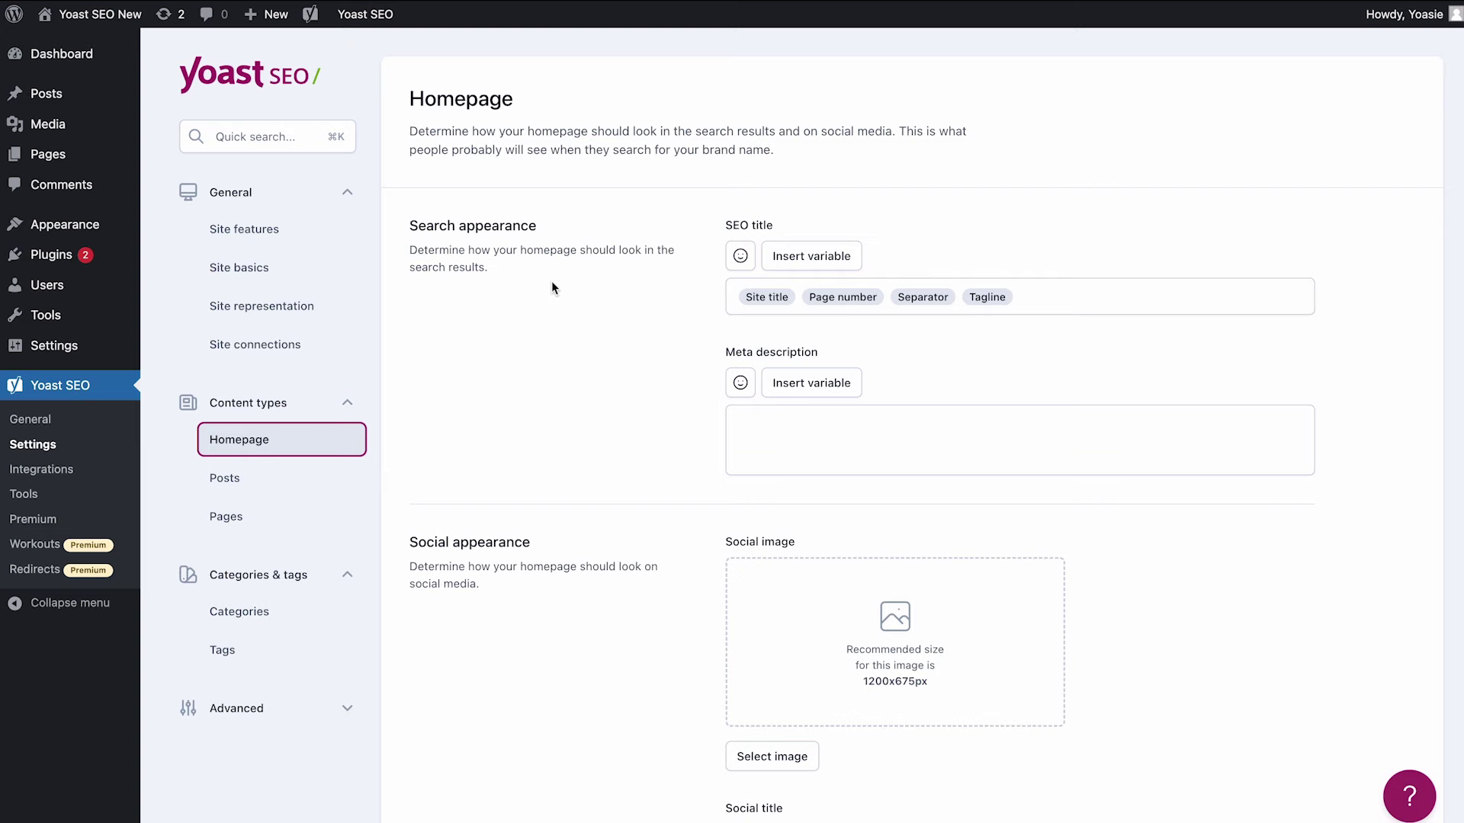
{"action": "scroll", "coordinate": [552, 282], "scroll_direction": "down", "scroll_amount": 3}
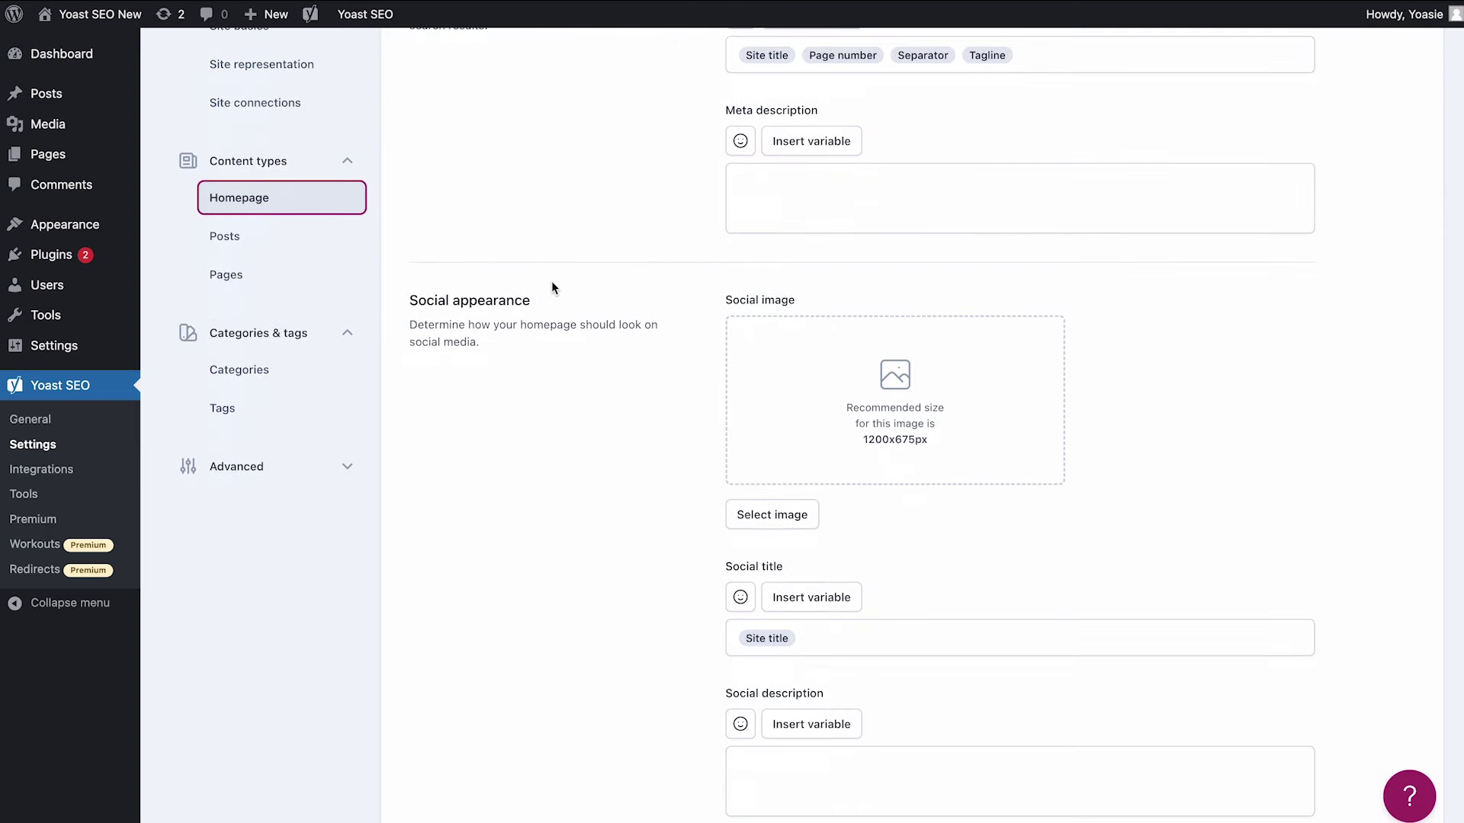
{"action": "scroll", "coordinate": [552, 285], "scroll_direction": "up", "scroll_amount": 3}
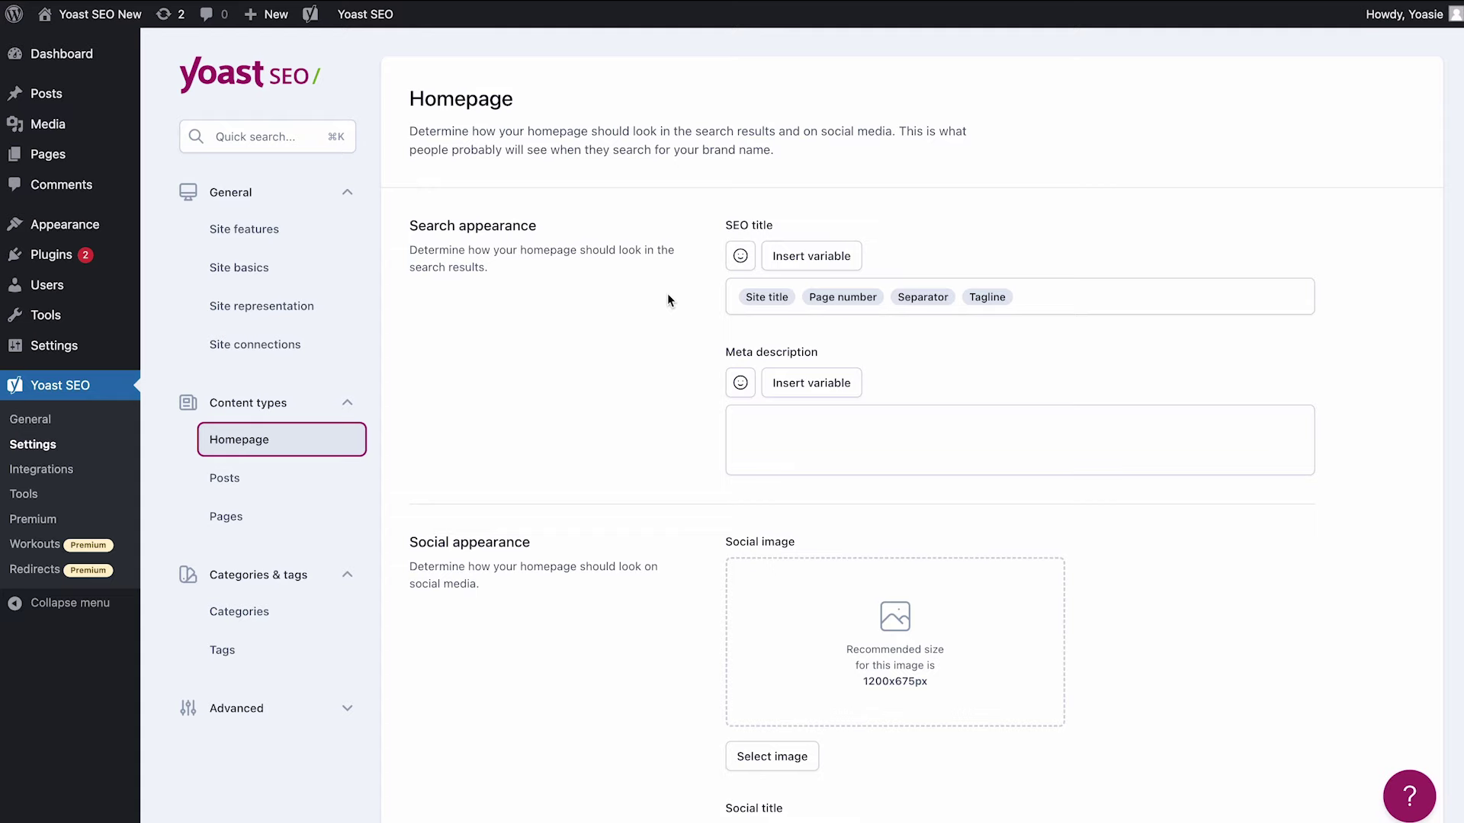
{"action": "scroll", "coordinate": [651, 672], "scroll_direction": "down", "scroll_amount": 4}
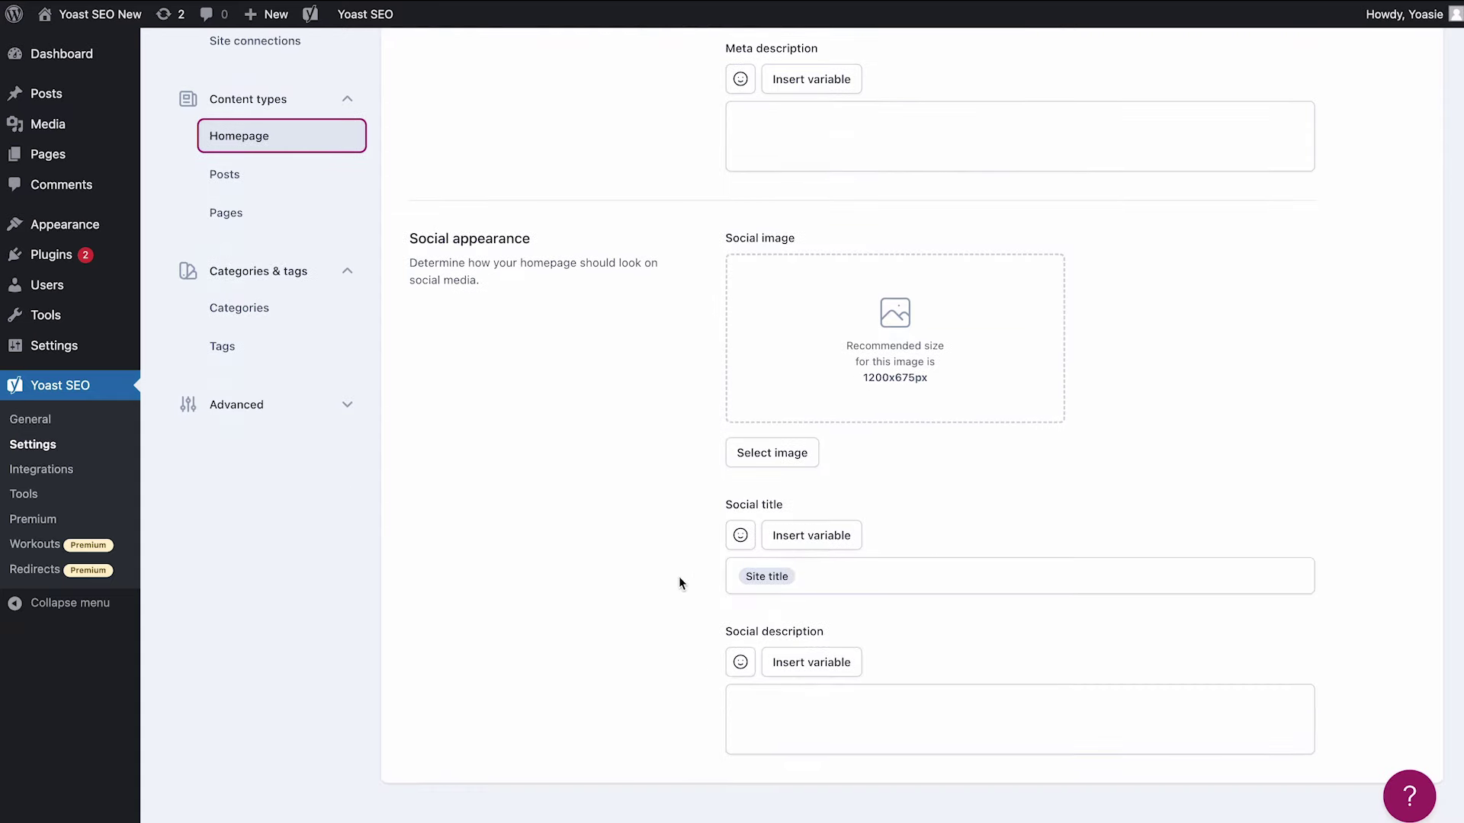
{"action": "scroll", "coordinate": [679, 577], "scroll_direction": "up", "scroll_amount": 4}
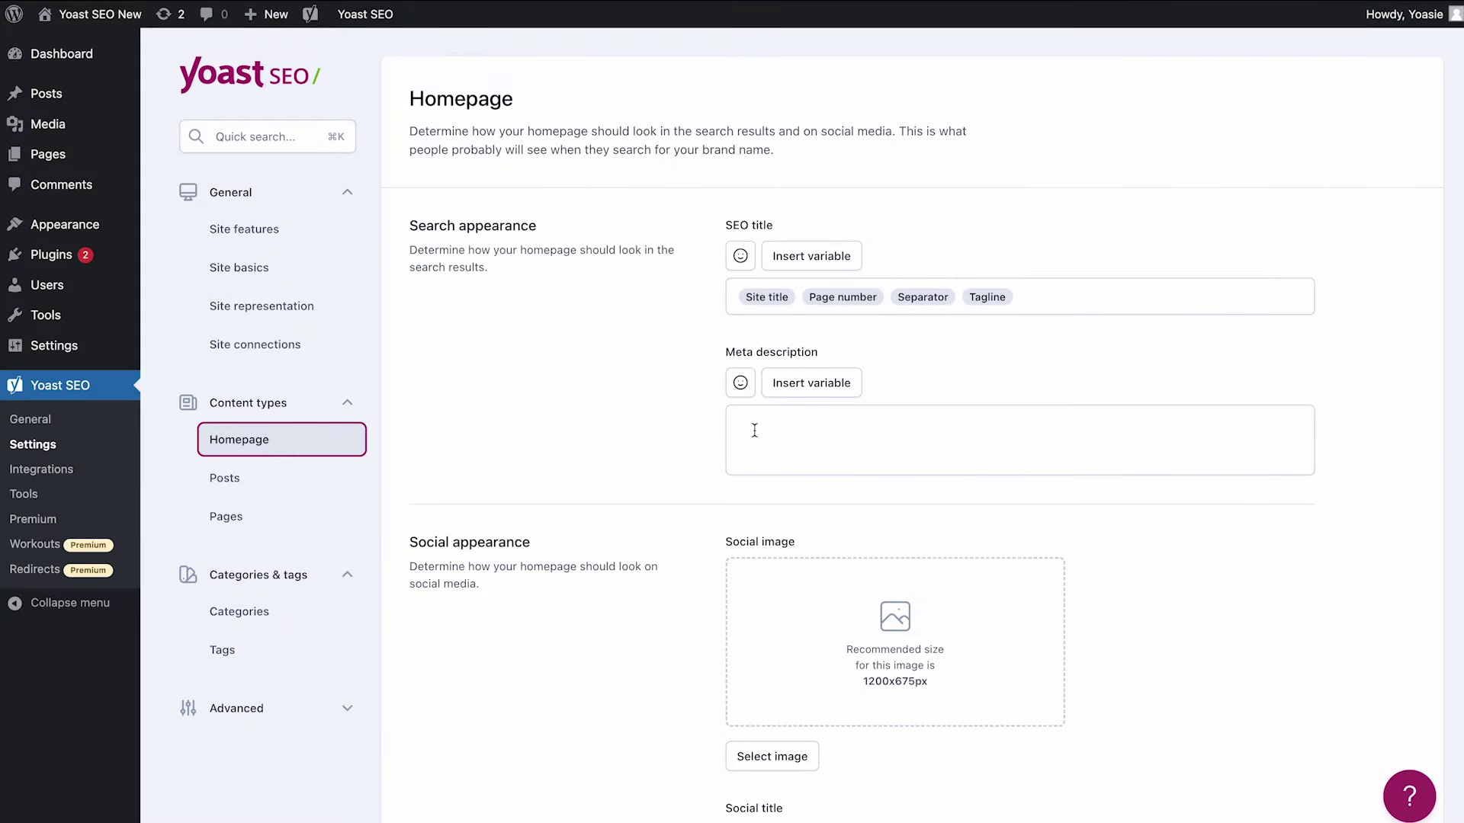
{"action": "left_click", "coordinate": [755, 431]}
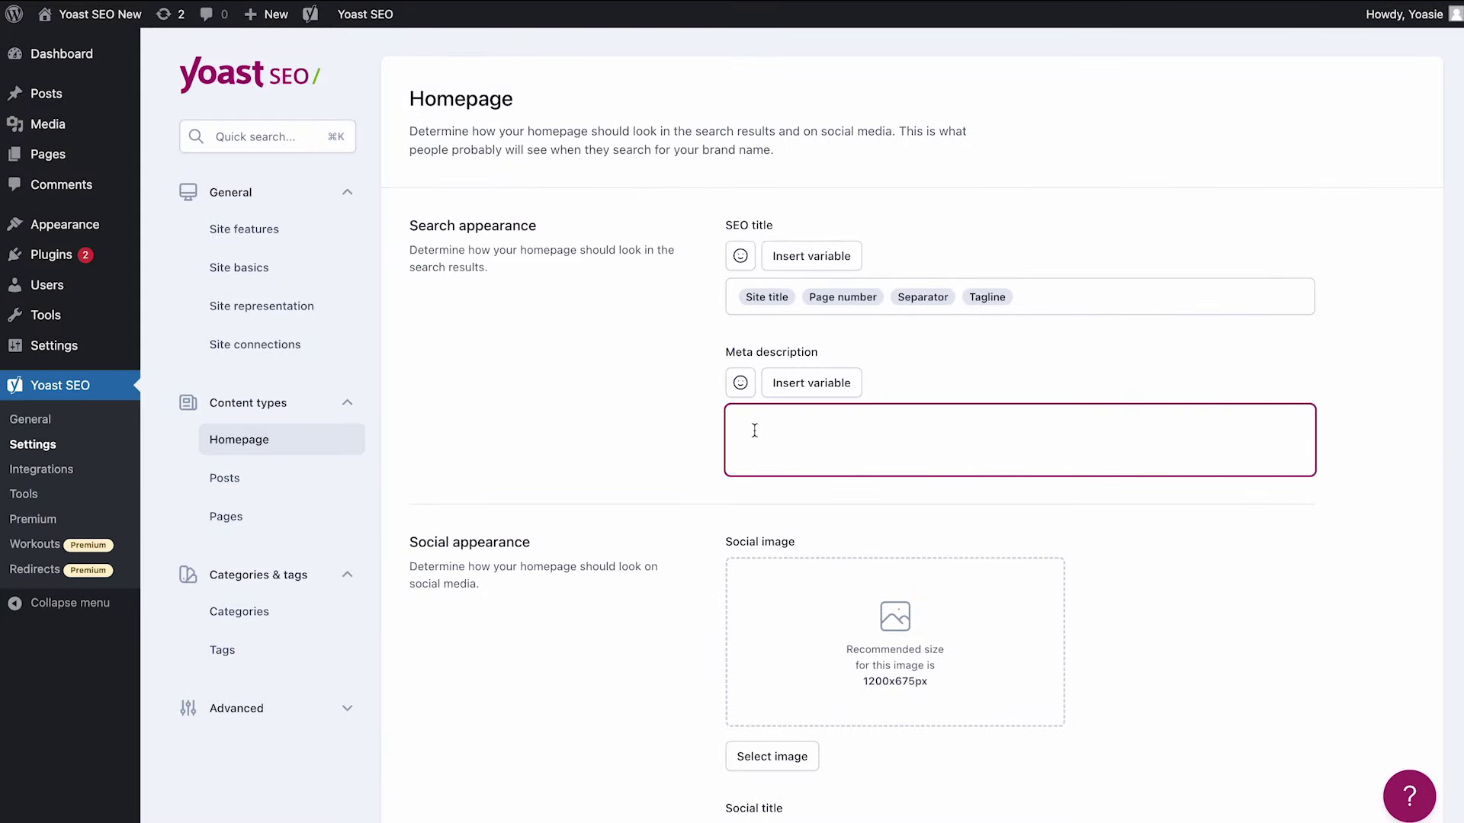
{"action": "scroll", "coordinate": [755, 431], "scroll_direction": "down", "scroll_amount": 1}
{"action": "left_click", "coordinate": [751, 694]}
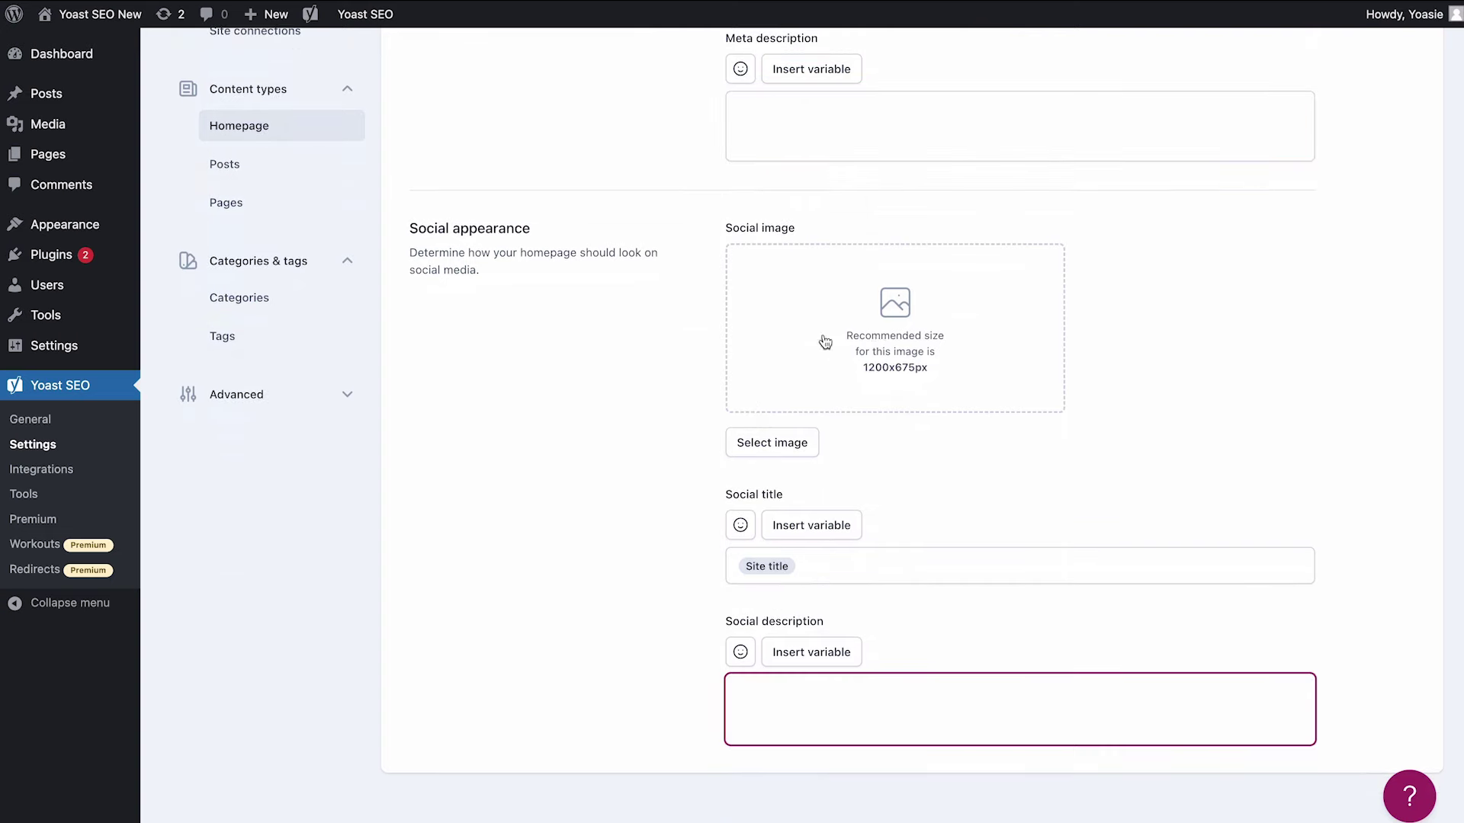
{"action": "scroll", "coordinate": [555, 343], "scroll_direction": "up", "scroll_amount": 5}
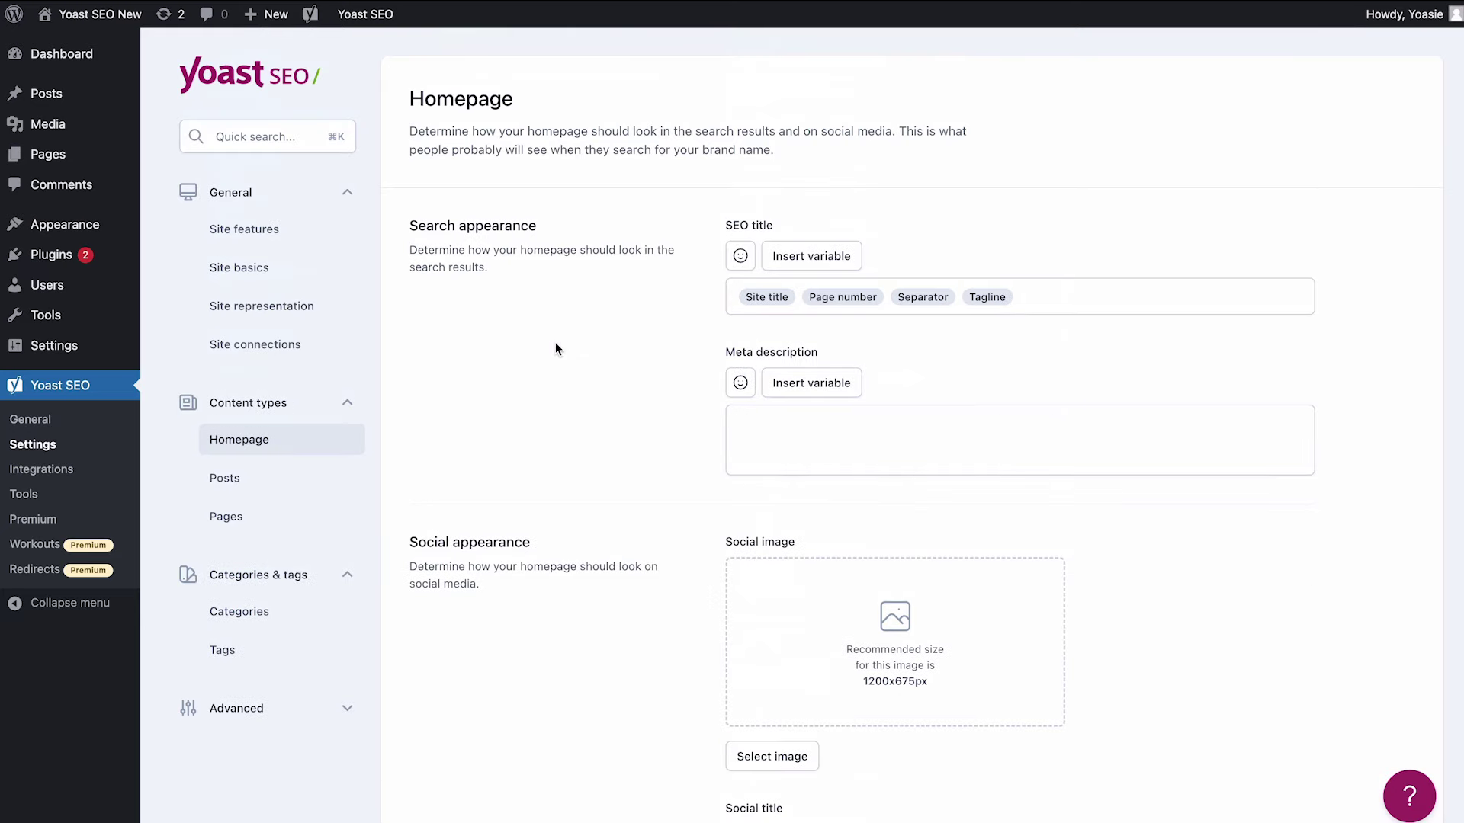
- Open the Posts content type settings, review their search and social appearance, and disable showing posts in search results
{"action": "left_click", "coordinate": [237, 486]}
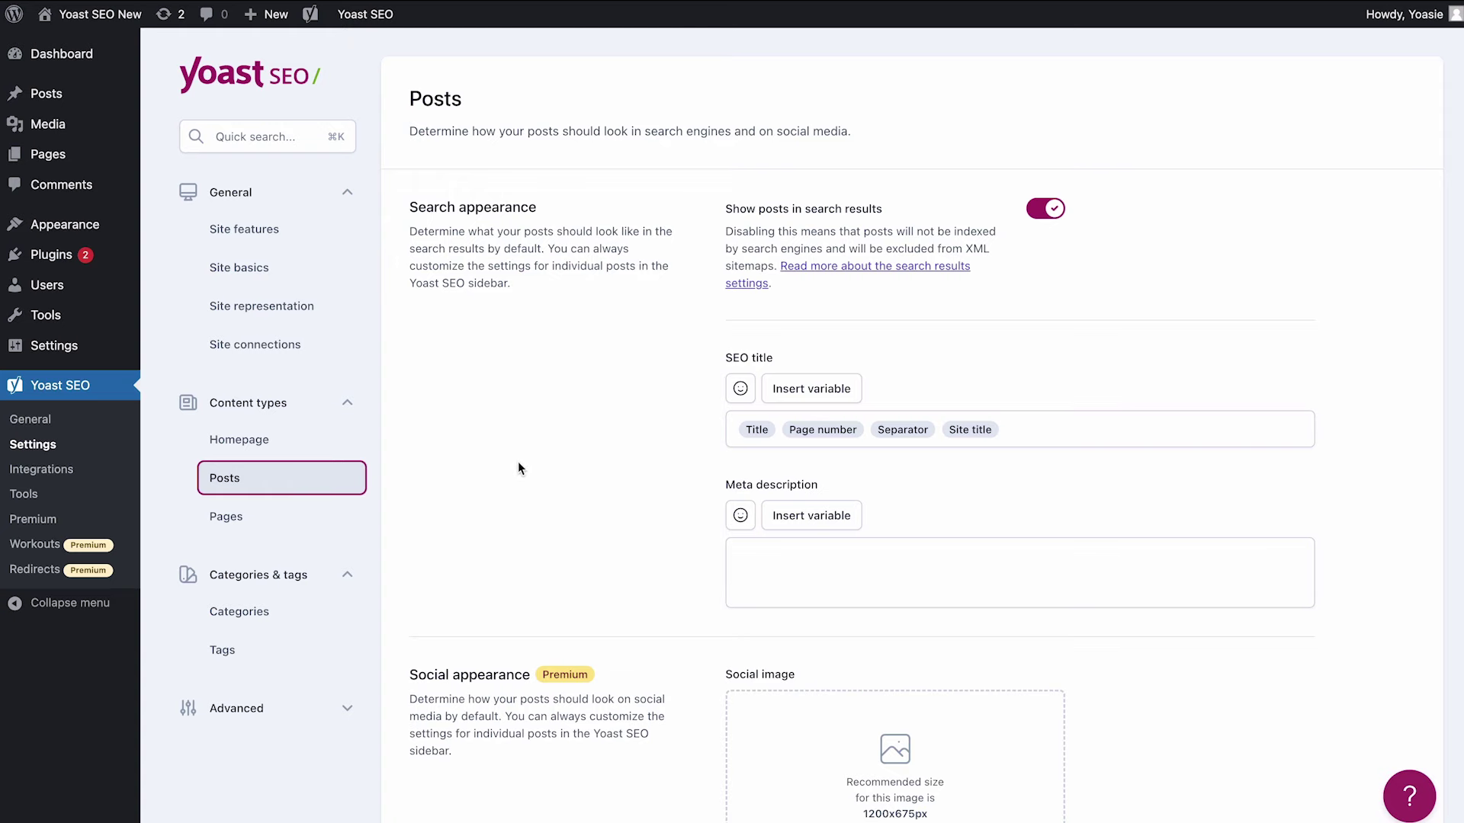
{"action": "scroll", "coordinate": [518, 468], "scroll_direction": "down", "scroll_amount": 1}
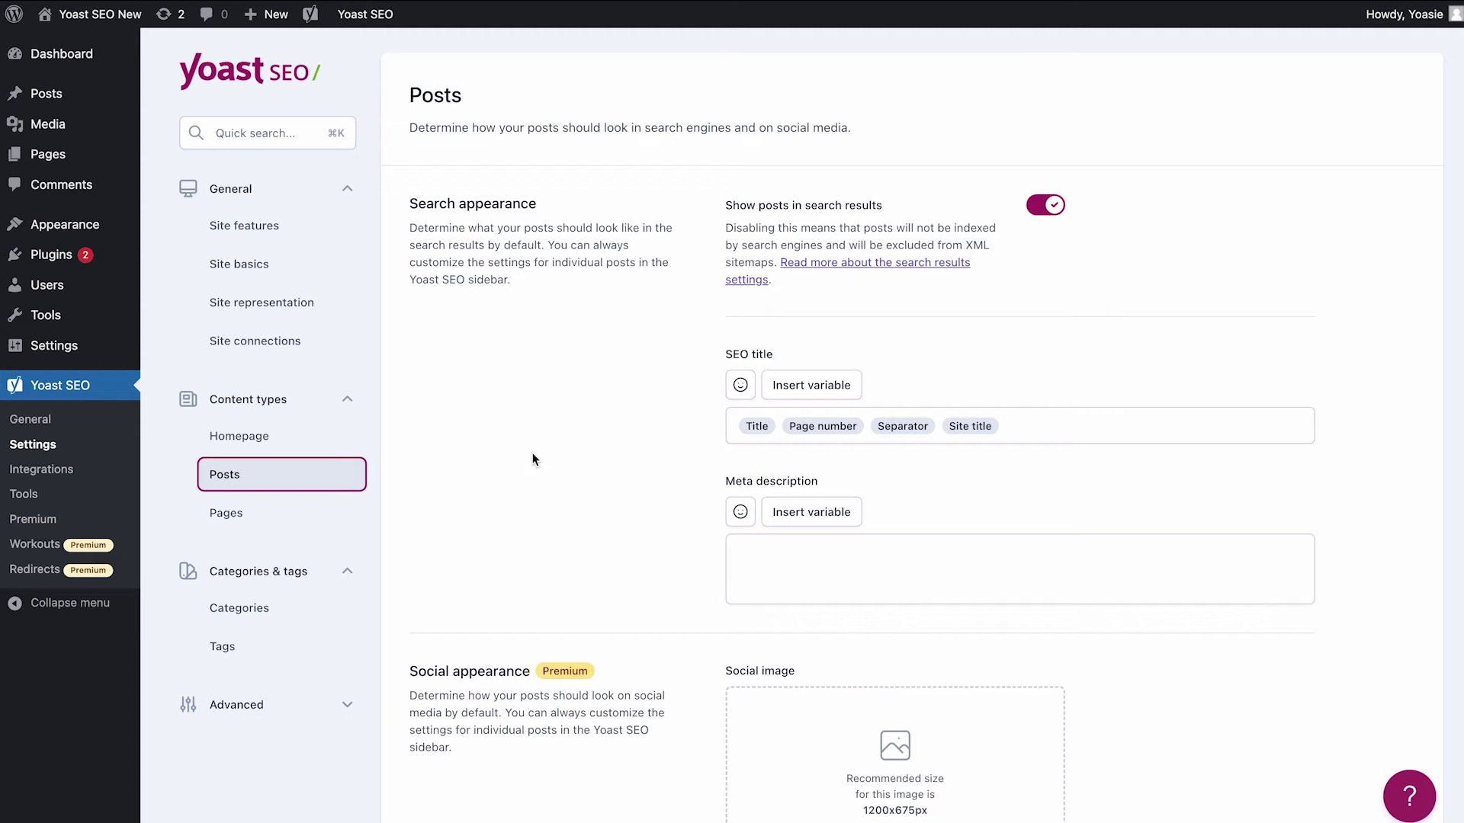
{"action": "scroll", "coordinate": [534, 459], "scroll_direction": "down", "scroll_amount": 3}
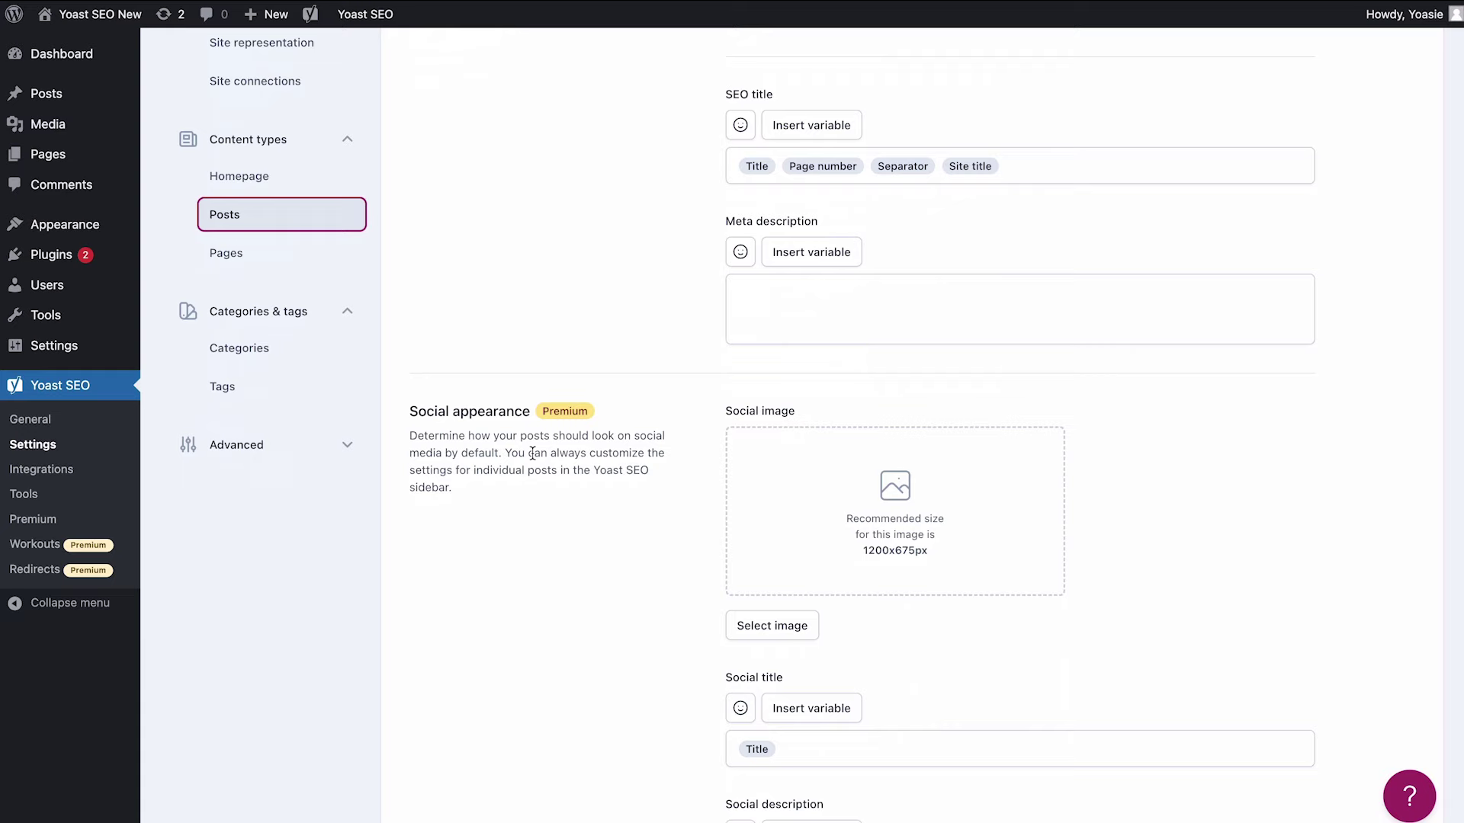
{"action": "scroll", "coordinate": [532, 454], "scroll_direction": "up", "scroll_amount": 3}
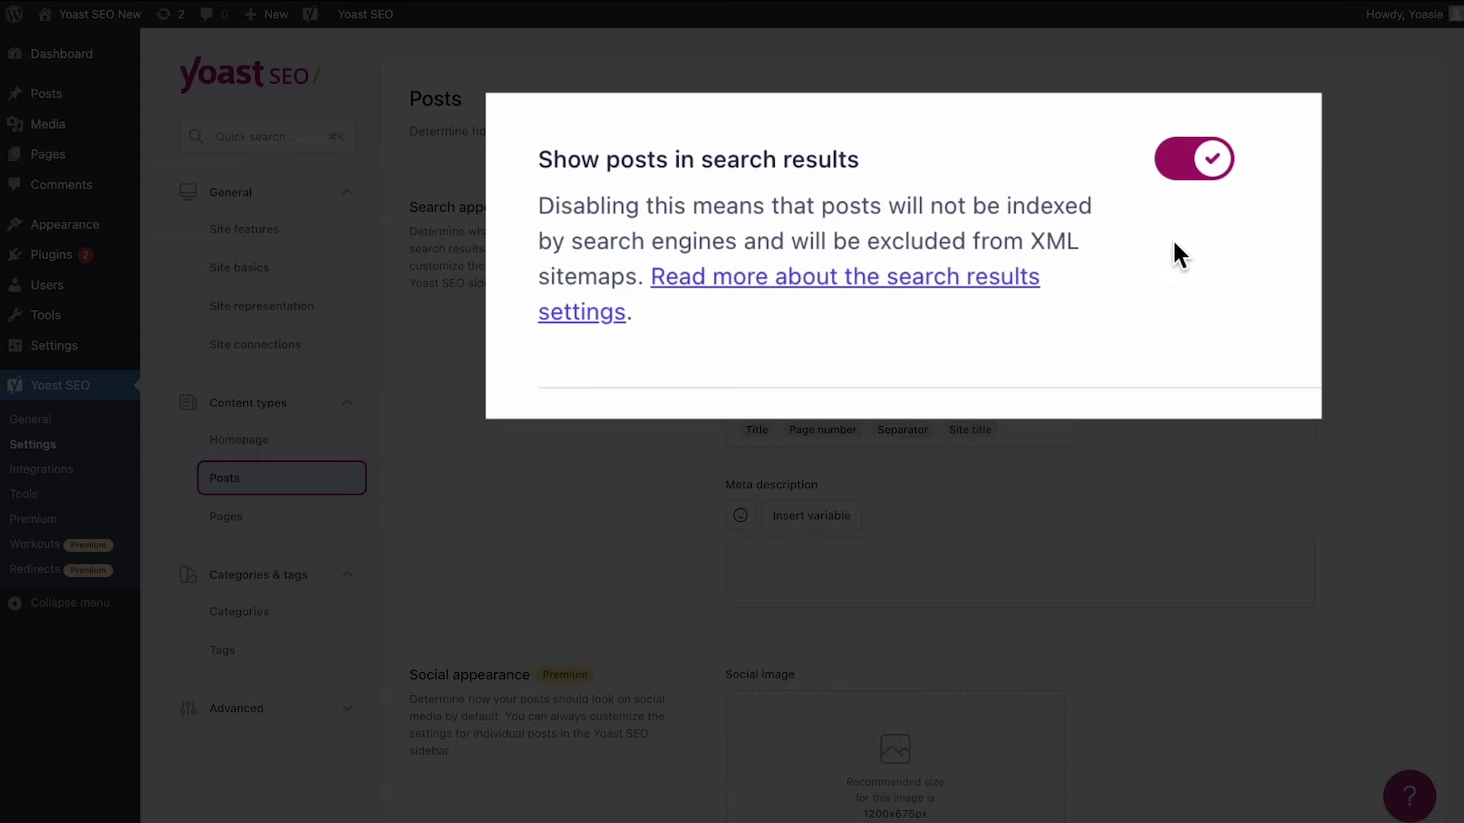
{"action": "left_click", "coordinate": [1177, 164]}
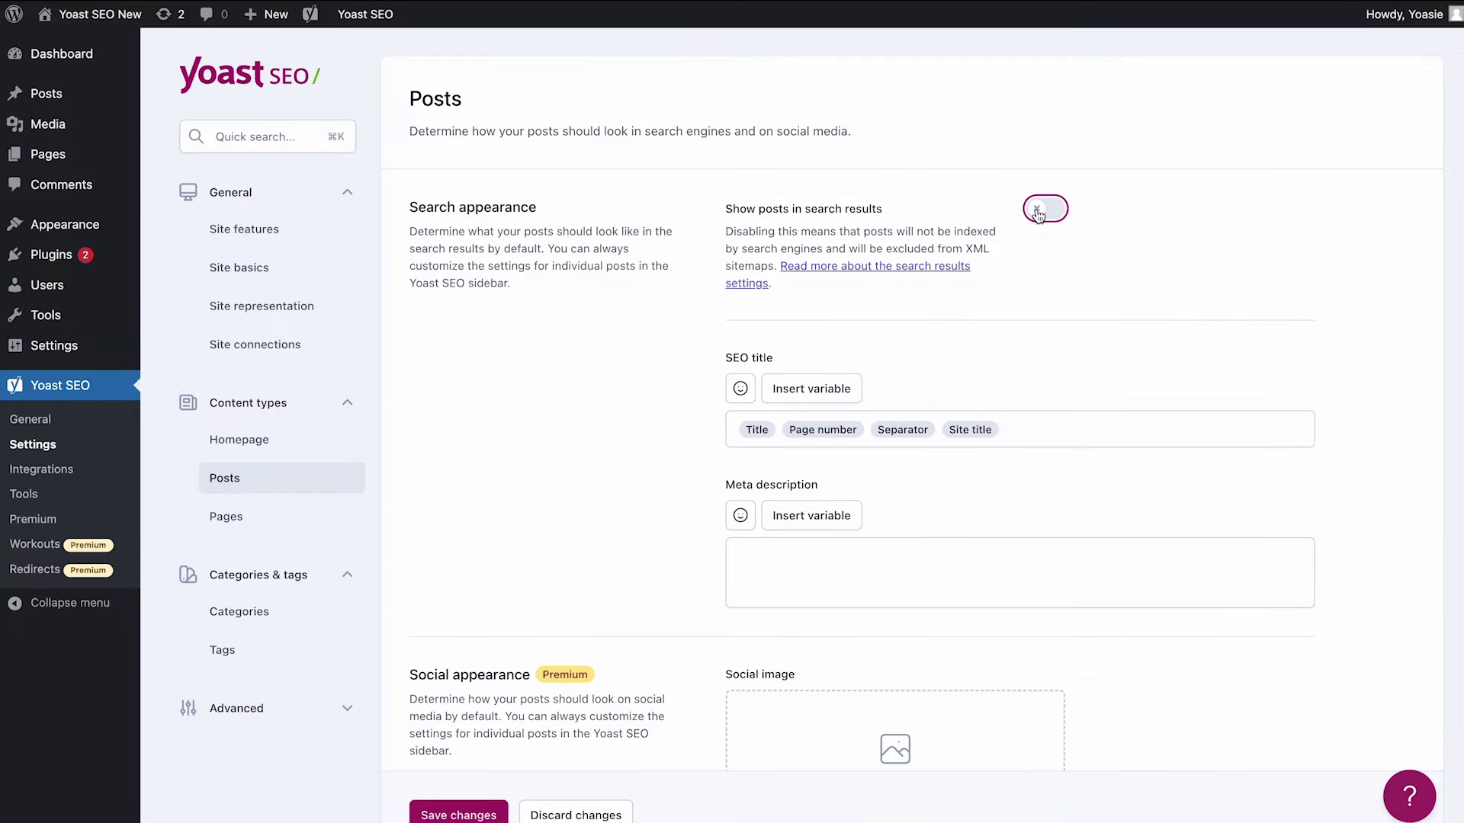
- Re-enable showing posts in search results, and examine the Posts schema and additional settings, including the page type choices and custom fields field
{"action": "left_click", "coordinate": [1039, 213]}
{"action": "scroll", "coordinate": [1033, 299], "scroll_direction": "down", "scroll_amount": 10}
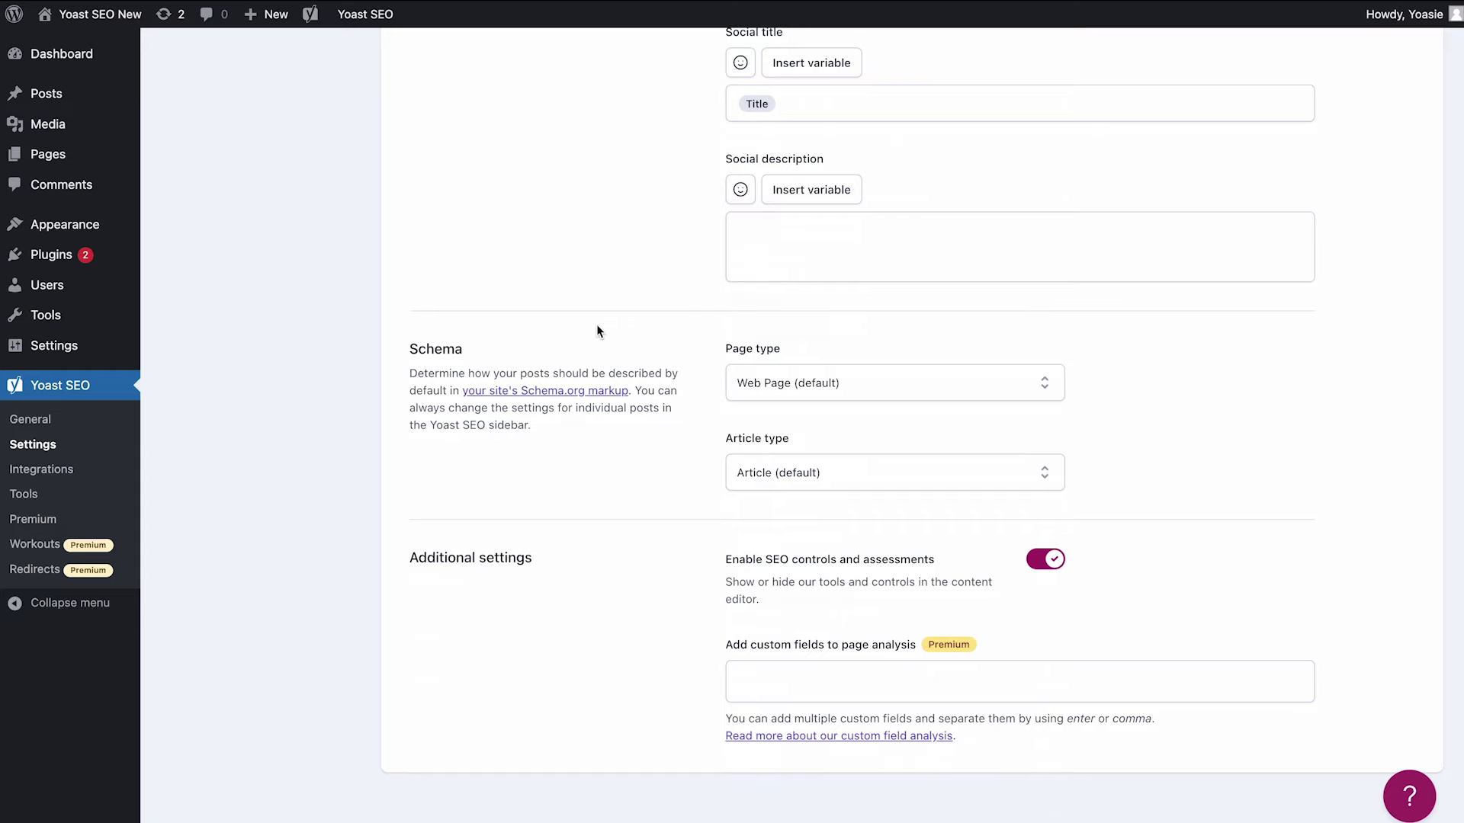
{"action": "left_click", "coordinate": [1036, 385]}
{"action": "left_click", "coordinate": [1036, 385]}
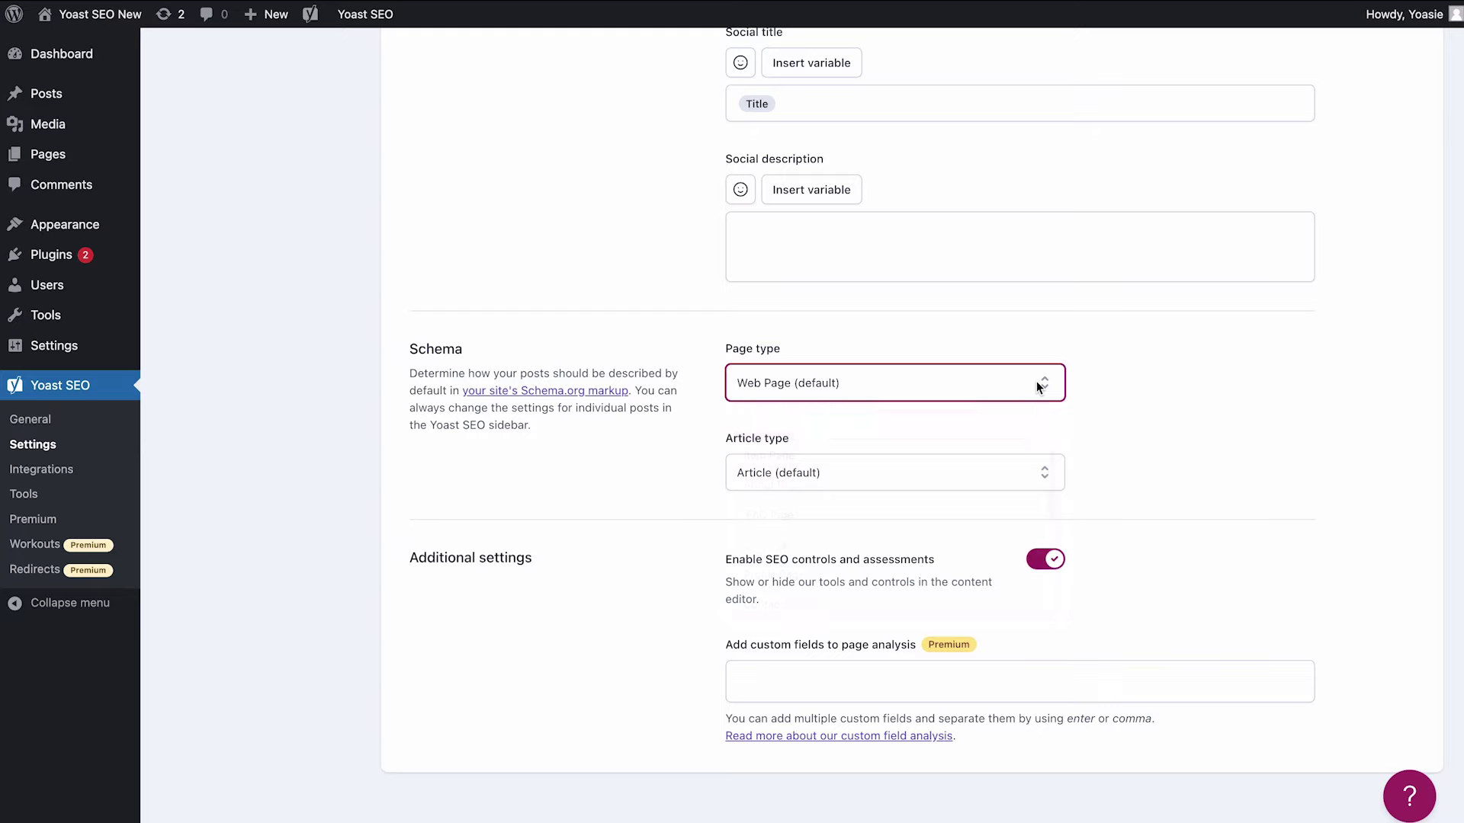
{"action": "left_click", "coordinate": [618, 593]}
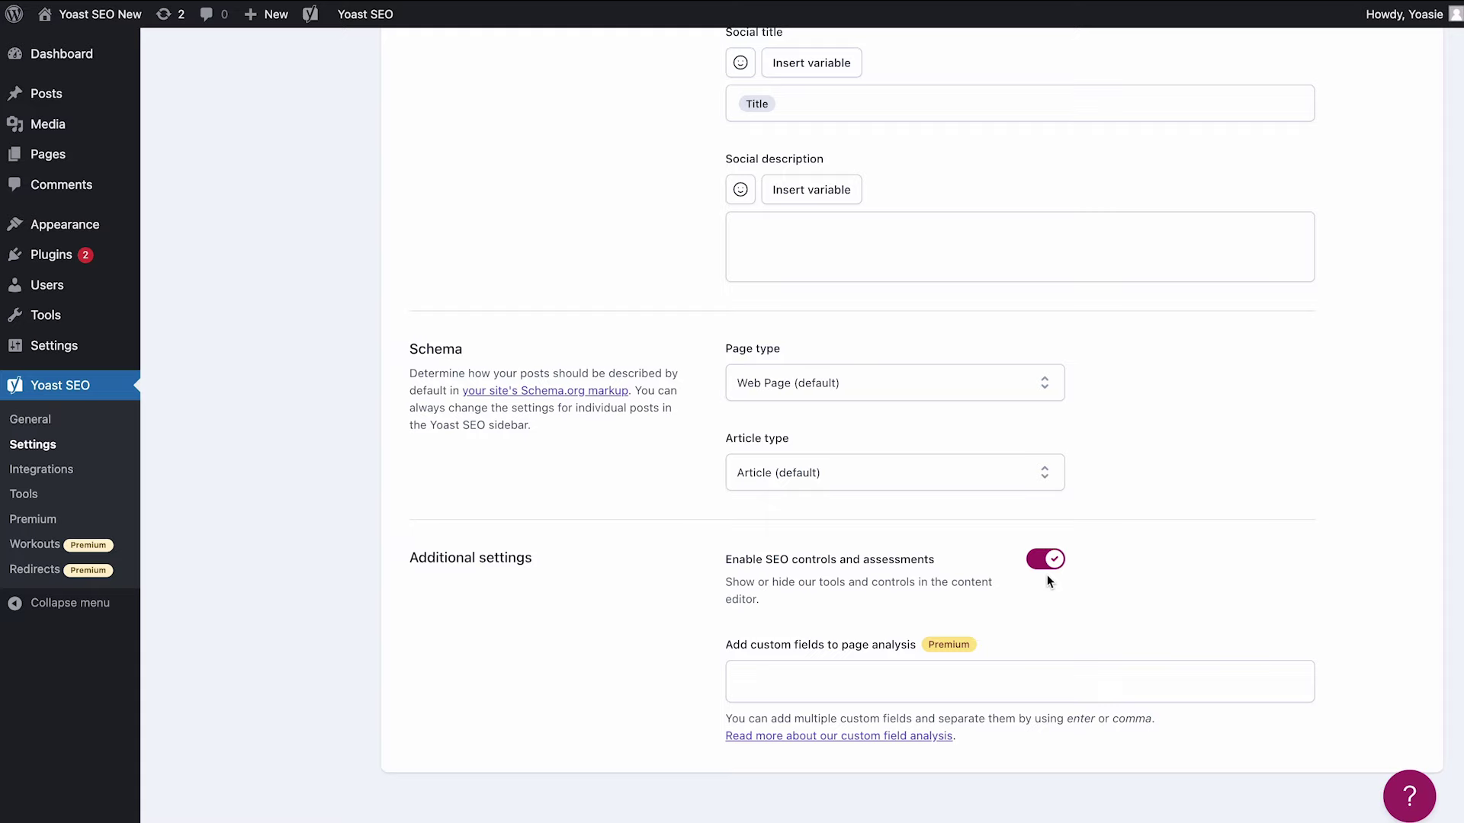
{"action": "left_click", "coordinate": [958, 681]}
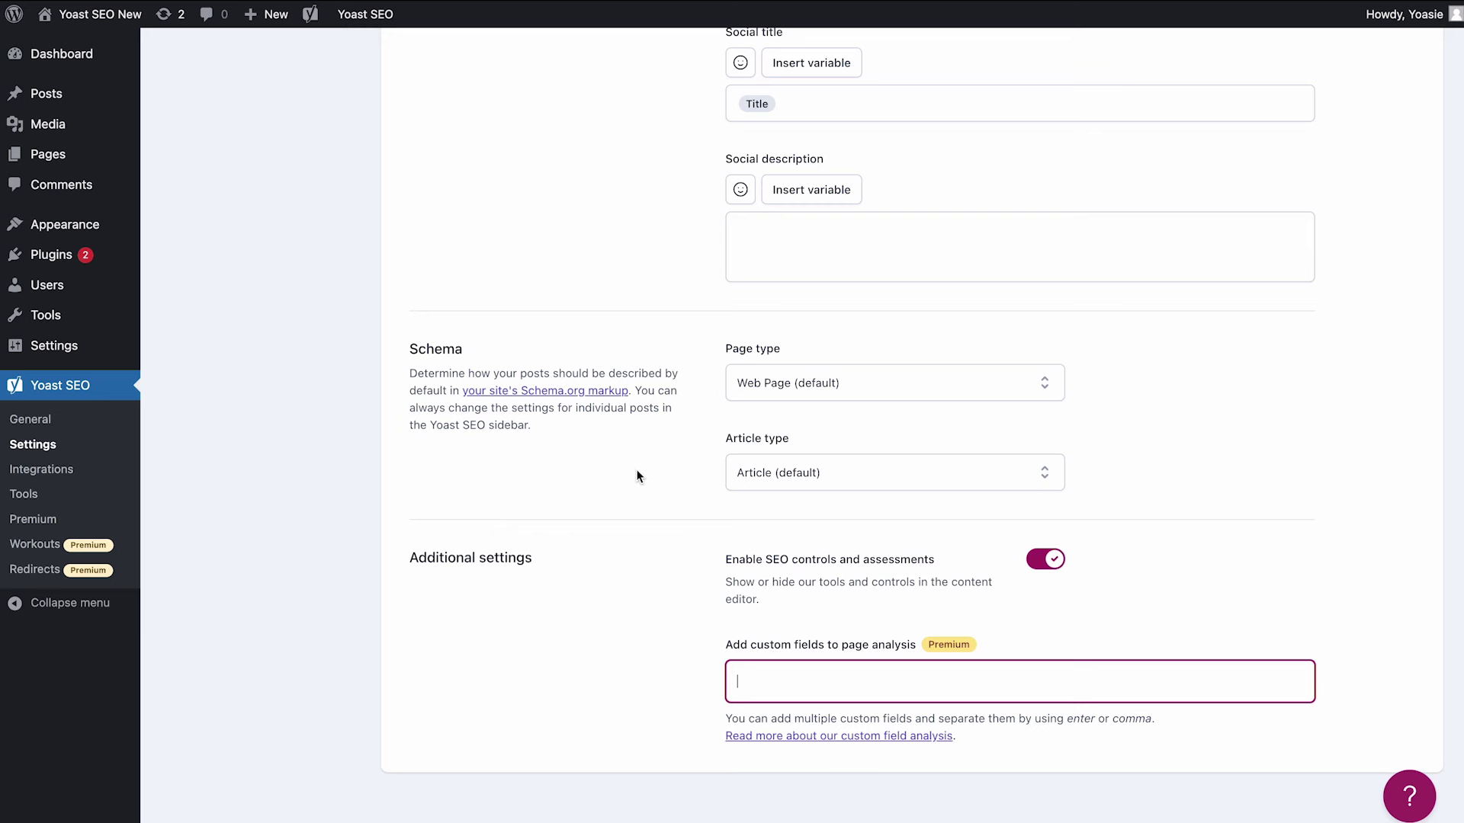
{"action": "scroll", "coordinate": [638, 476], "scroll_direction": "up", "scroll_amount": 12}
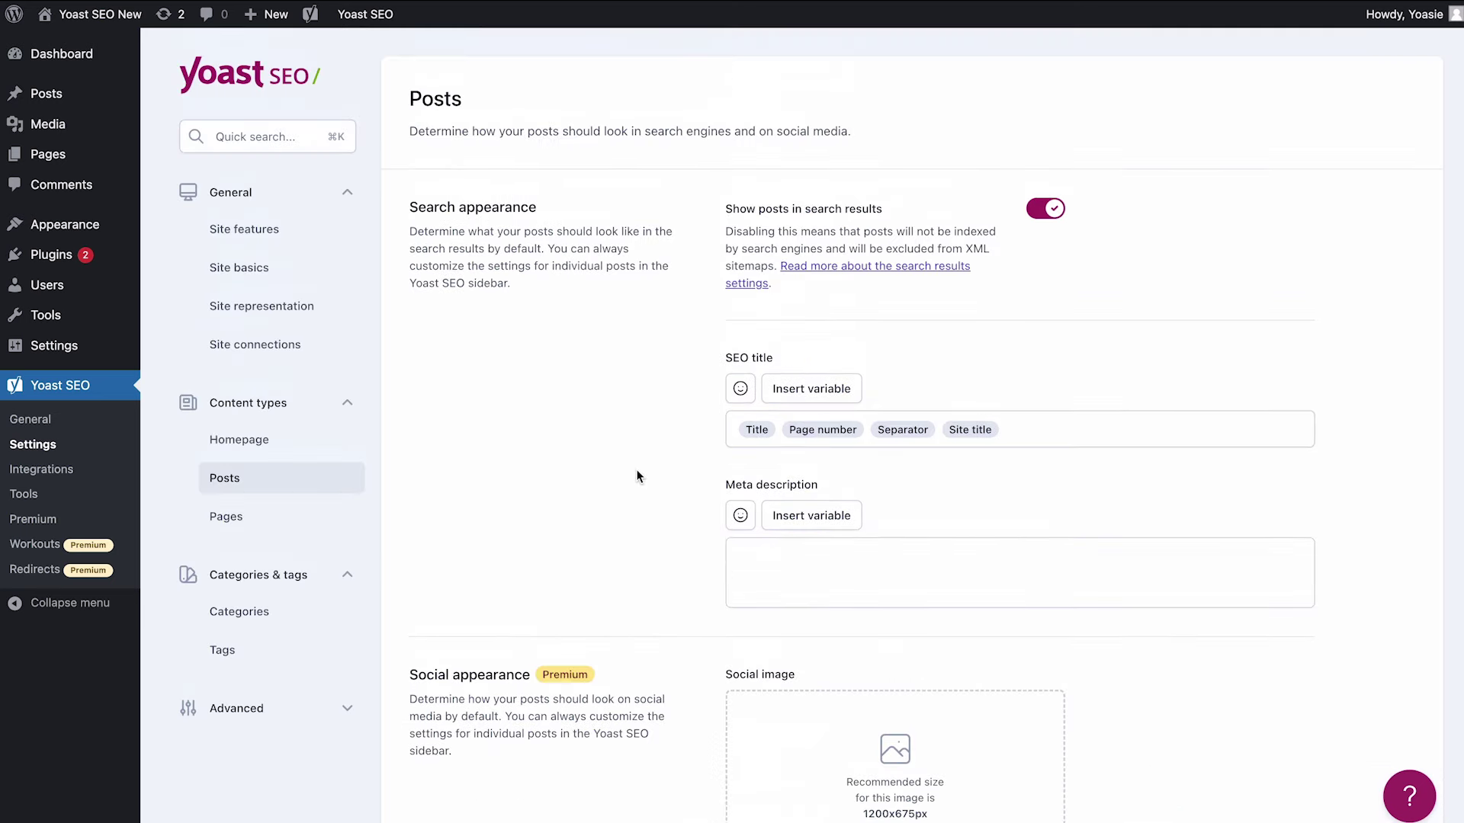
- Open the Pages content type settings and review their search appearance, social appearance and schema sections
{"action": "left_click", "coordinate": [274, 516]}
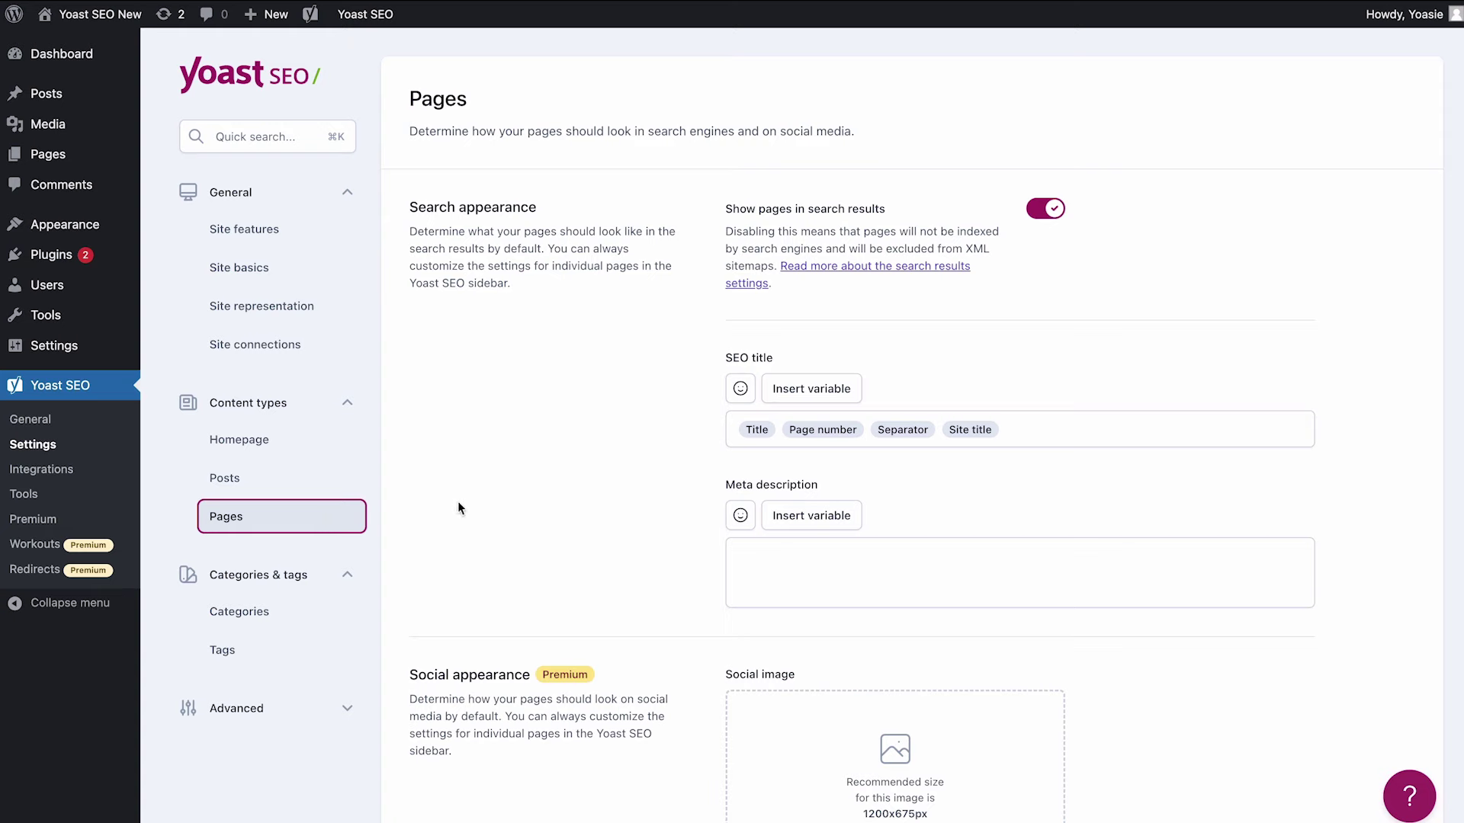
{"action": "scroll", "coordinate": [499, 508], "scroll_direction": "down", "scroll_amount": 12}
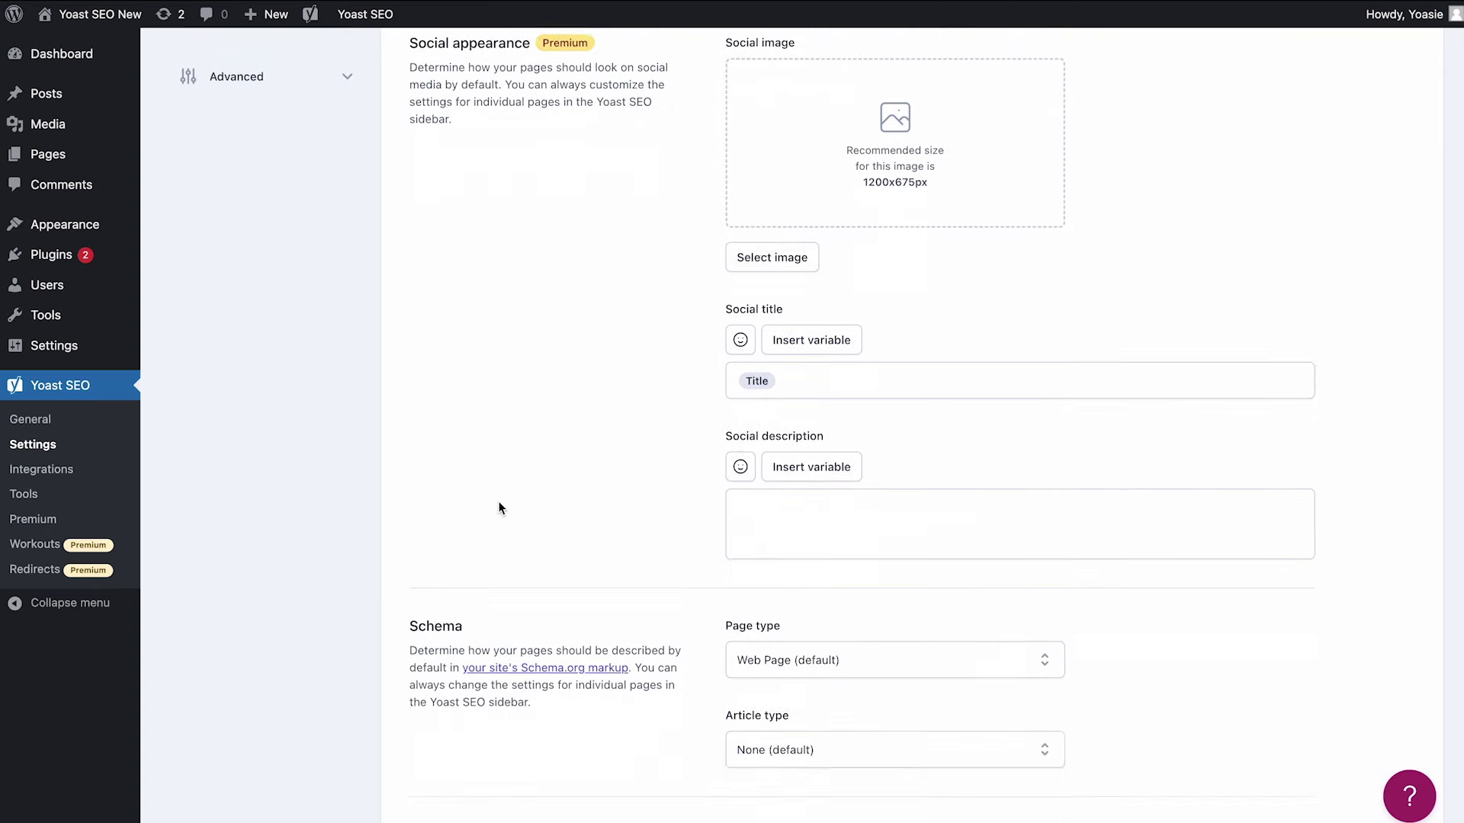
{"action": "scroll", "coordinate": [499, 508], "scroll_direction": "up", "scroll_amount": 12}
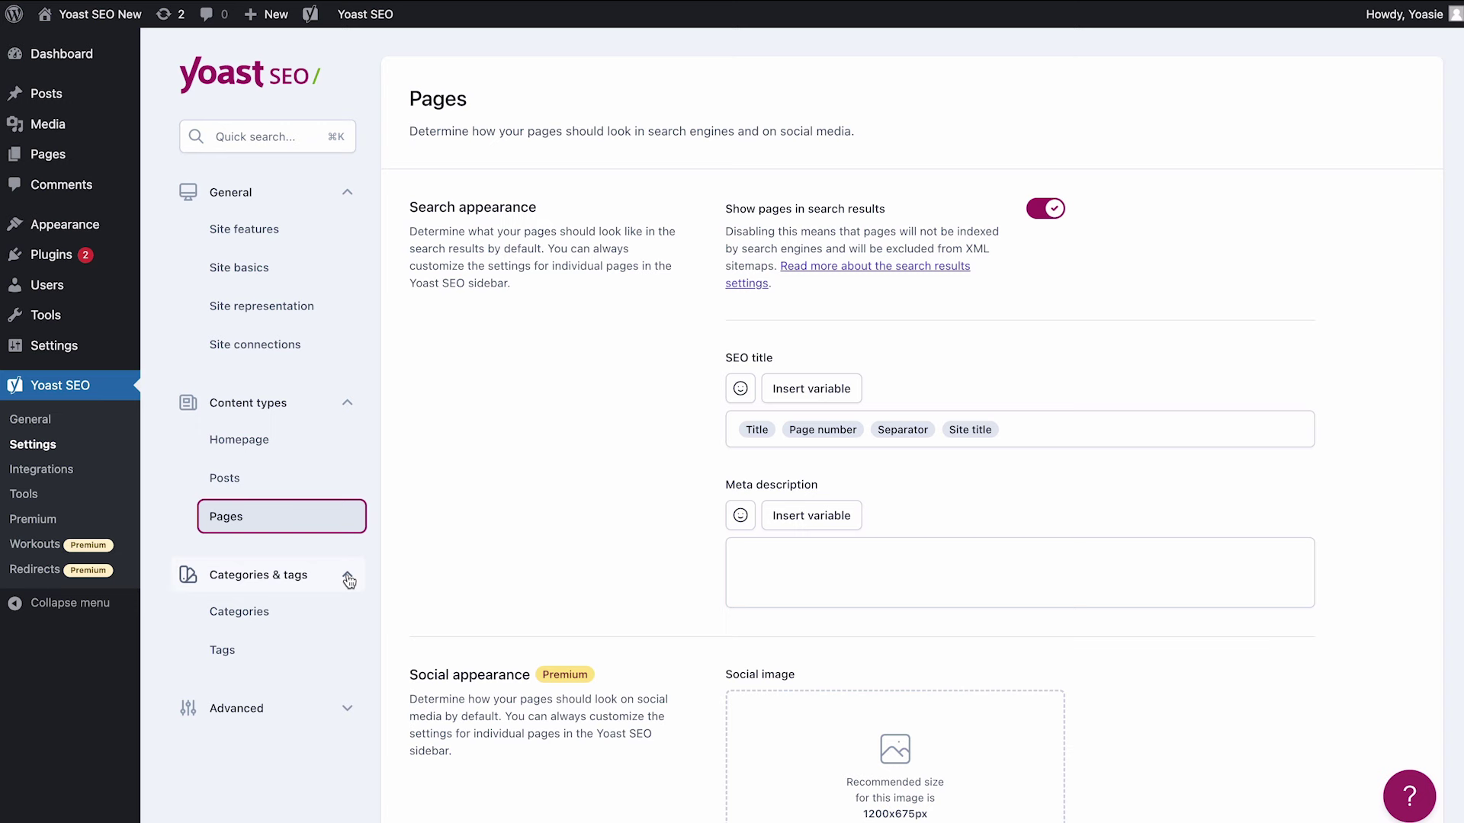
- Review the Categories settings through to the option for the categories prefix in the slug, and look over the Tags settings
{"action": "left_click", "coordinate": [279, 611]}
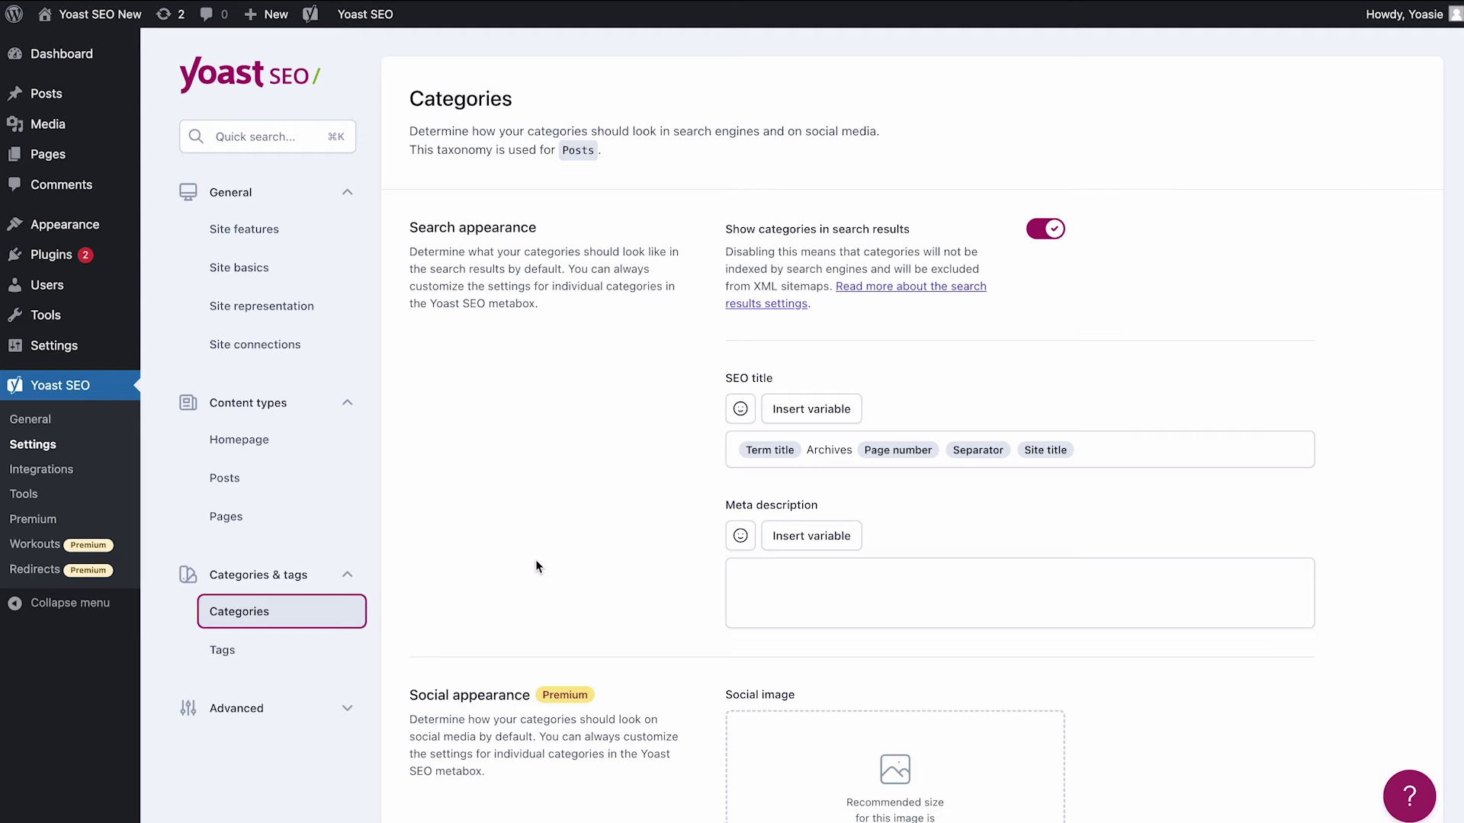
{"action": "scroll", "coordinate": [536, 566], "scroll_direction": "down", "scroll_amount": 9}
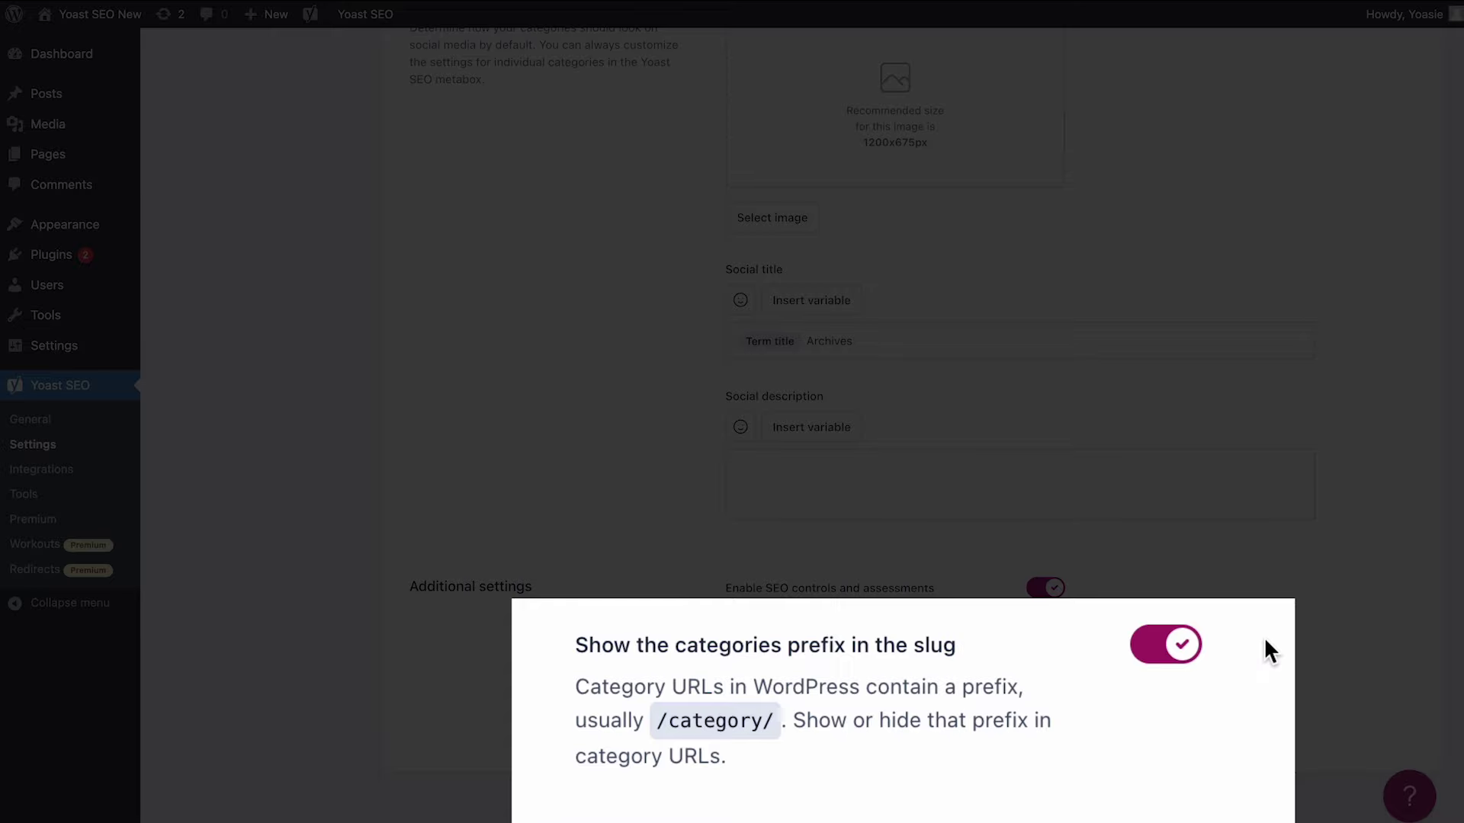
{"action": "scroll", "coordinate": [1099, 671], "scroll_direction": "up", "scroll_amount": 5}
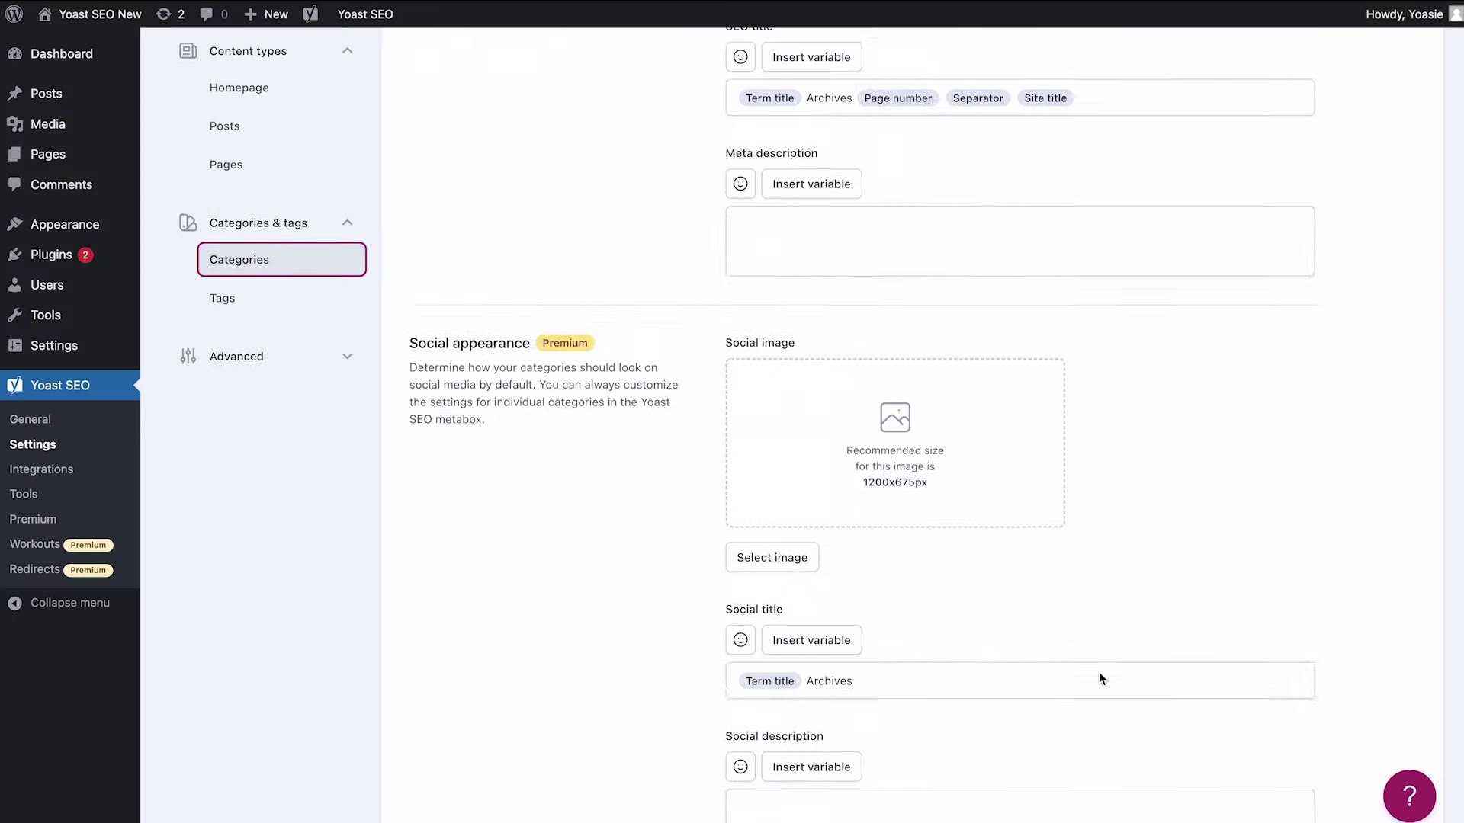
{"action": "scroll", "coordinate": [1099, 671], "scroll_direction": "up", "scroll_amount": 5}
{"action": "left_click", "coordinate": [287, 648]}
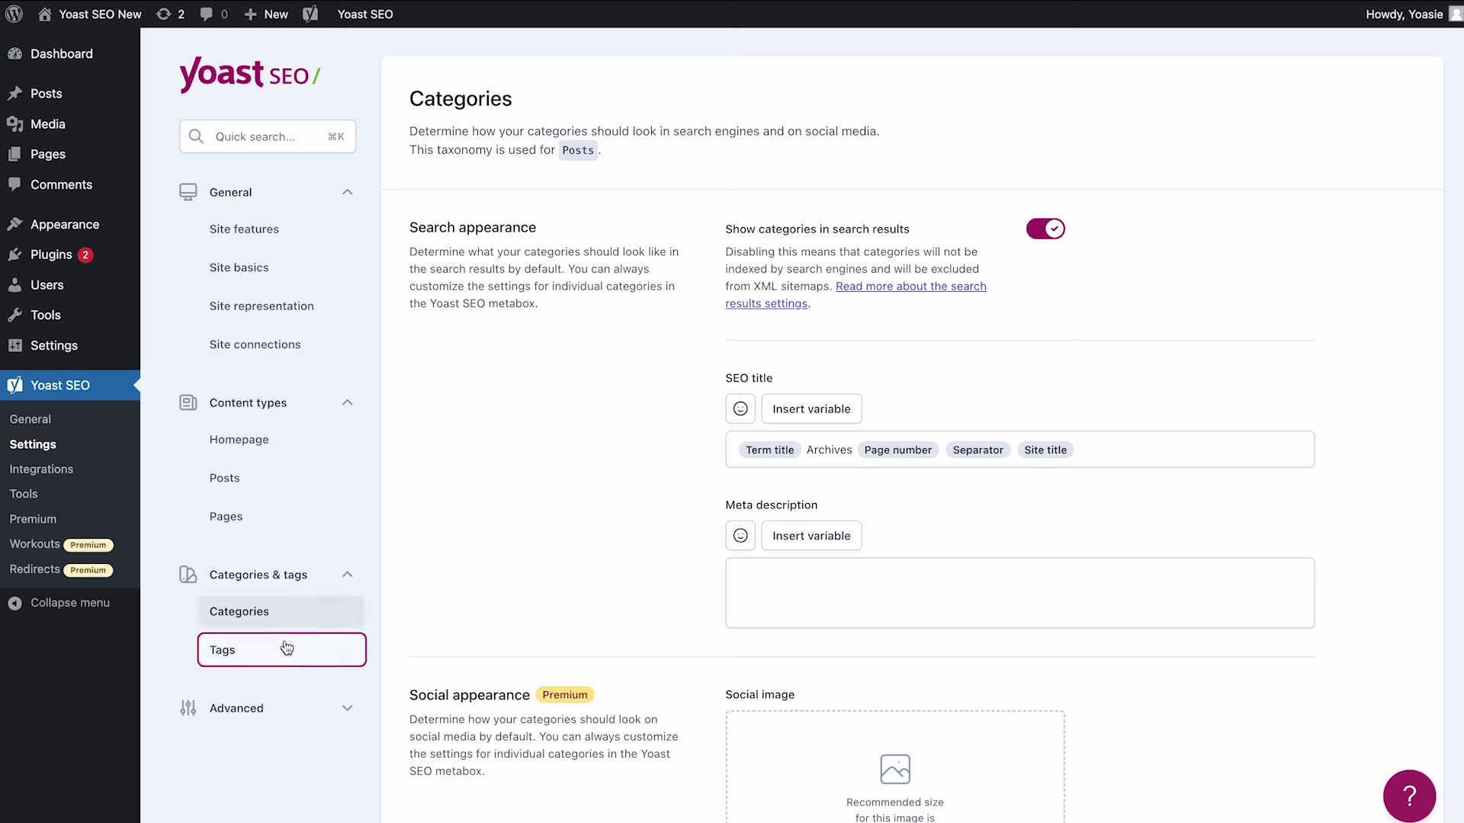
{"action": "scroll", "coordinate": [590, 651], "scroll_direction": "down", "scroll_amount": 5}
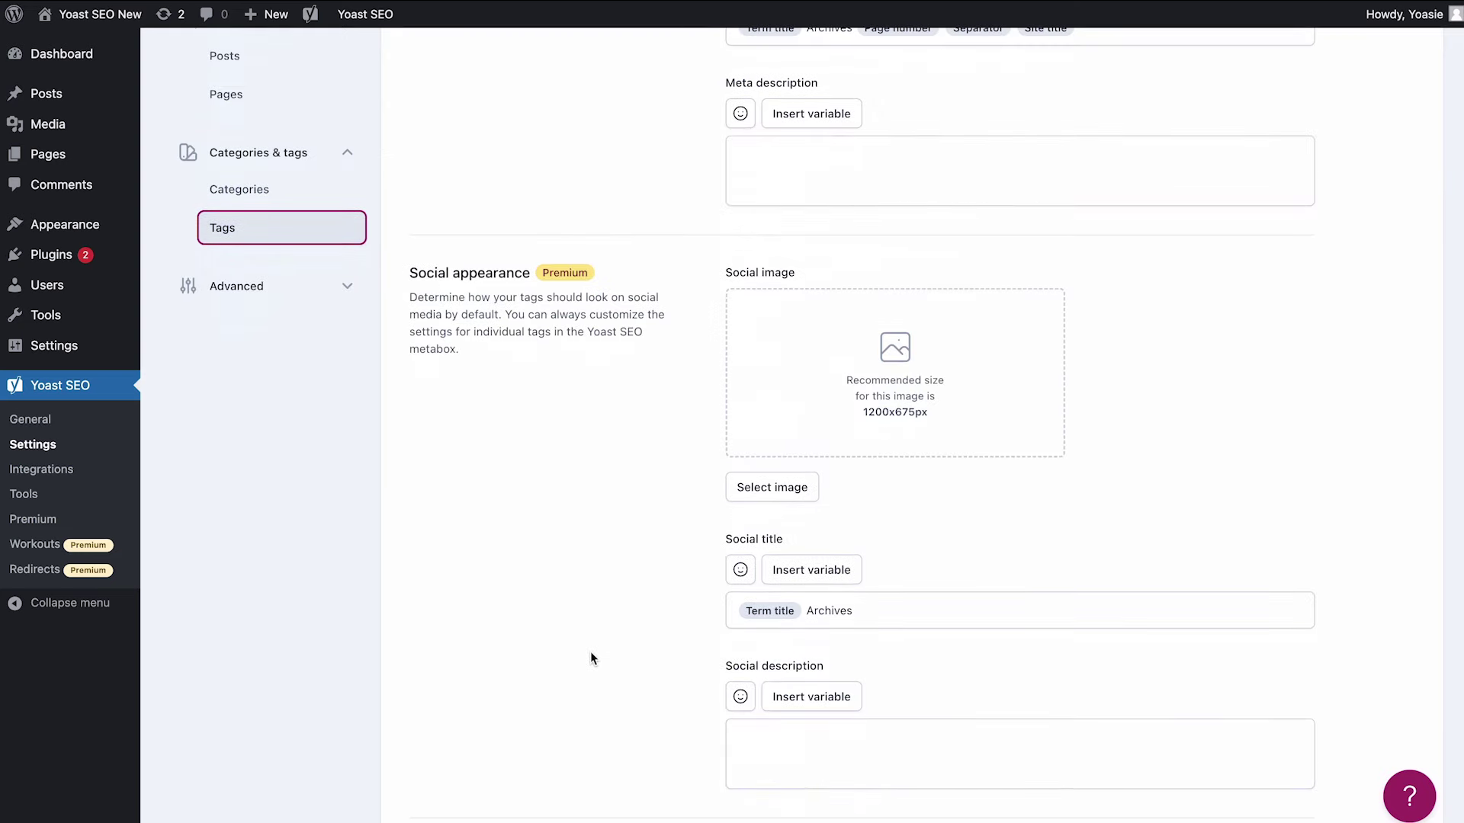
- Open the advanced Crawl optimization settings and examine the metadata, content format, unused resource, internal search and URL cleanup options
{"action": "left_click", "coordinate": [340, 292]}
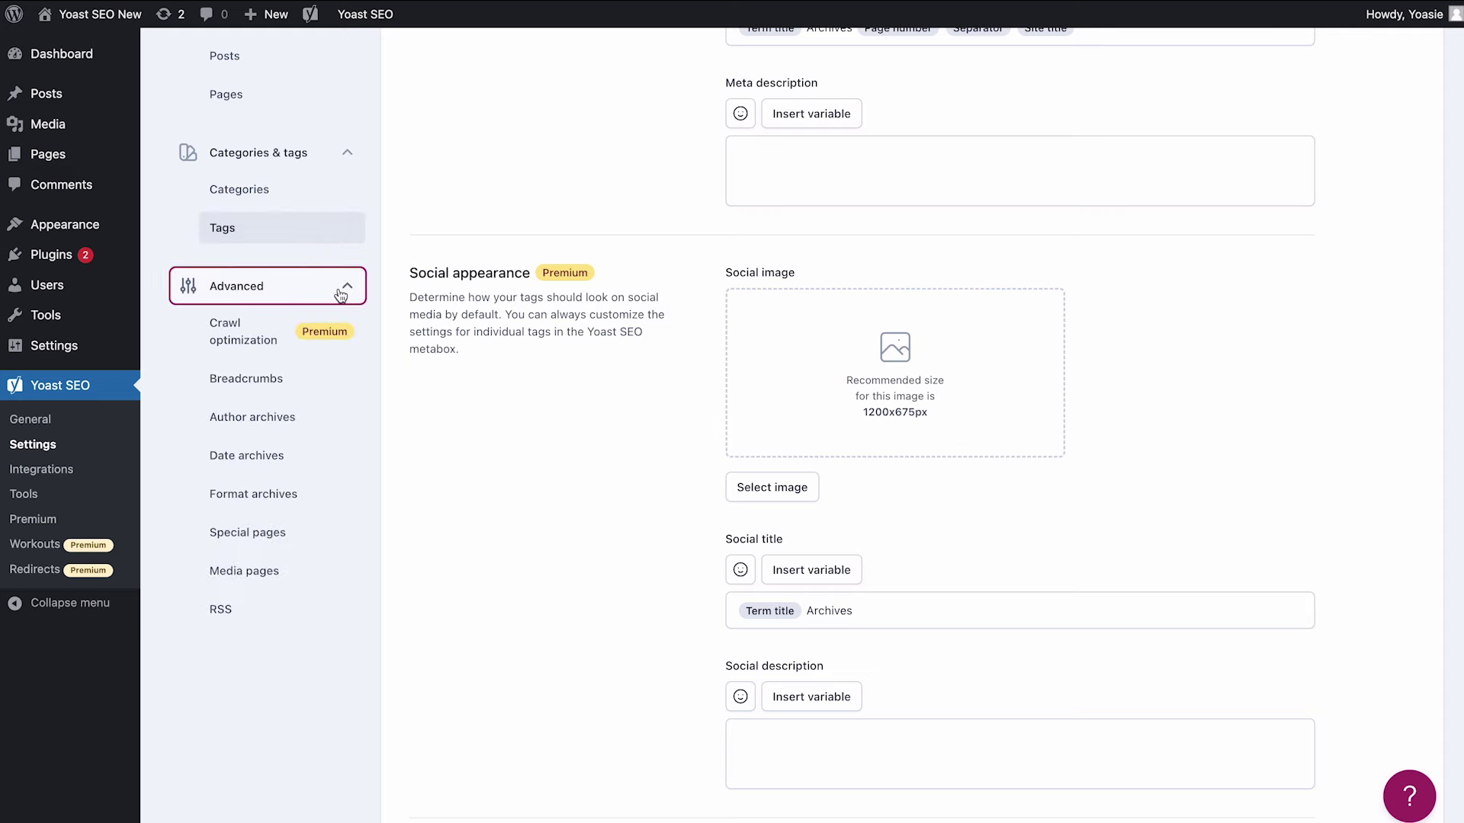
{"action": "left_click", "coordinate": [277, 335]}
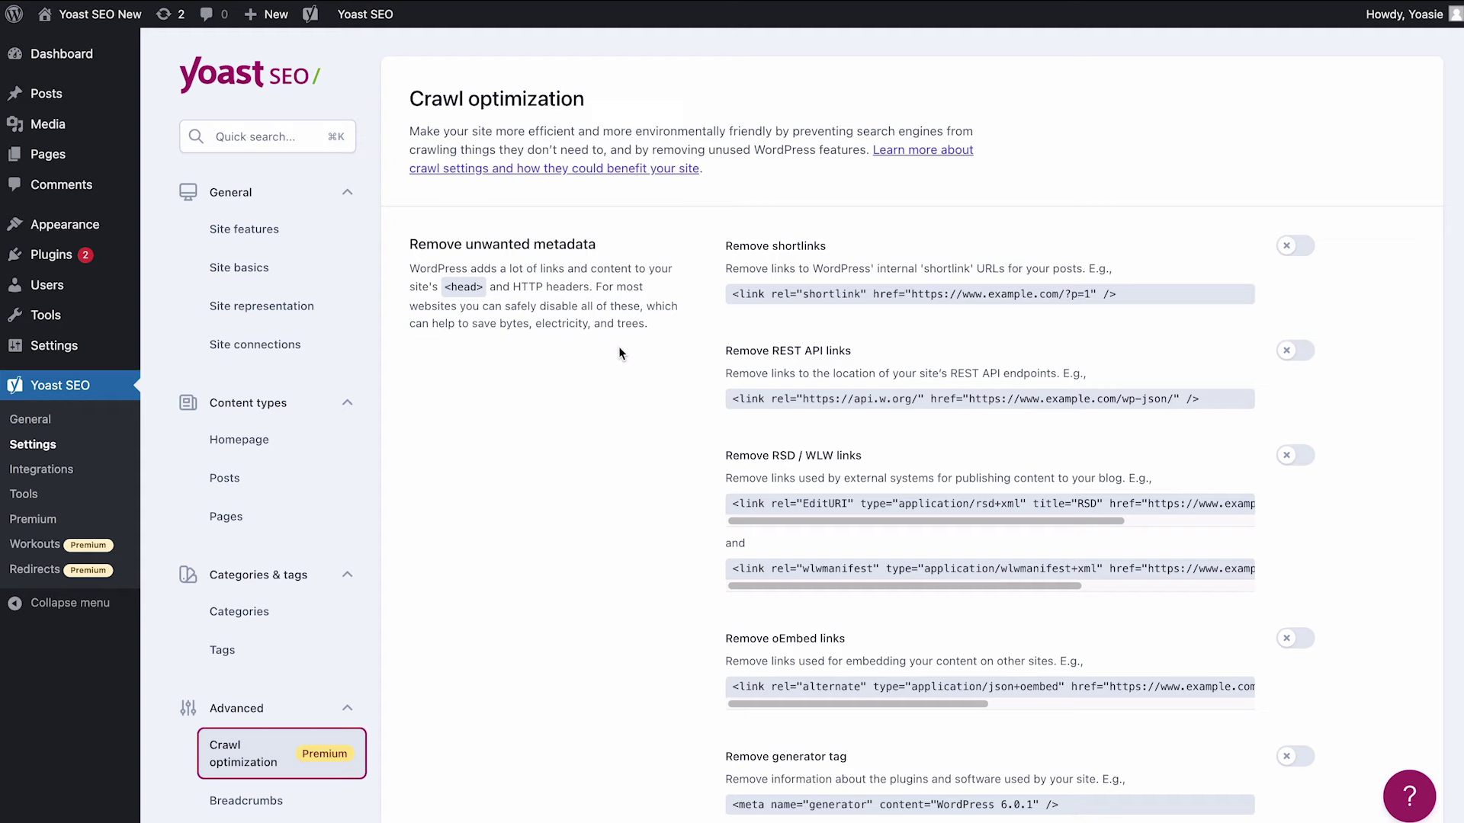
{"action": "scroll", "coordinate": [619, 353], "scroll_direction": "down", "scroll_amount": 15}
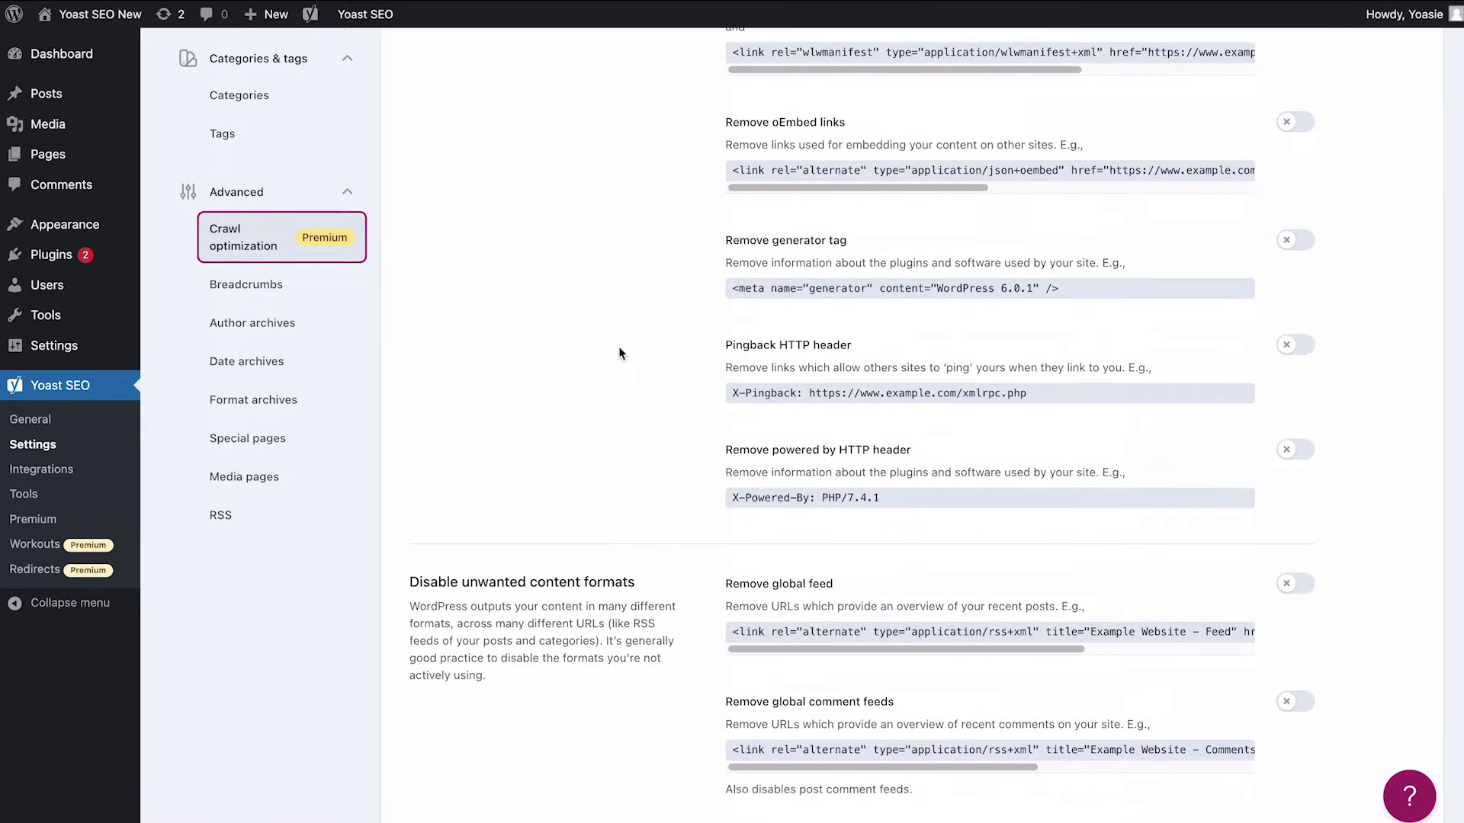
{"action": "scroll", "coordinate": [619, 353], "scroll_direction": "down", "scroll_amount": 6}
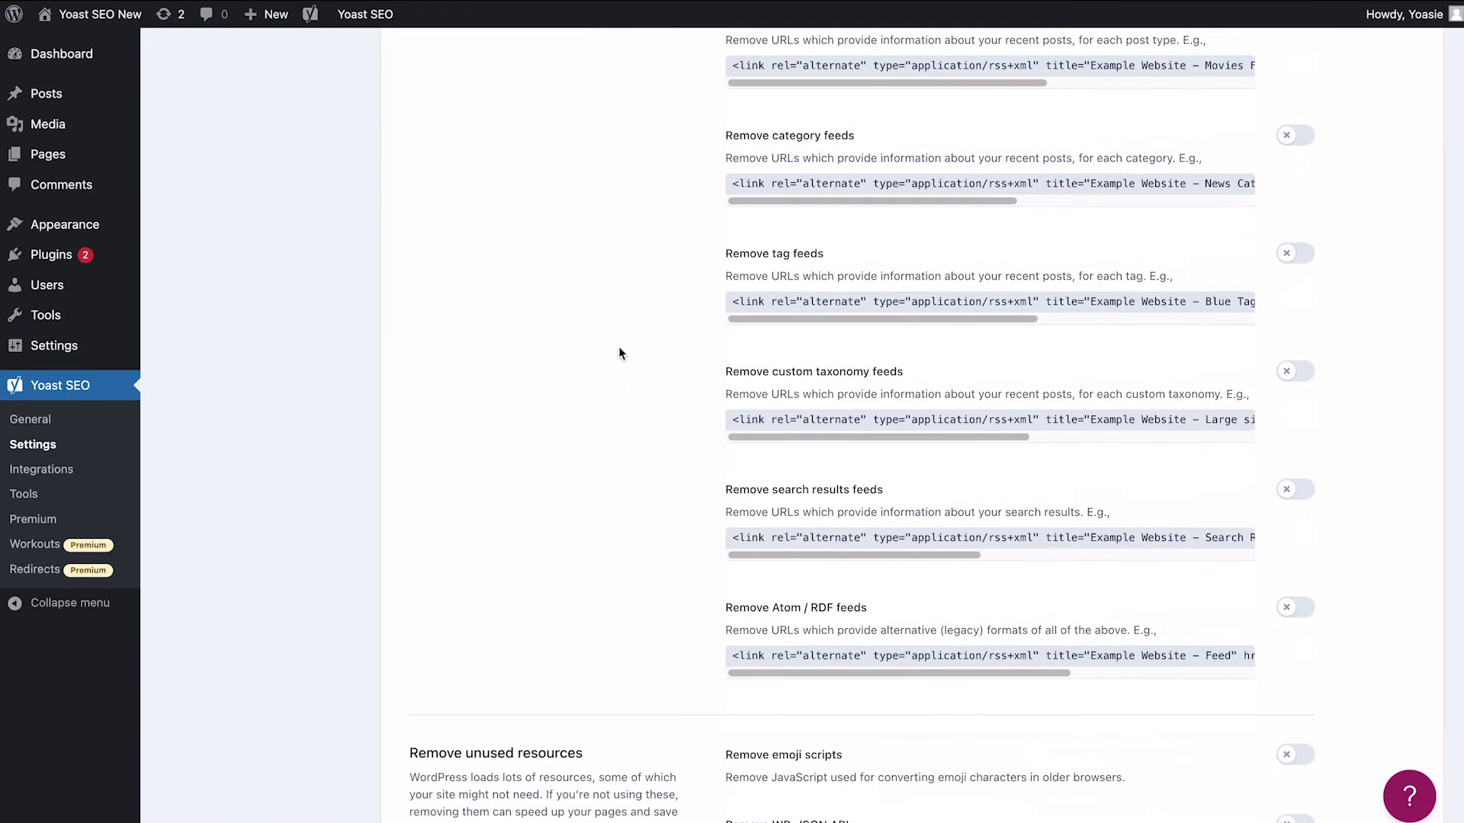
{"action": "scroll", "coordinate": [619, 353], "scroll_direction": "down", "scroll_amount": 5}
{"action": "scroll", "coordinate": [619, 353], "scroll_direction": "down", "scroll_amount": 5}
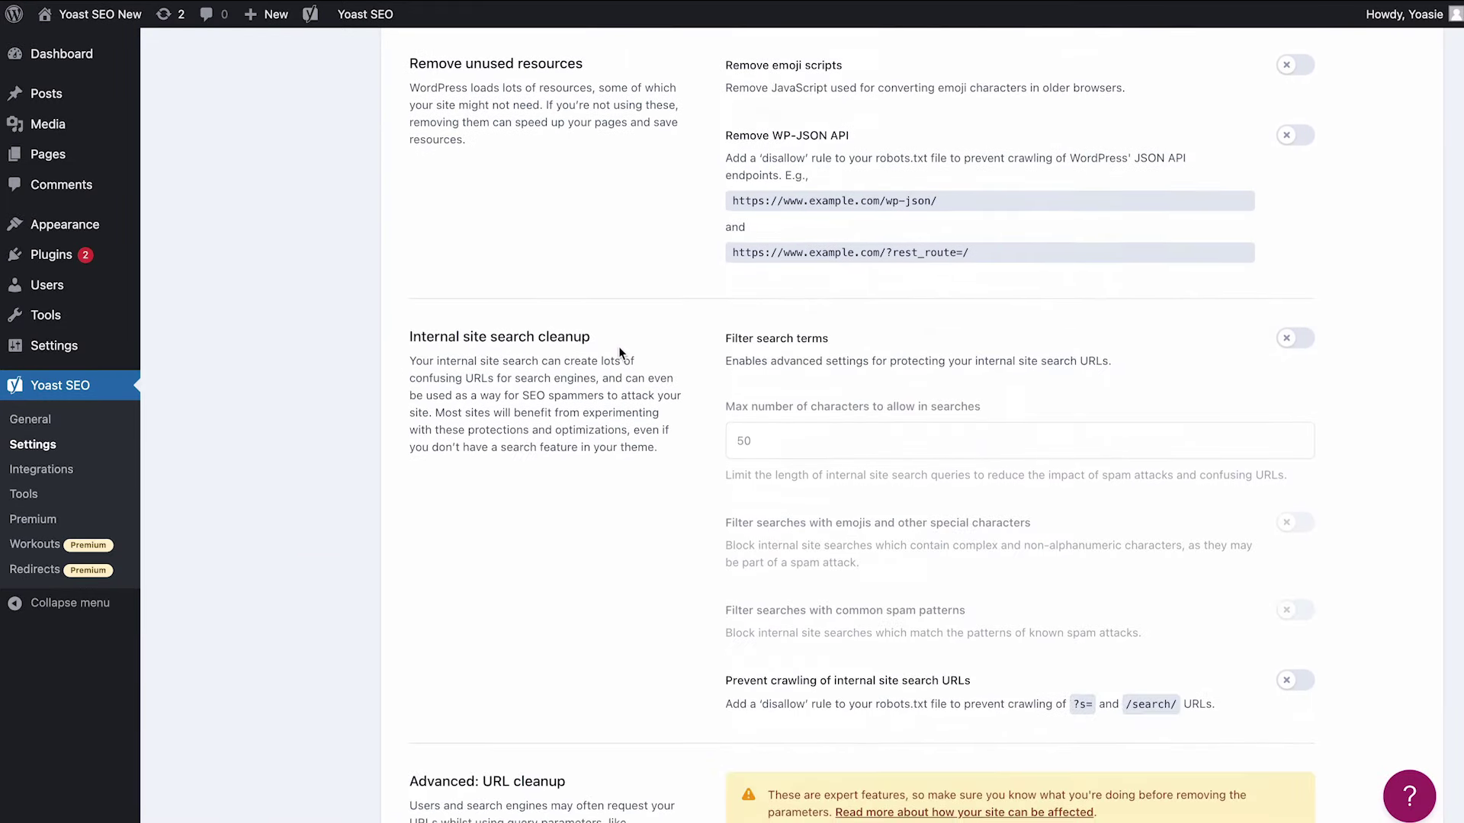
{"action": "scroll", "coordinate": [619, 353], "scroll_direction": "down", "scroll_amount": 8}
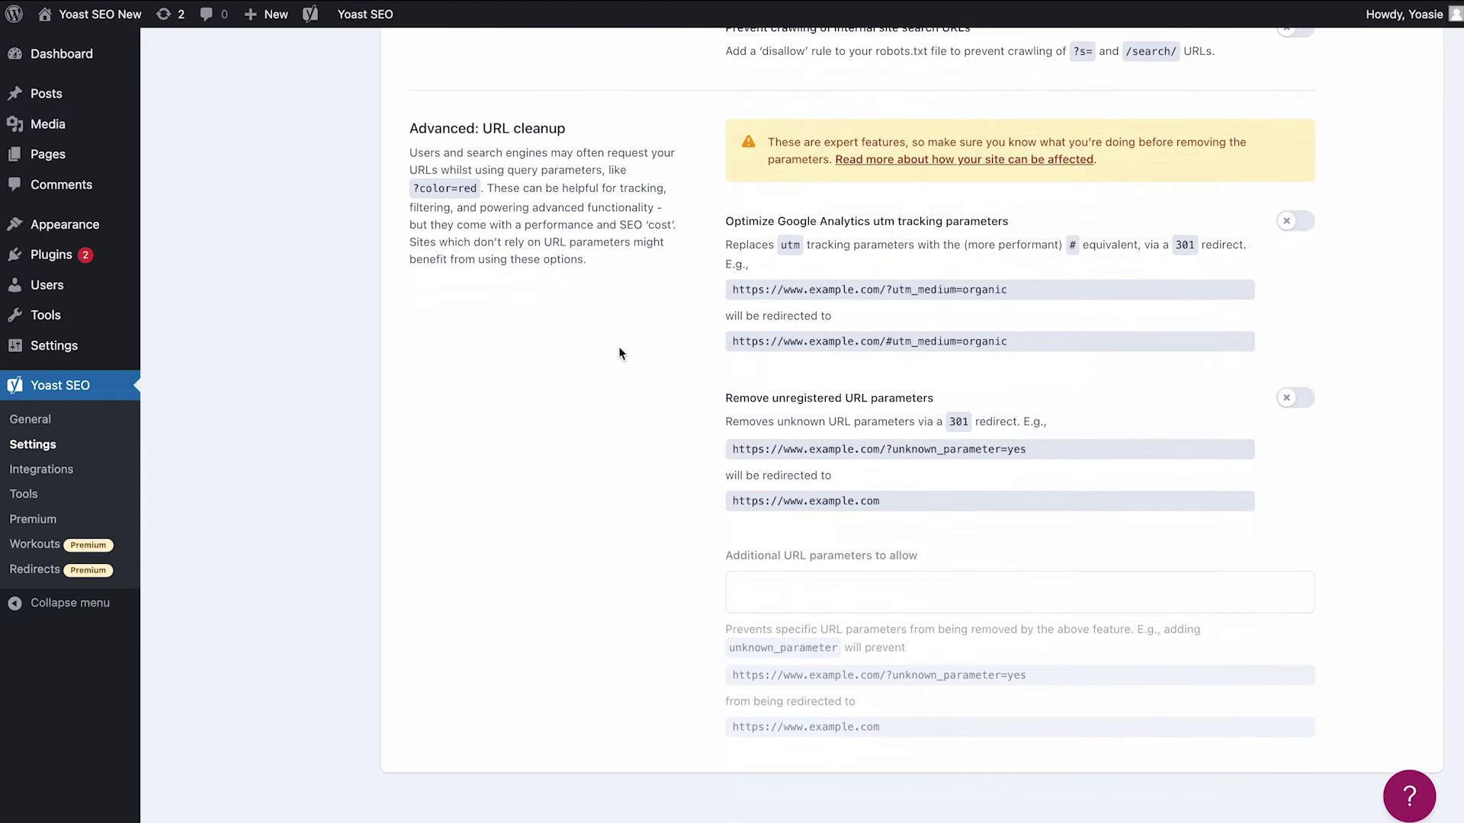
{"action": "scroll", "coordinate": [619, 353], "scroll_direction": "up", "scroll_amount": 20}
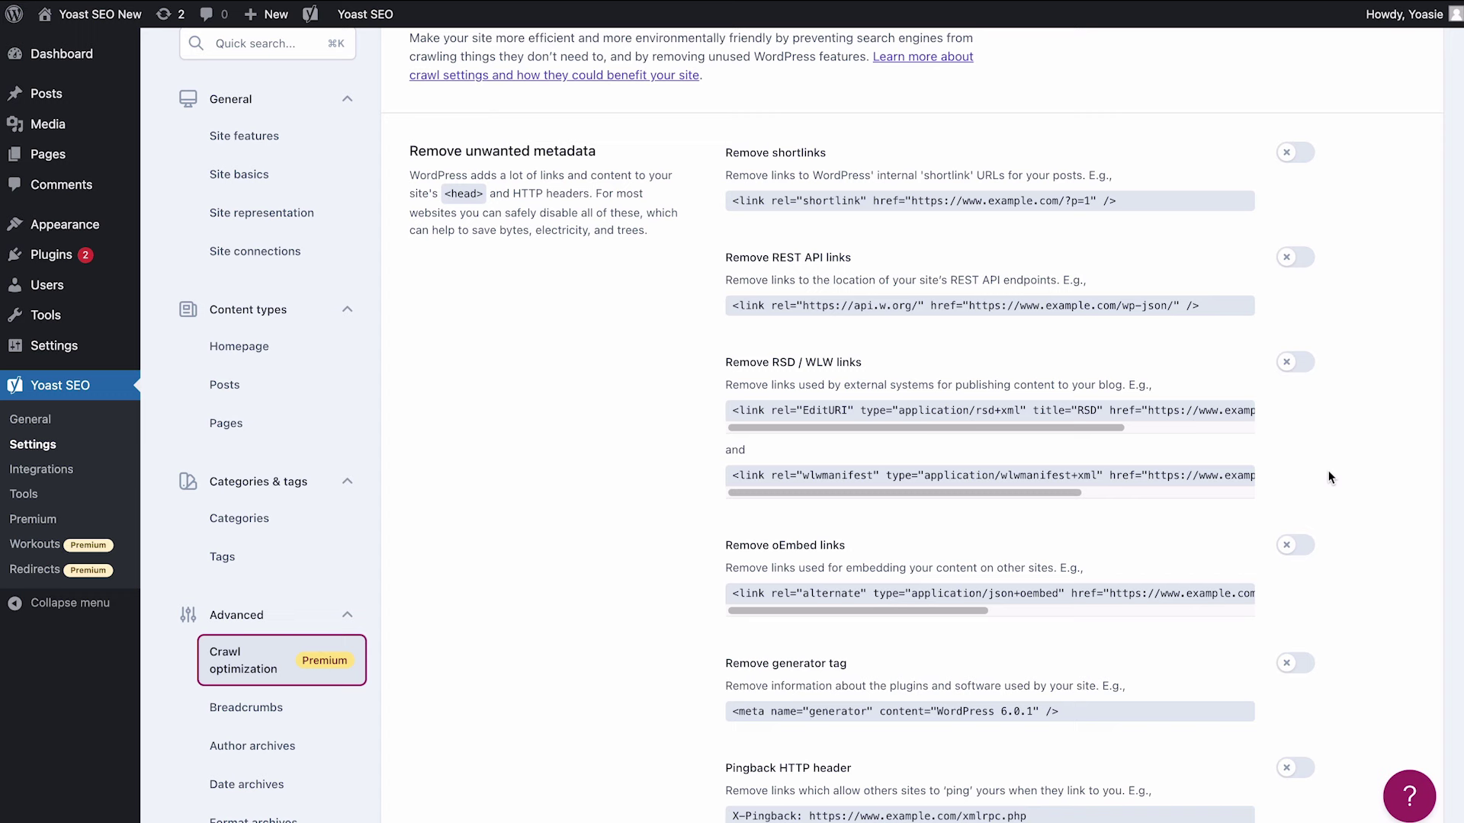
{"action": "left_click", "coordinate": [1325, 467]}
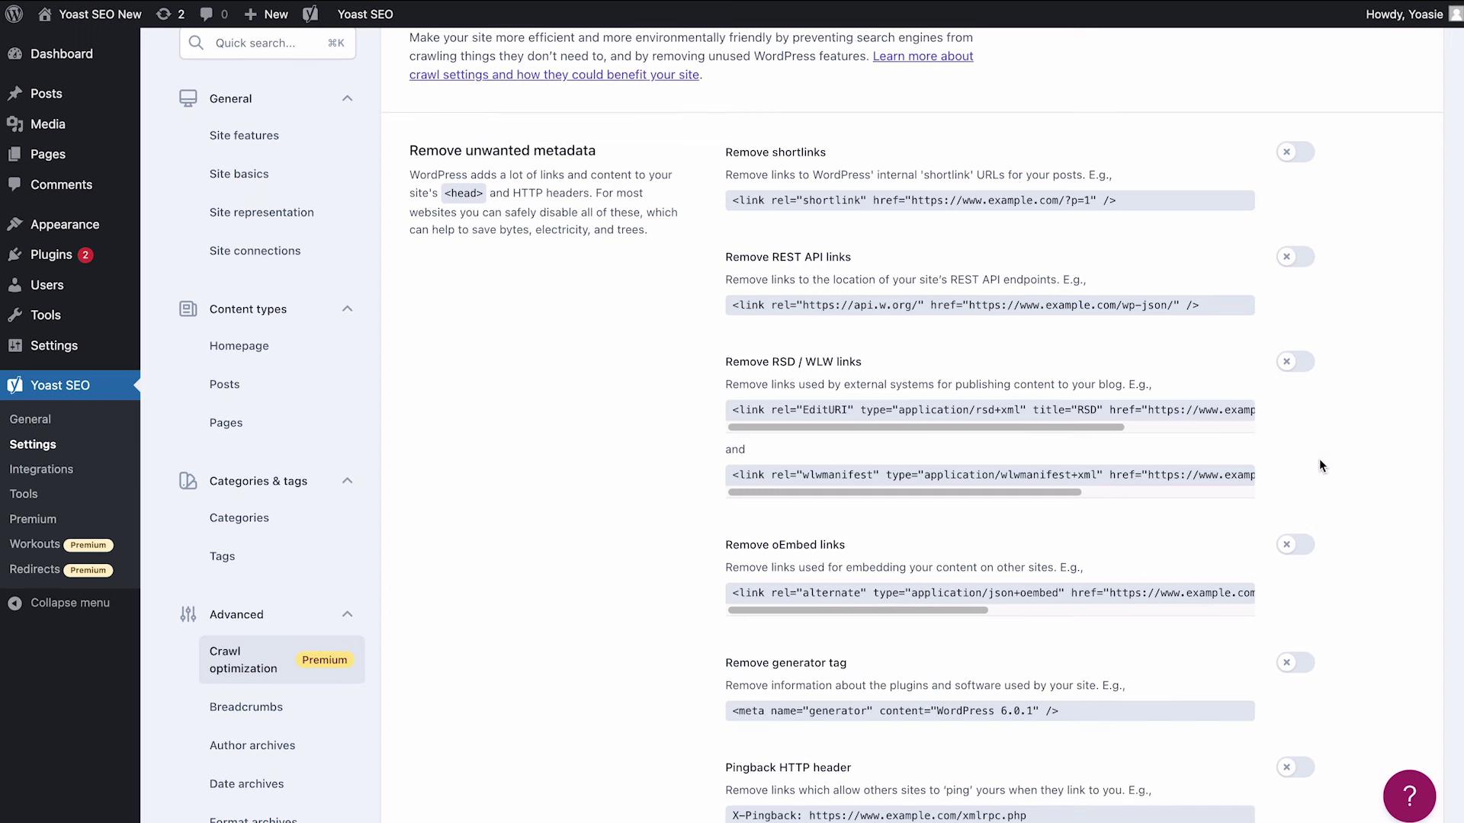
- Collapse the Categories & tags, Content types and General groups in the settings navigation
{"action": "left_click", "coordinate": [337, 481]}
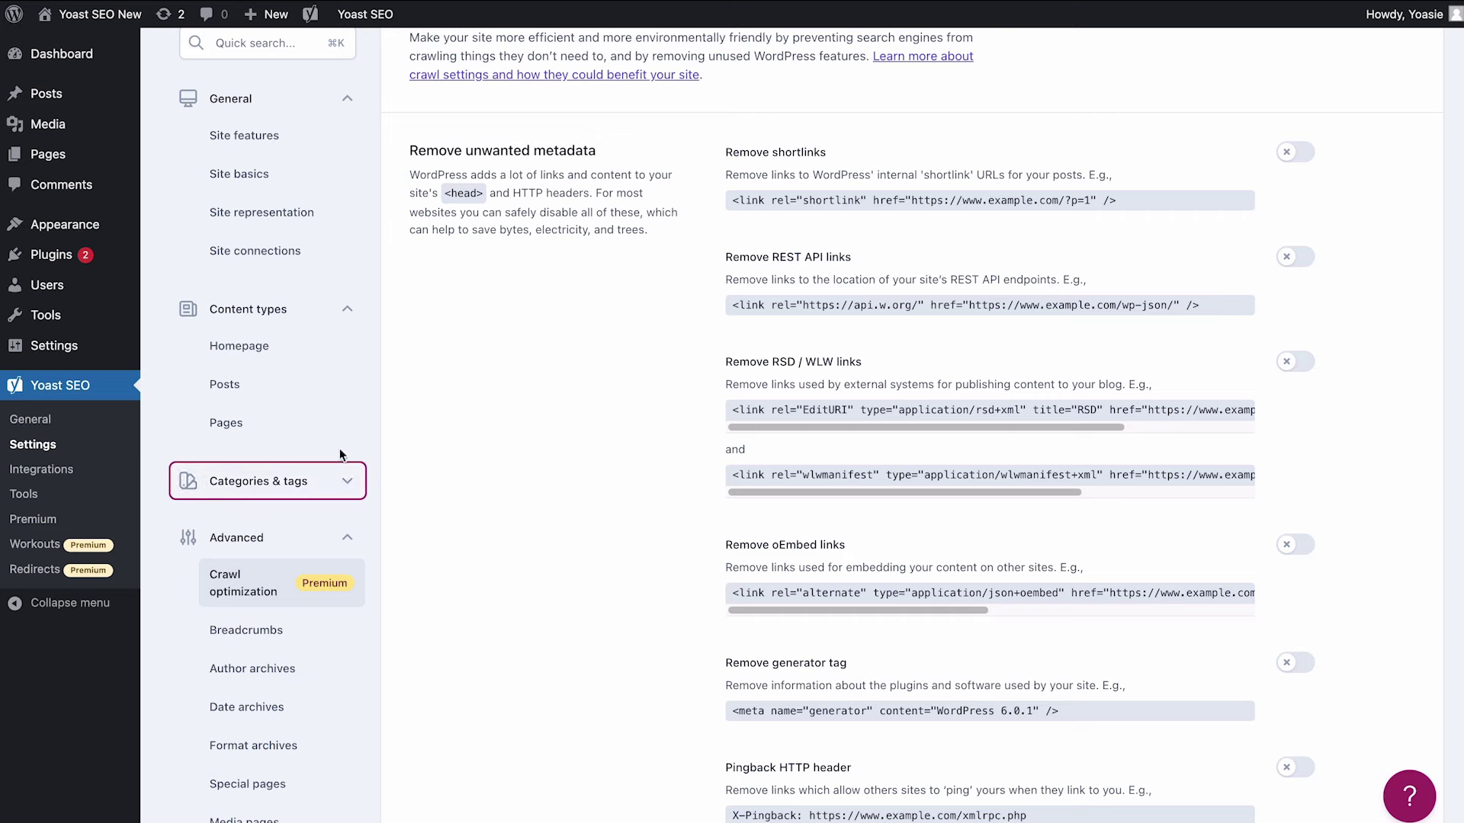
{"action": "left_click", "coordinate": [346, 309]}
{"action": "left_click", "coordinate": [347, 99]}
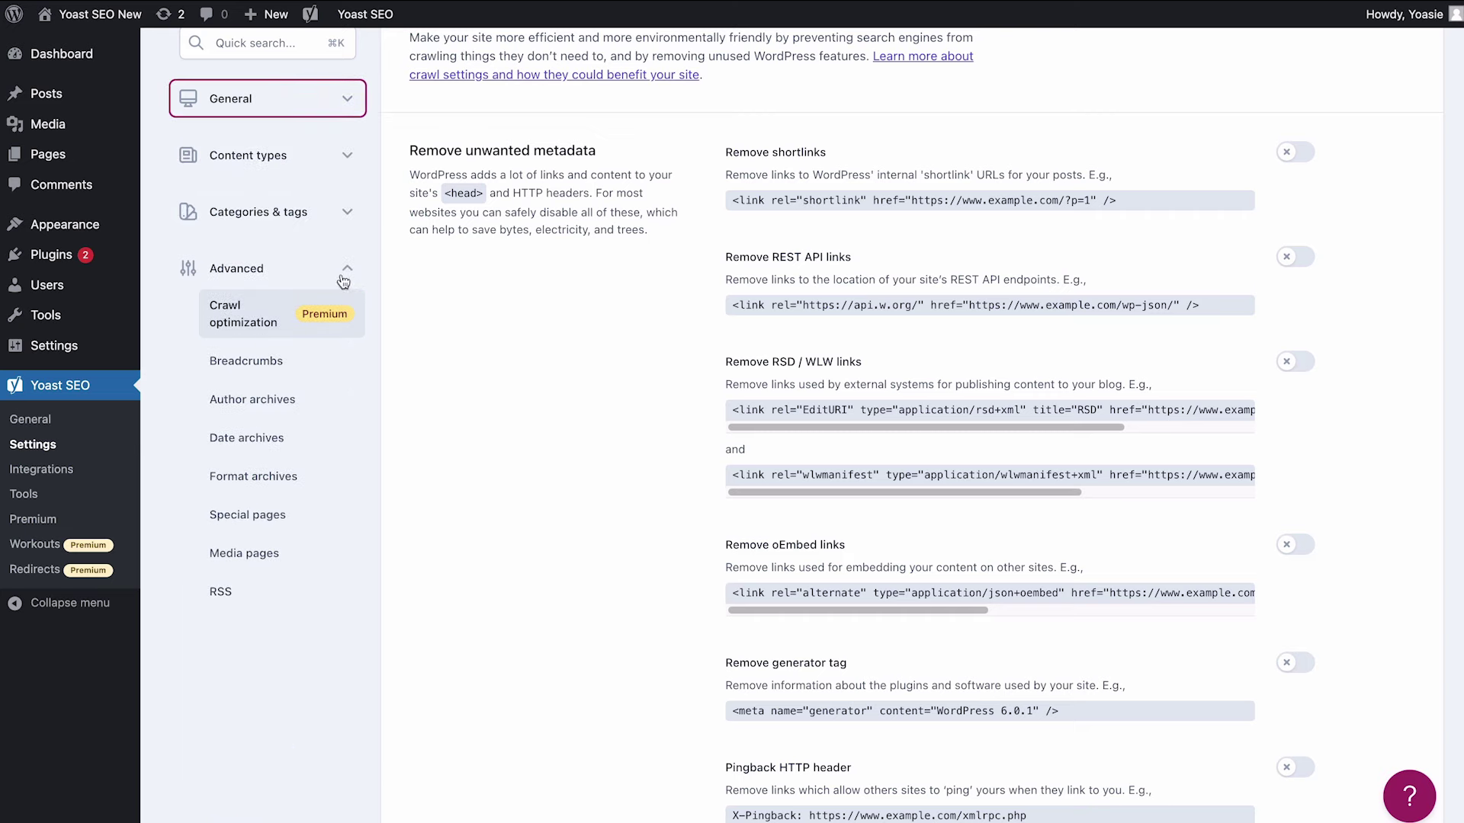
- Review the Breadcrumbs settings for appearance, post types and taxonomies, switching breadcrumbs for the theme on and back off
{"action": "left_click", "coordinate": [259, 368]}
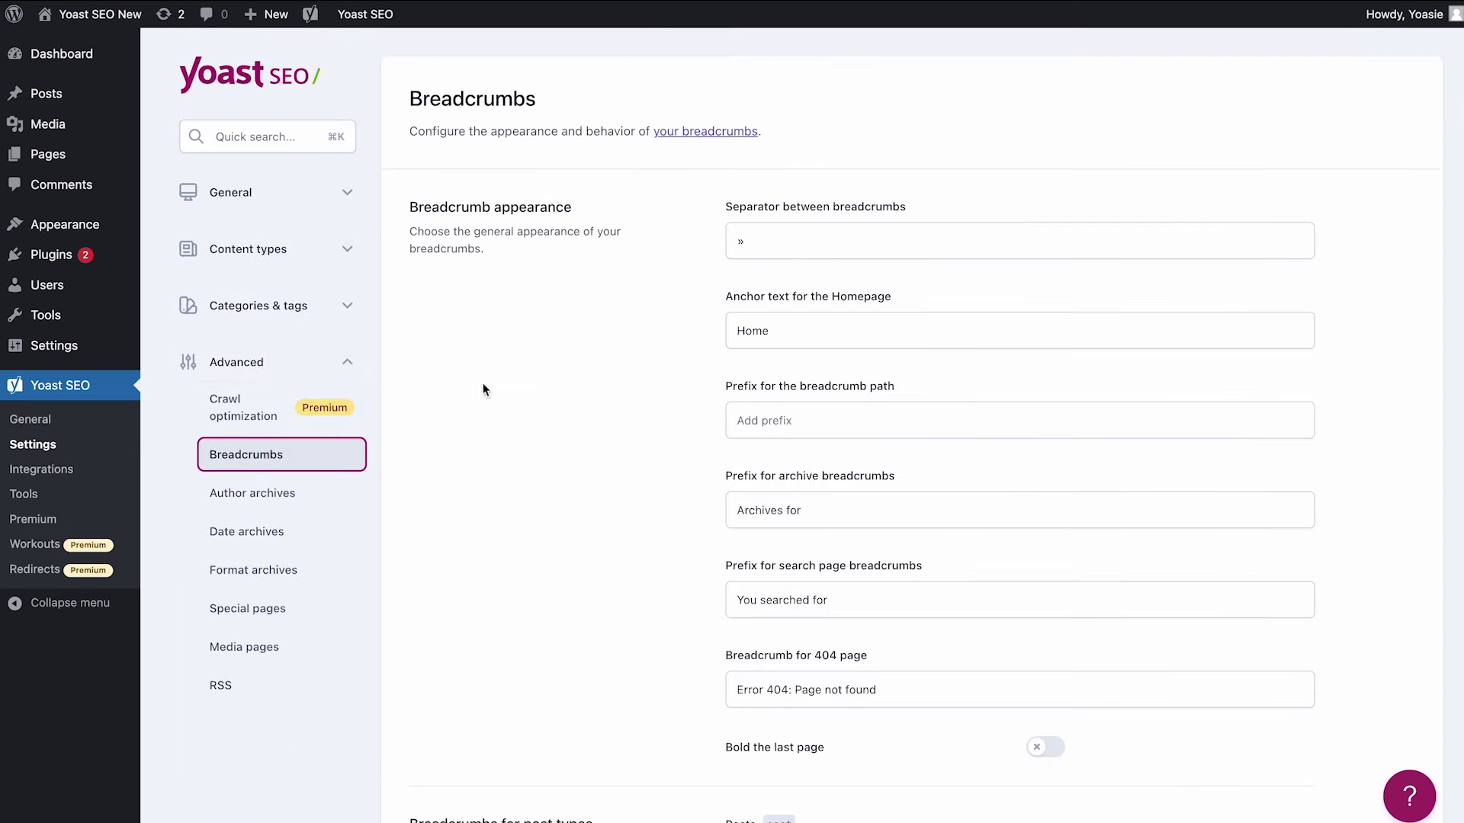
{"action": "scroll", "coordinate": [526, 394], "scroll_direction": "down", "scroll_amount": 8}
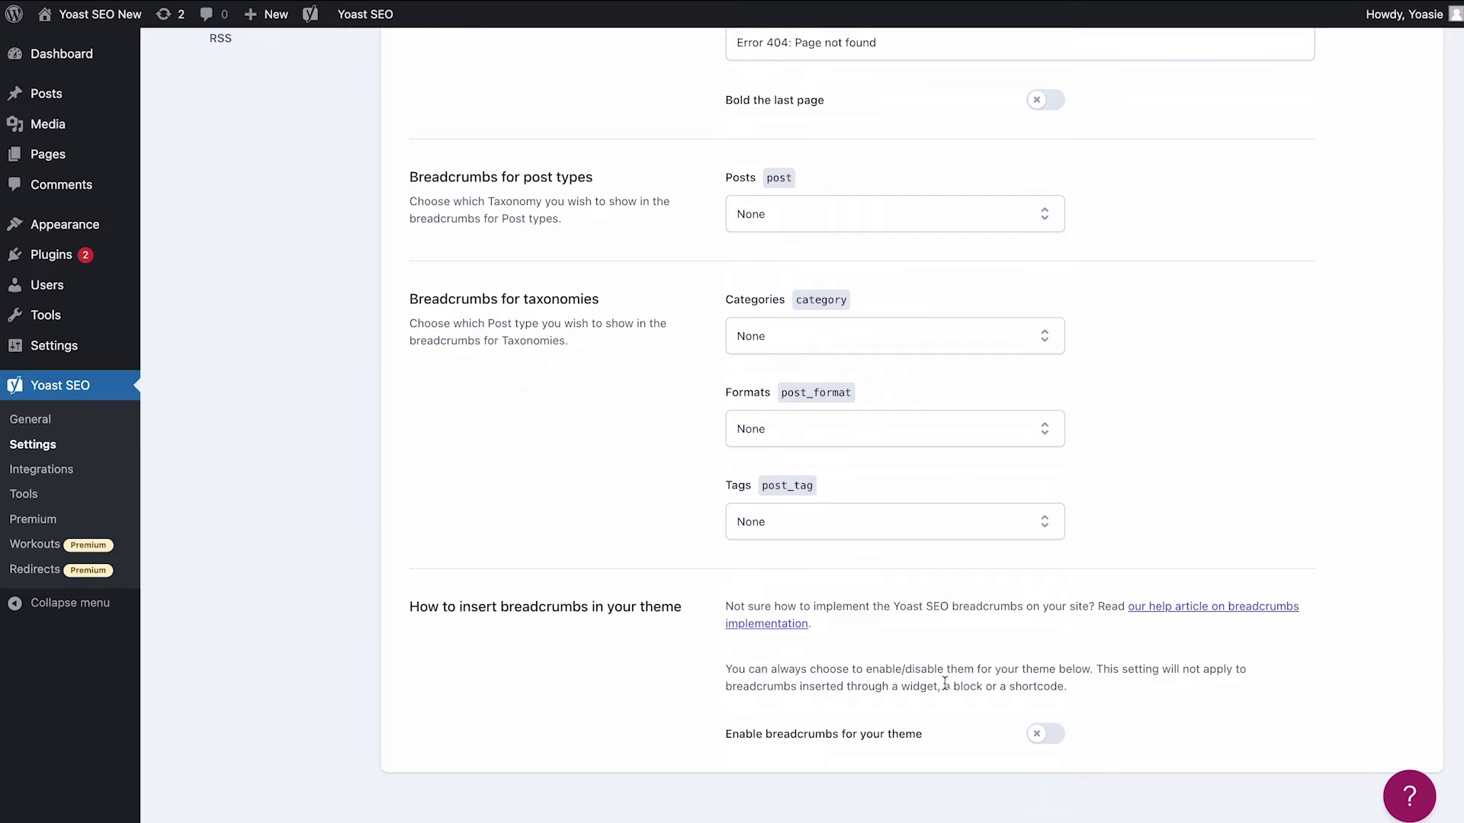
{"action": "left_click", "coordinate": [1046, 734]}
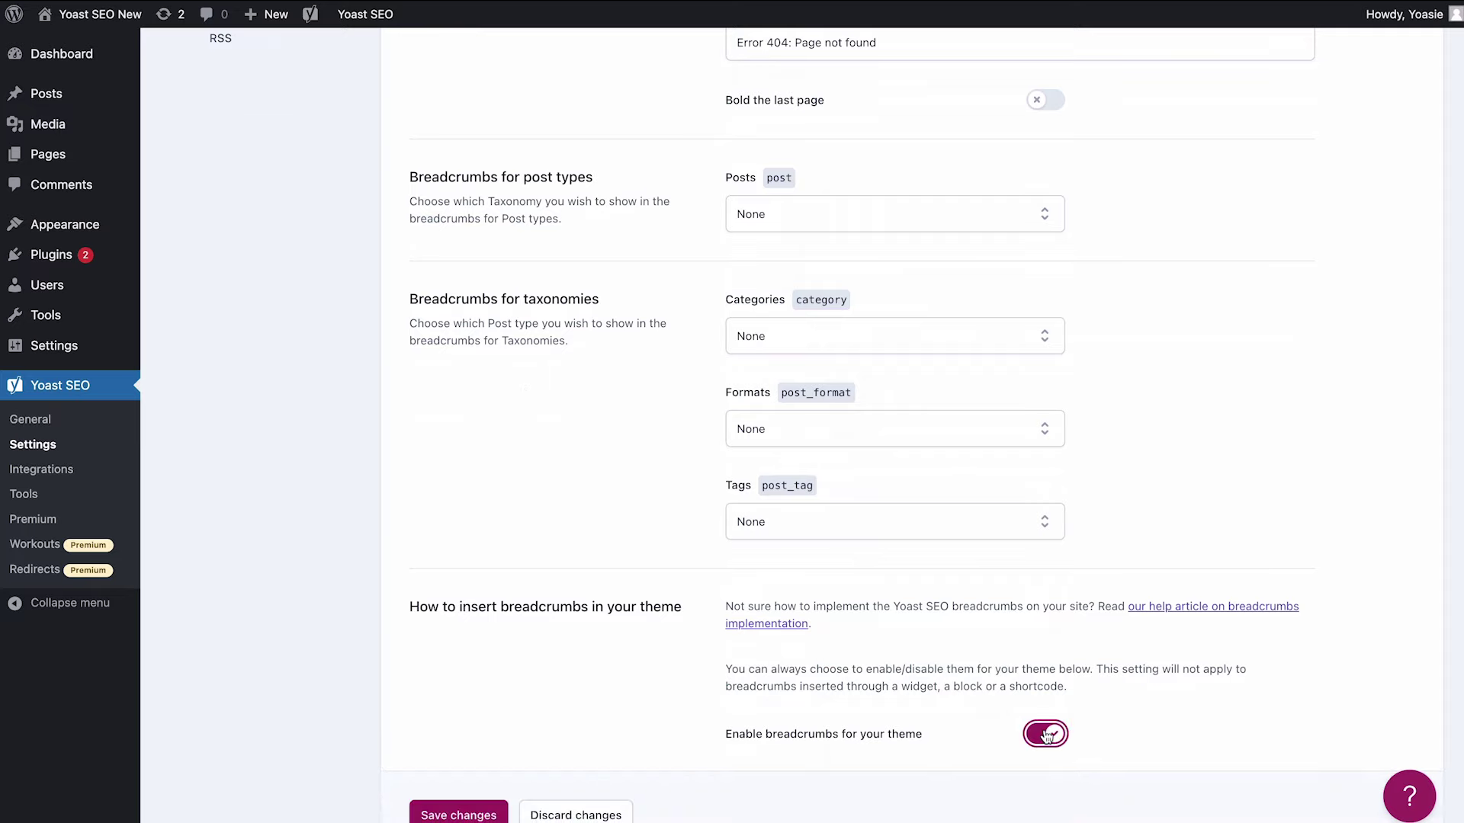
{"action": "left_click", "coordinate": [1046, 734]}
{"action": "scroll", "coordinate": [1046, 735], "scroll_direction": "up", "scroll_amount": 8}
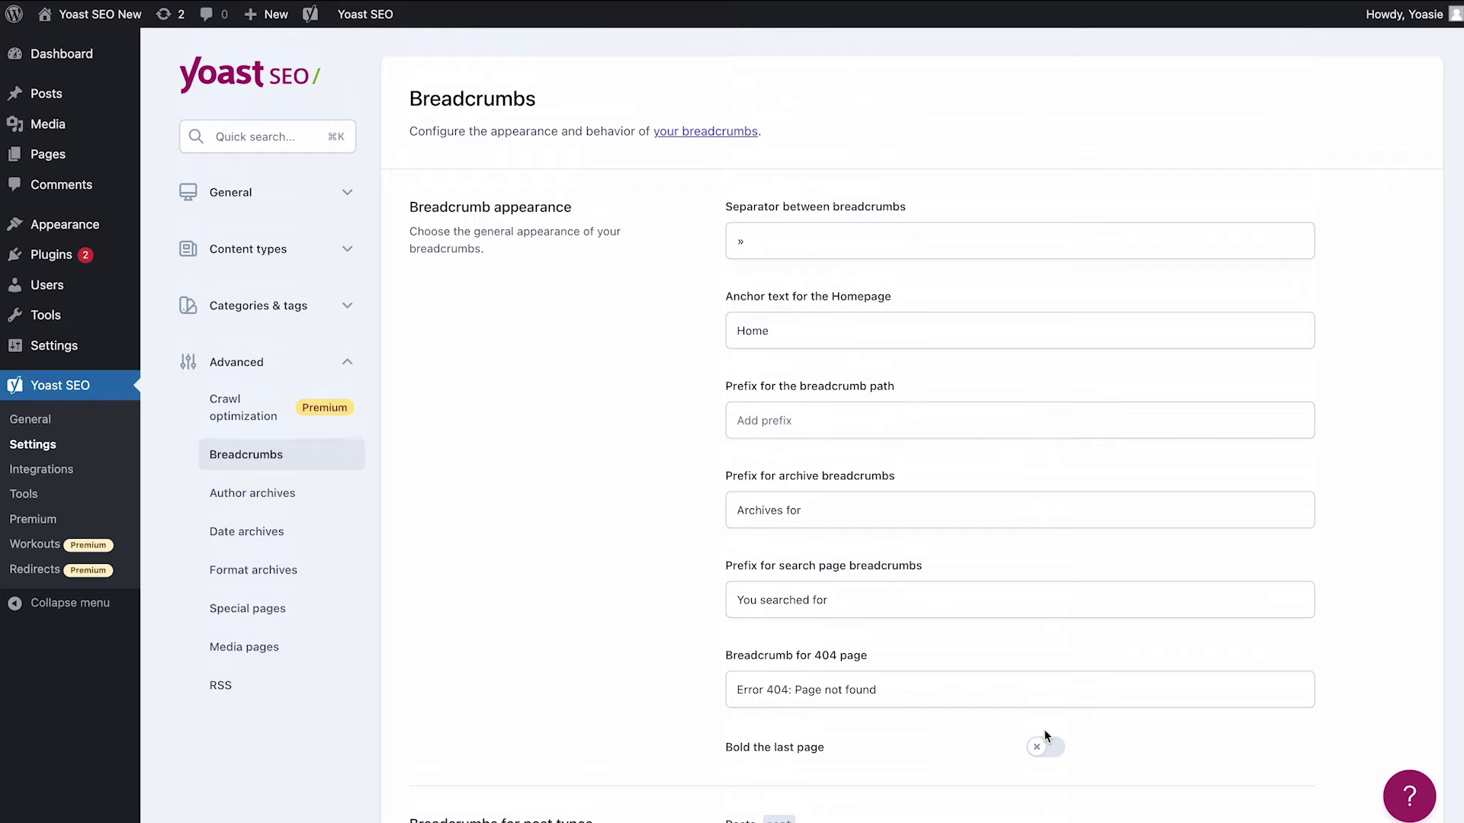
{"action": "scroll", "coordinate": [1044, 729], "scroll_direction": "down", "scroll_amount": 7}
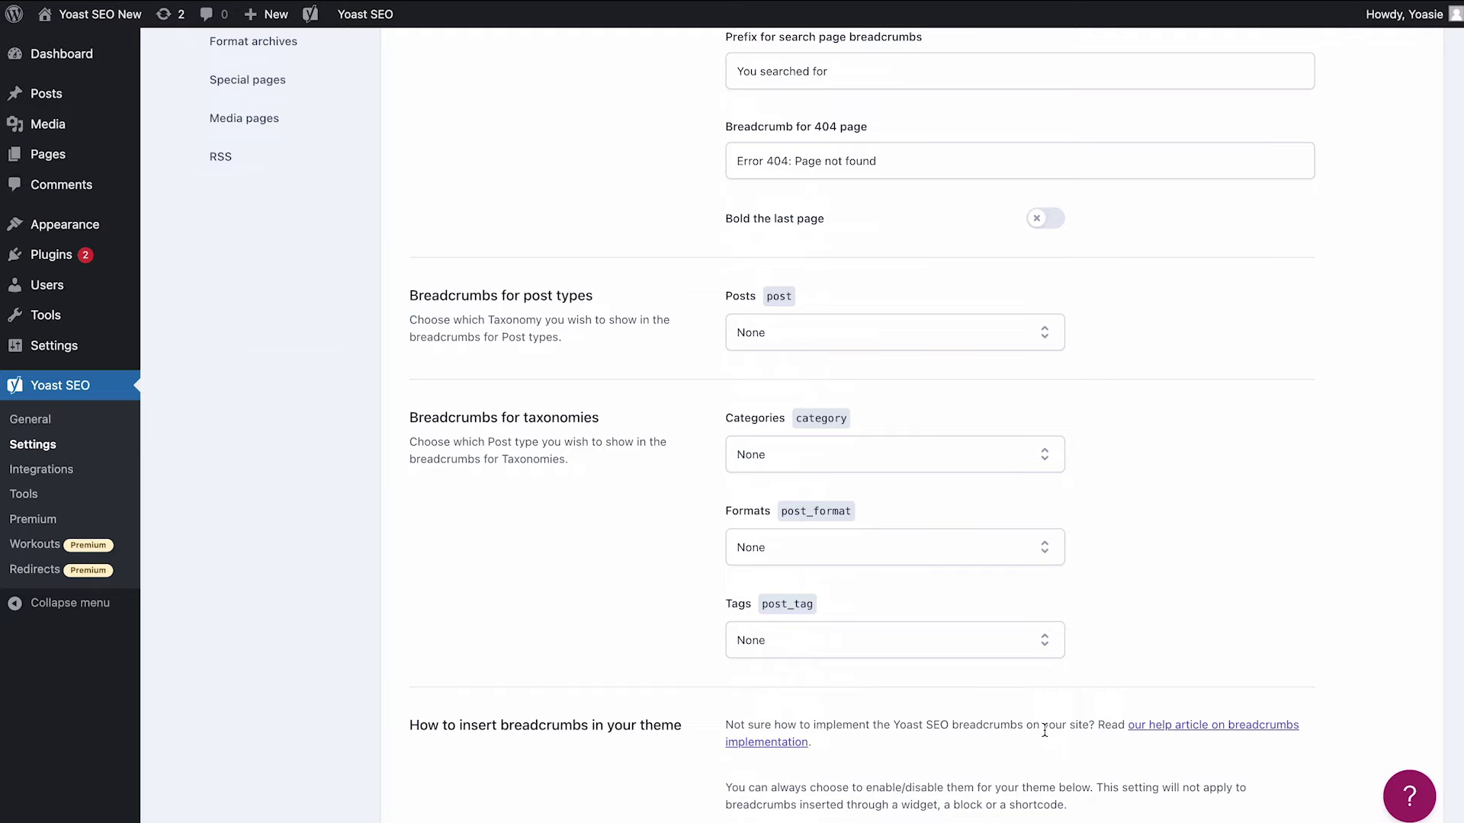
{"action": "scroll", "coordinate": [1045, 730], "scroll_direction": "up", "scroll_amount": 7}
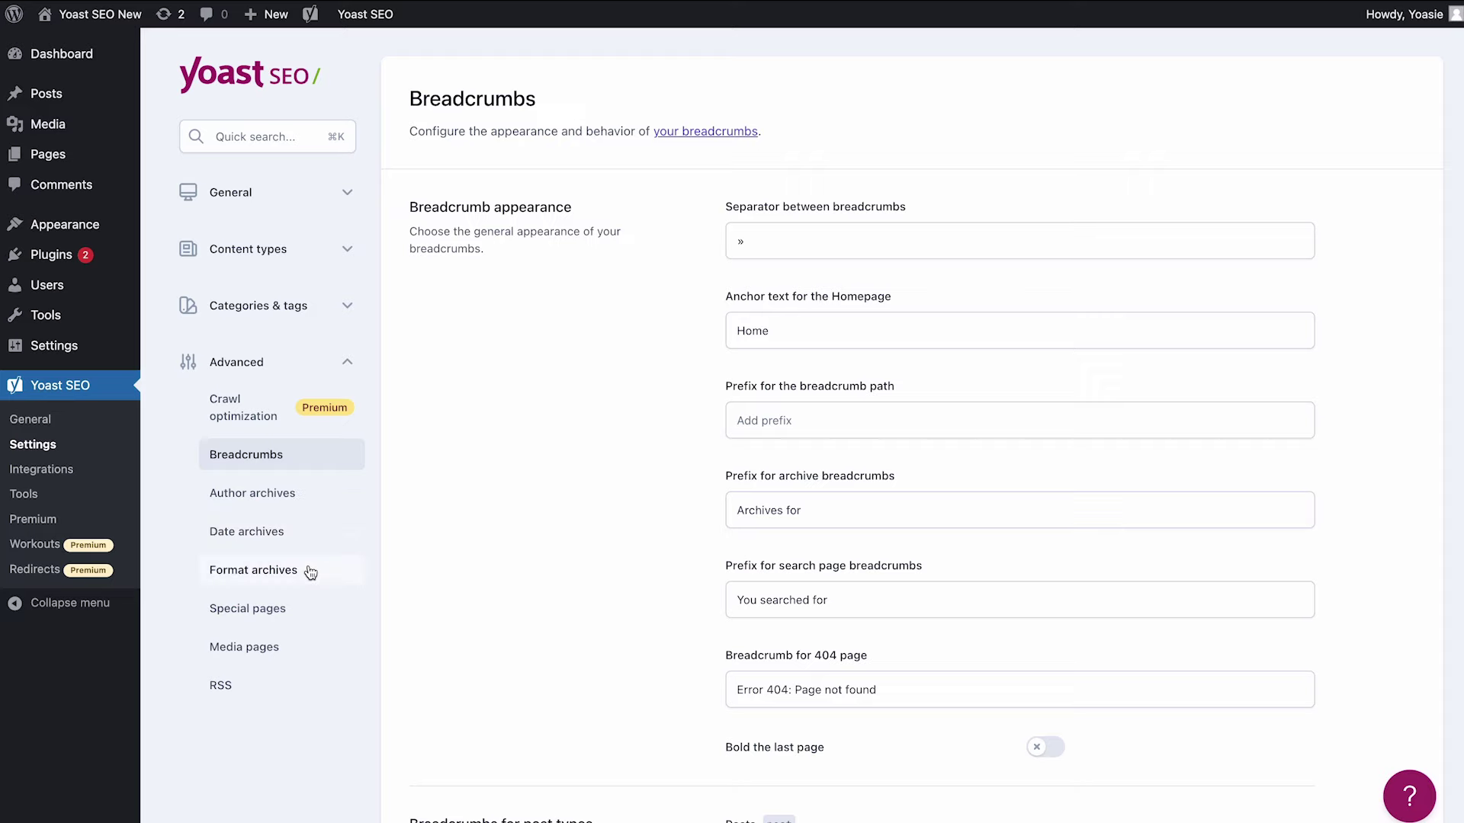
- Open the Author archives settings and look through their search appearance and social appearance sections
{"action": "left_click", "coordinate": [313, 495]}
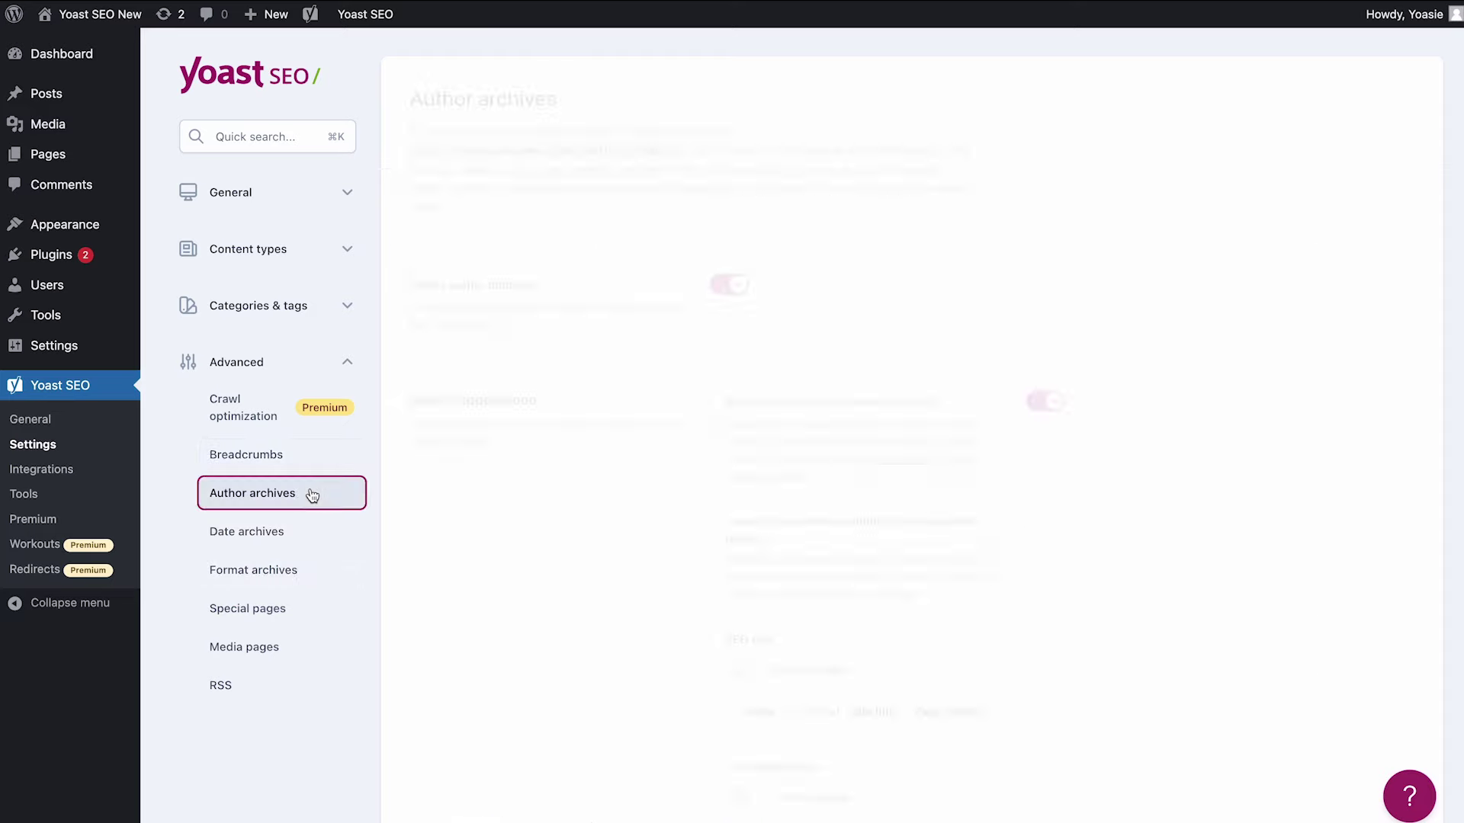
{"action": "scroll", "coordinate": [503, 515], "scroll_direction": "down", "scroll_amount": 8}
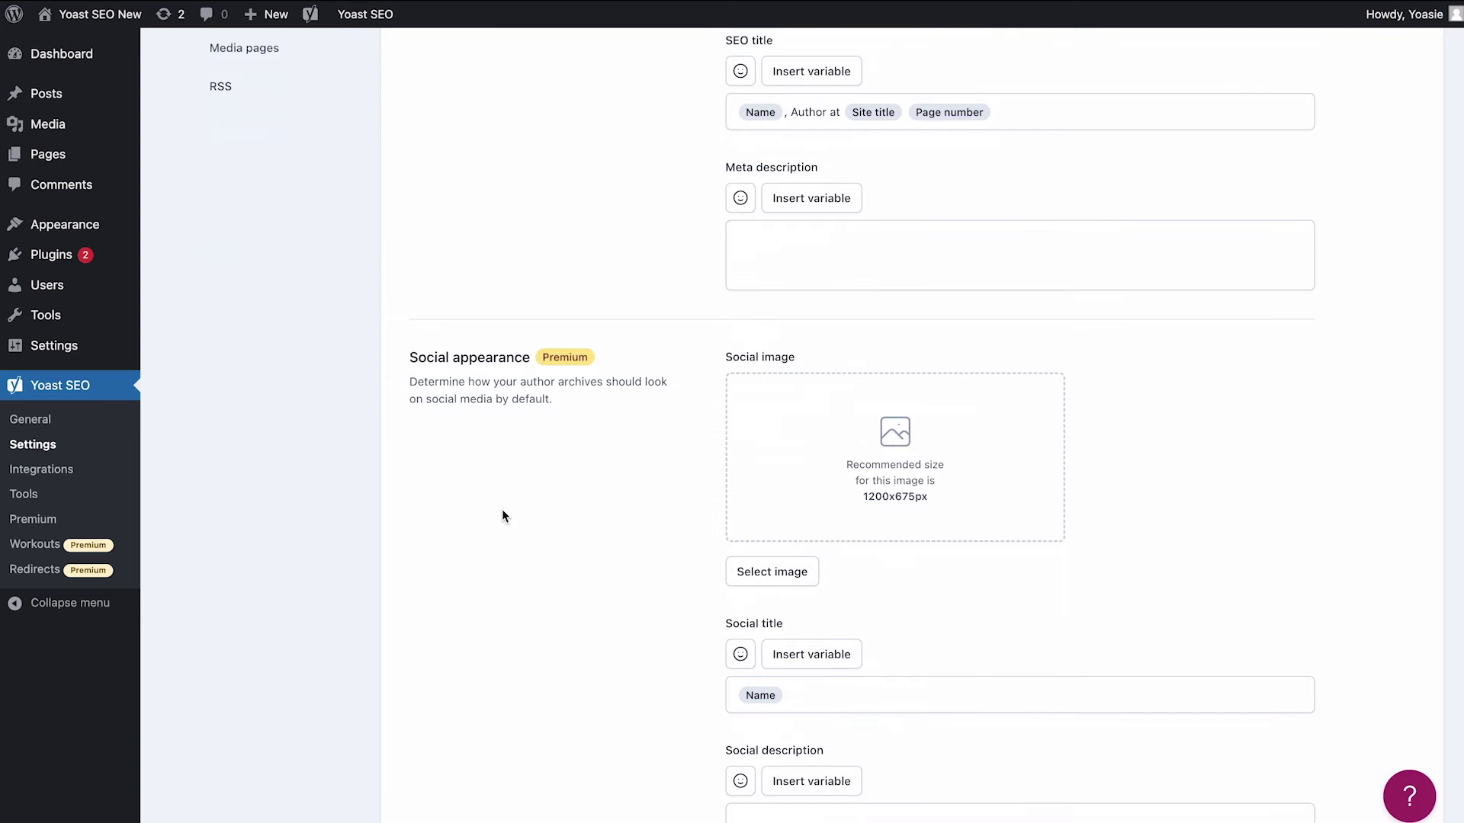
{"action": "scroll", "coordinate": [503, 516], "scroll_direction": "up", "scroll_amount": 8}
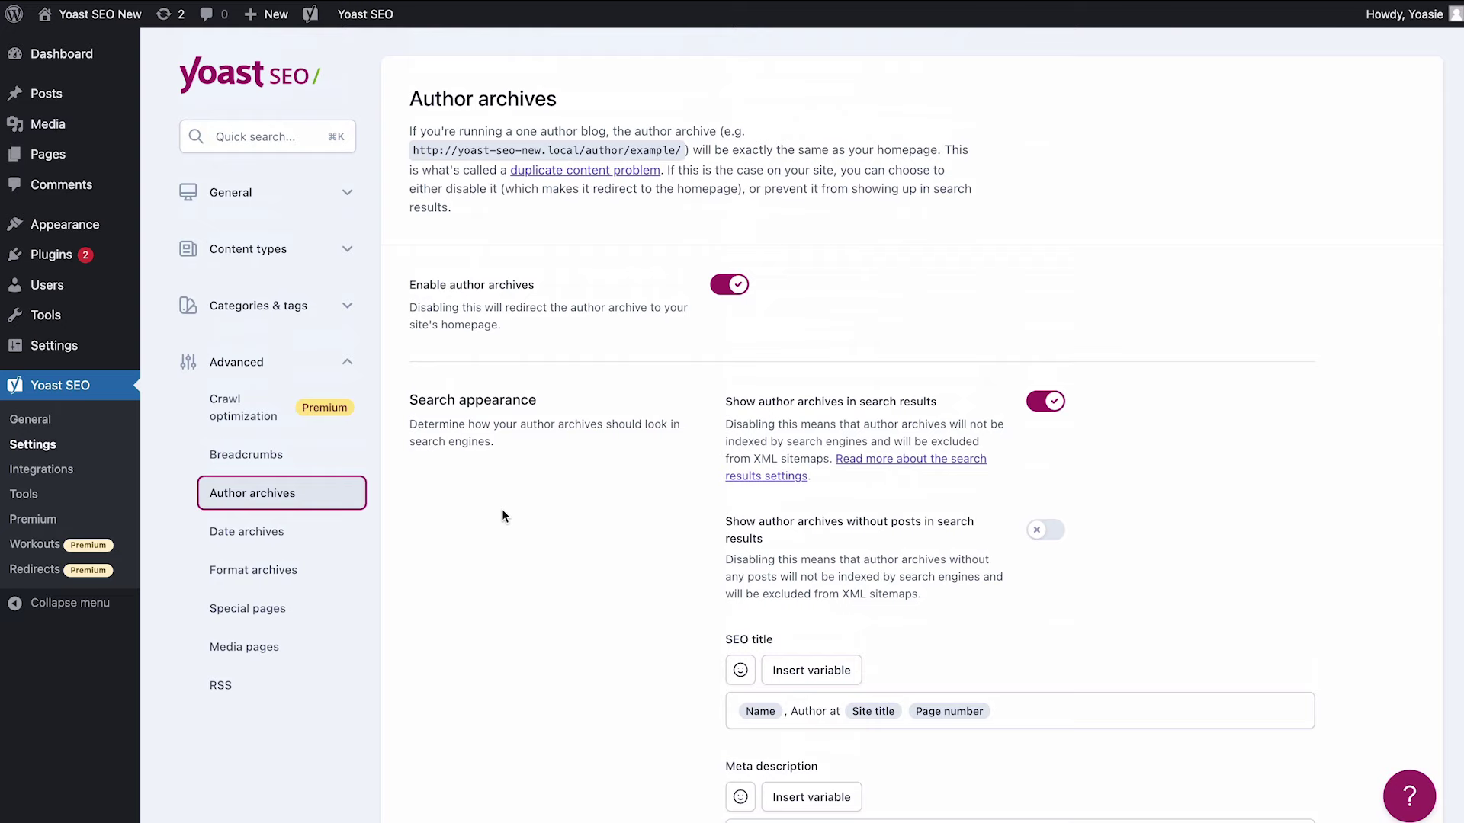
- Switch author archives off and back on, and disable showing author archives in search results
{"action": "left_click", "coordinate": [728, 285]}
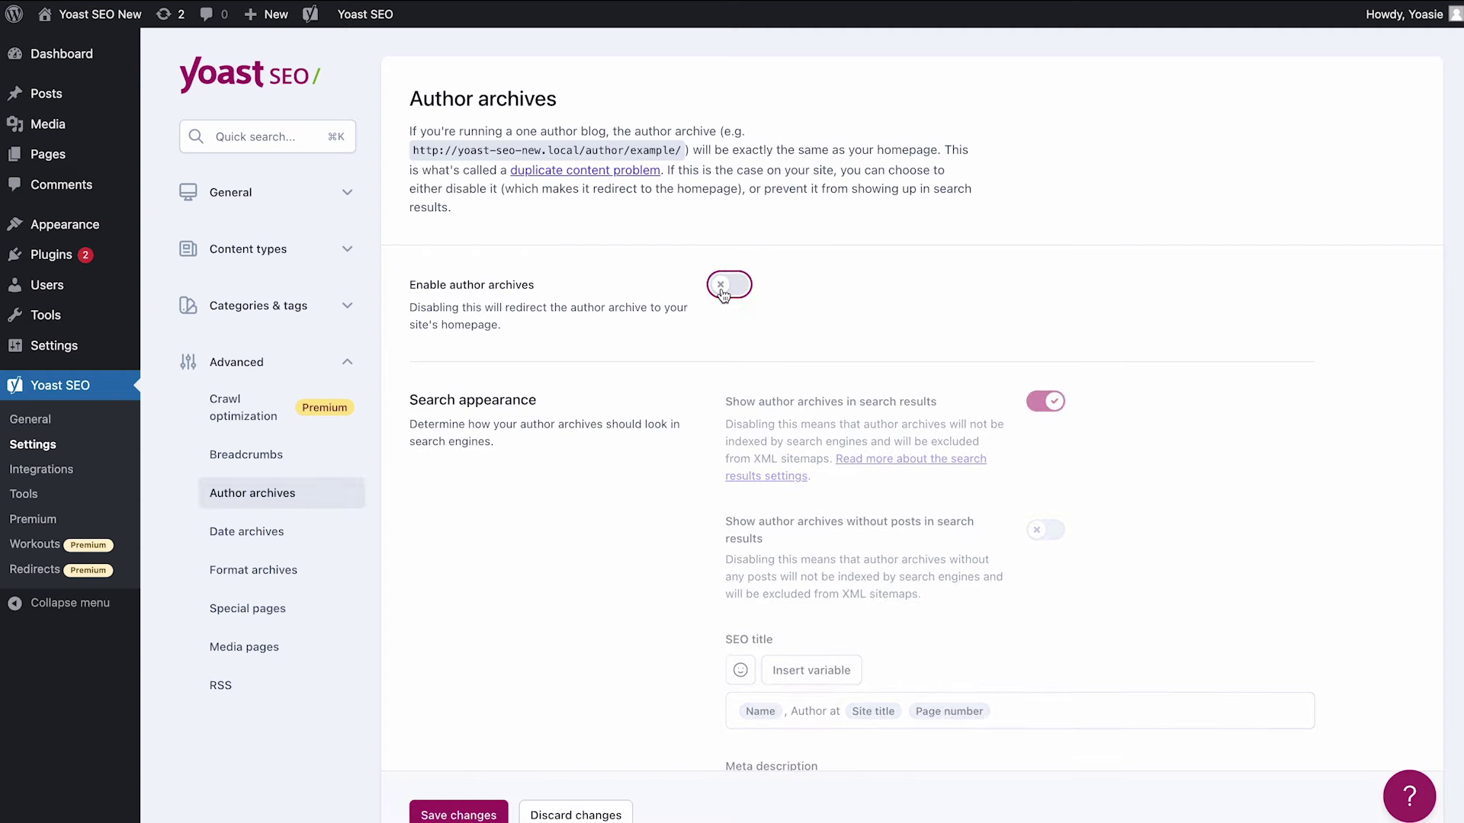
{"action": "left_click", "coordinate": [724, 292]}
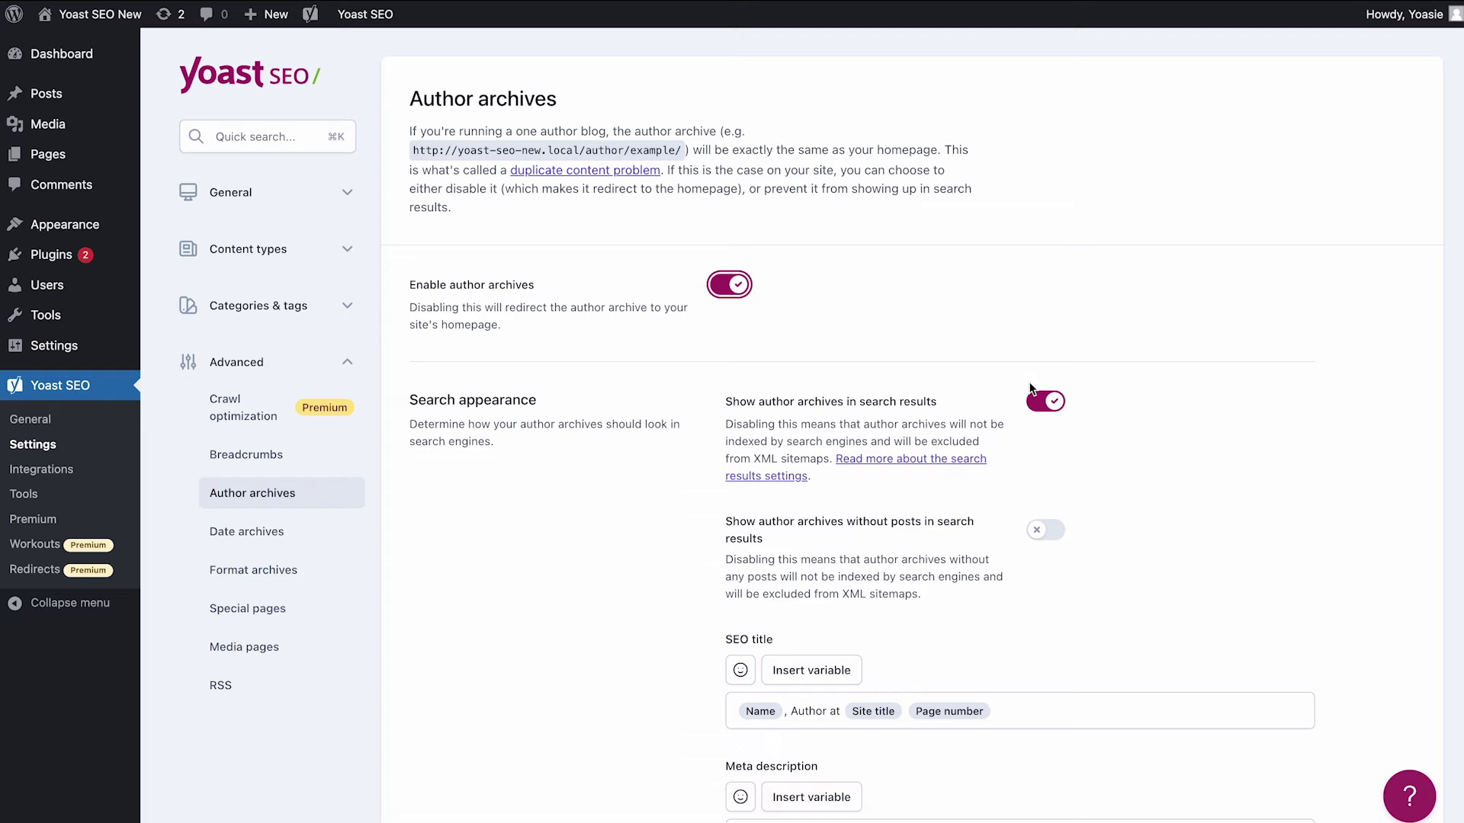
{"action": "left_click", "coordinate": [1034, 410]}
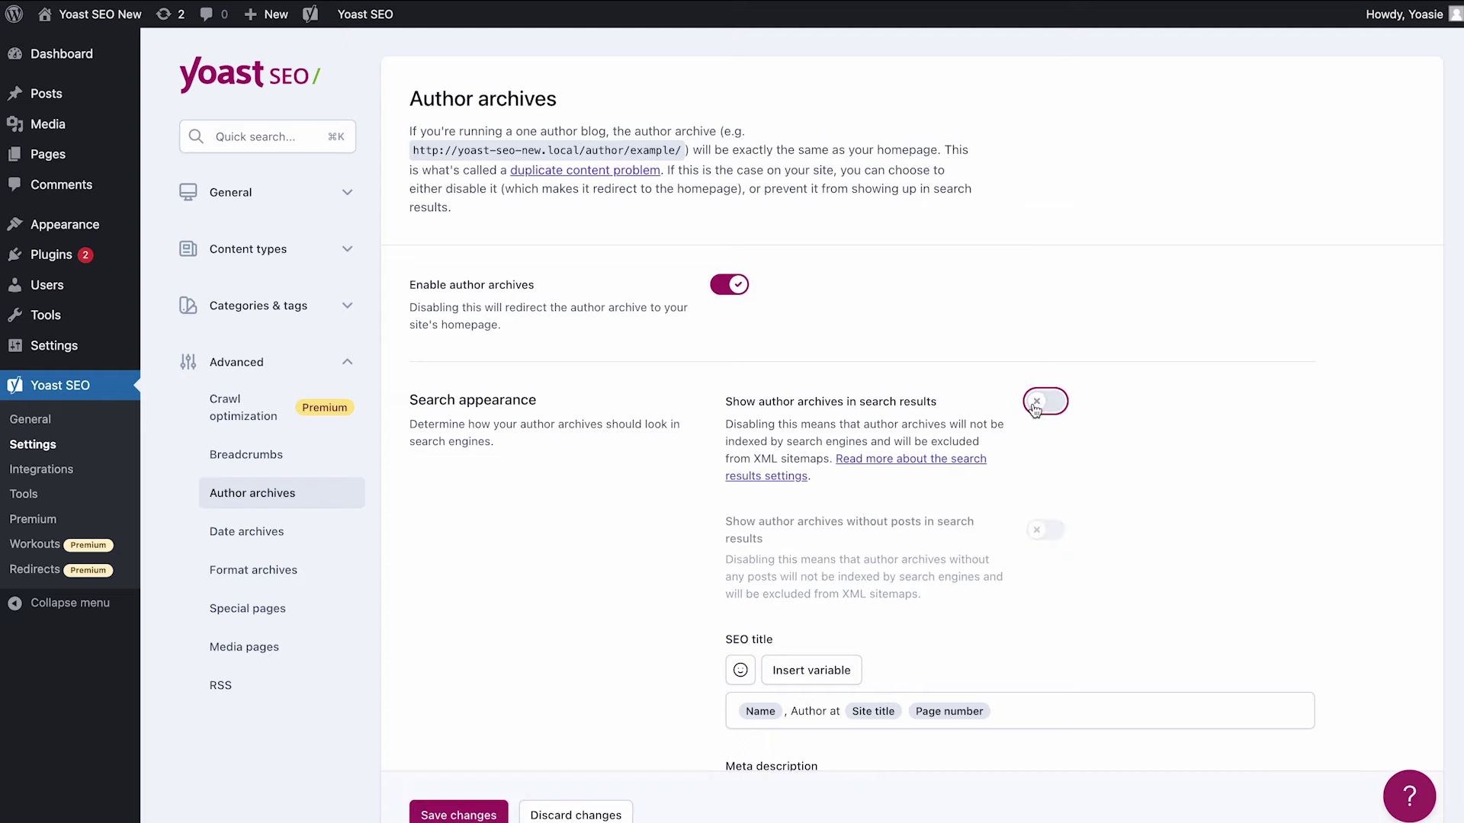
- Re-enable showing author archives in search results, and switch date archives off and back on in the Date archives settings
{"action": "left_click", "coordinate": [1034, 410]}
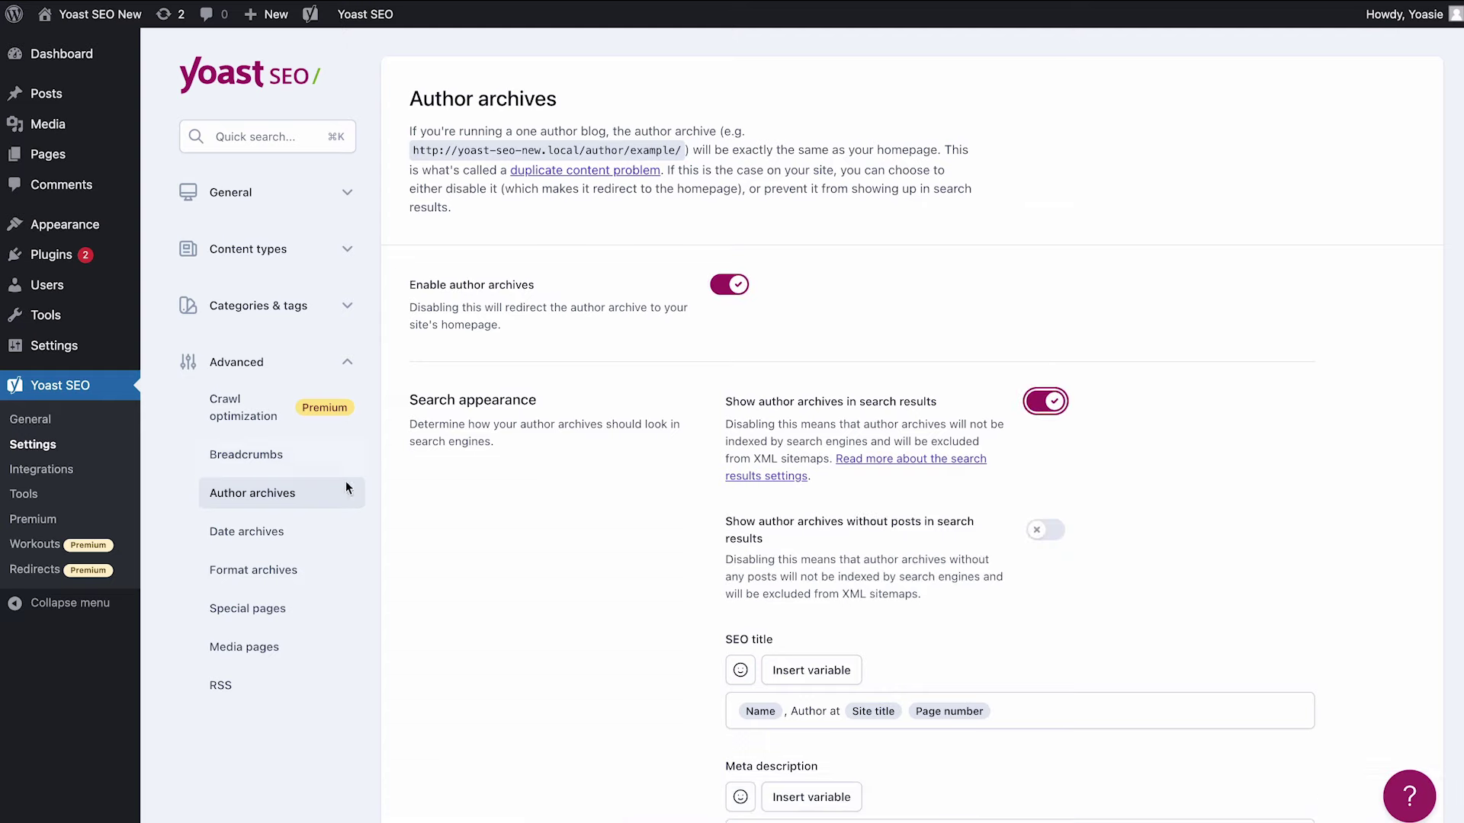
{"action": "left_click", "coordinate": [324, 544]}
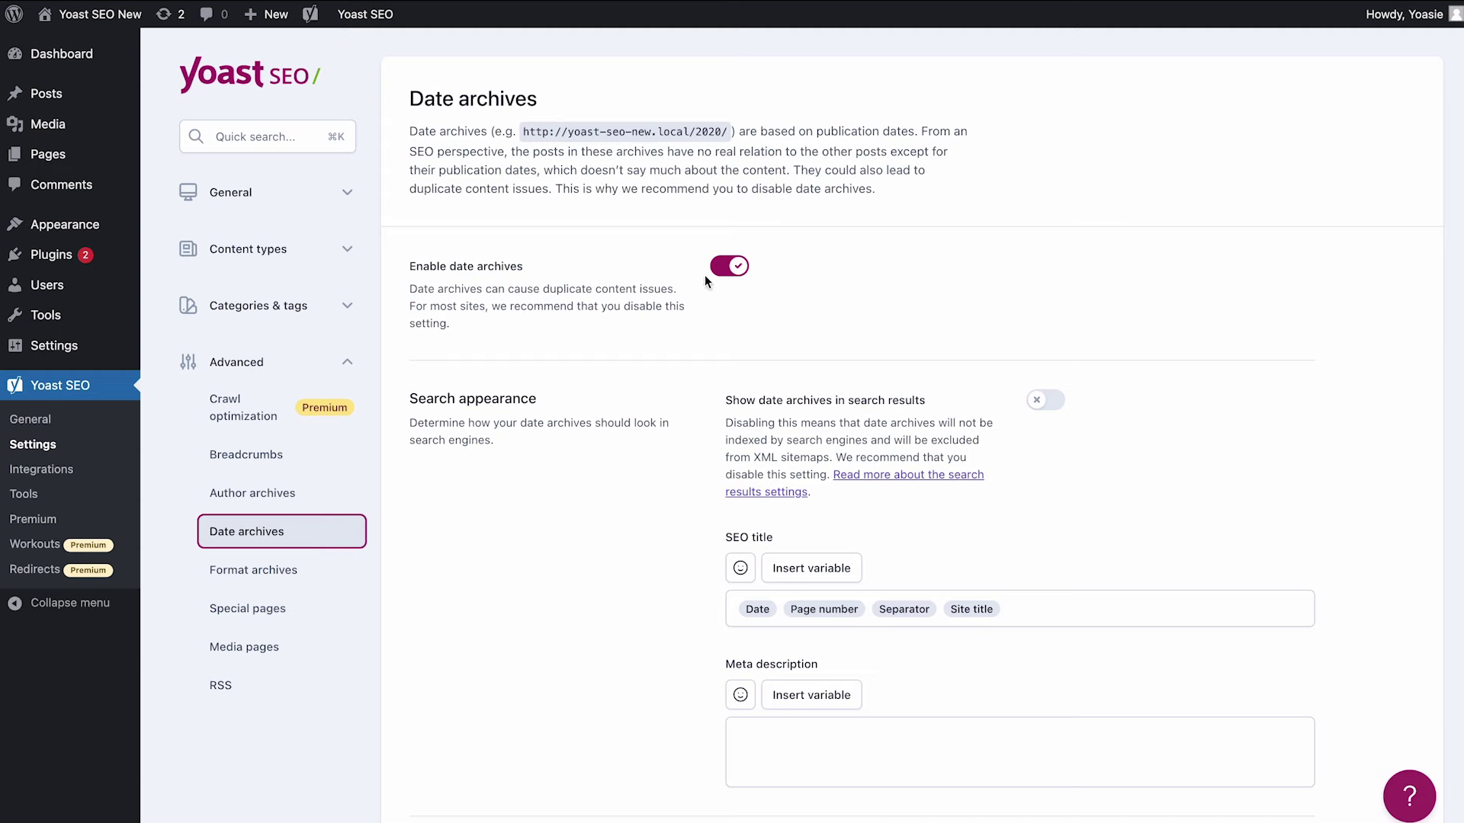
{"action": "left_click", "coordinate": [722, 266]}
{"action": "left_click", "coordinate": [722, 267]}
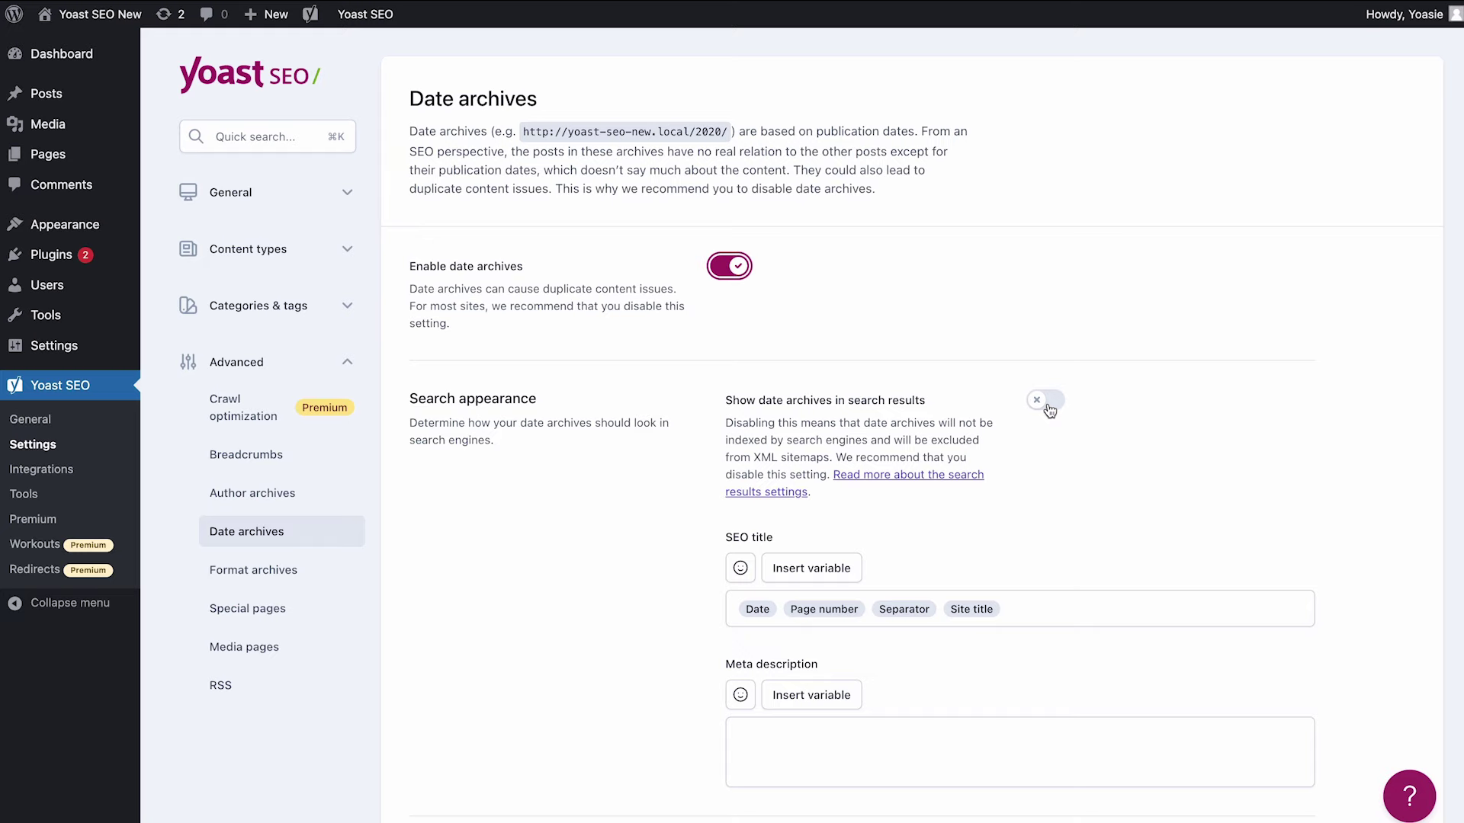
- Look through the Format archives, Special pages and Media pages settings in turn
{"action": "left_click", "coordinate": [297, 572]}
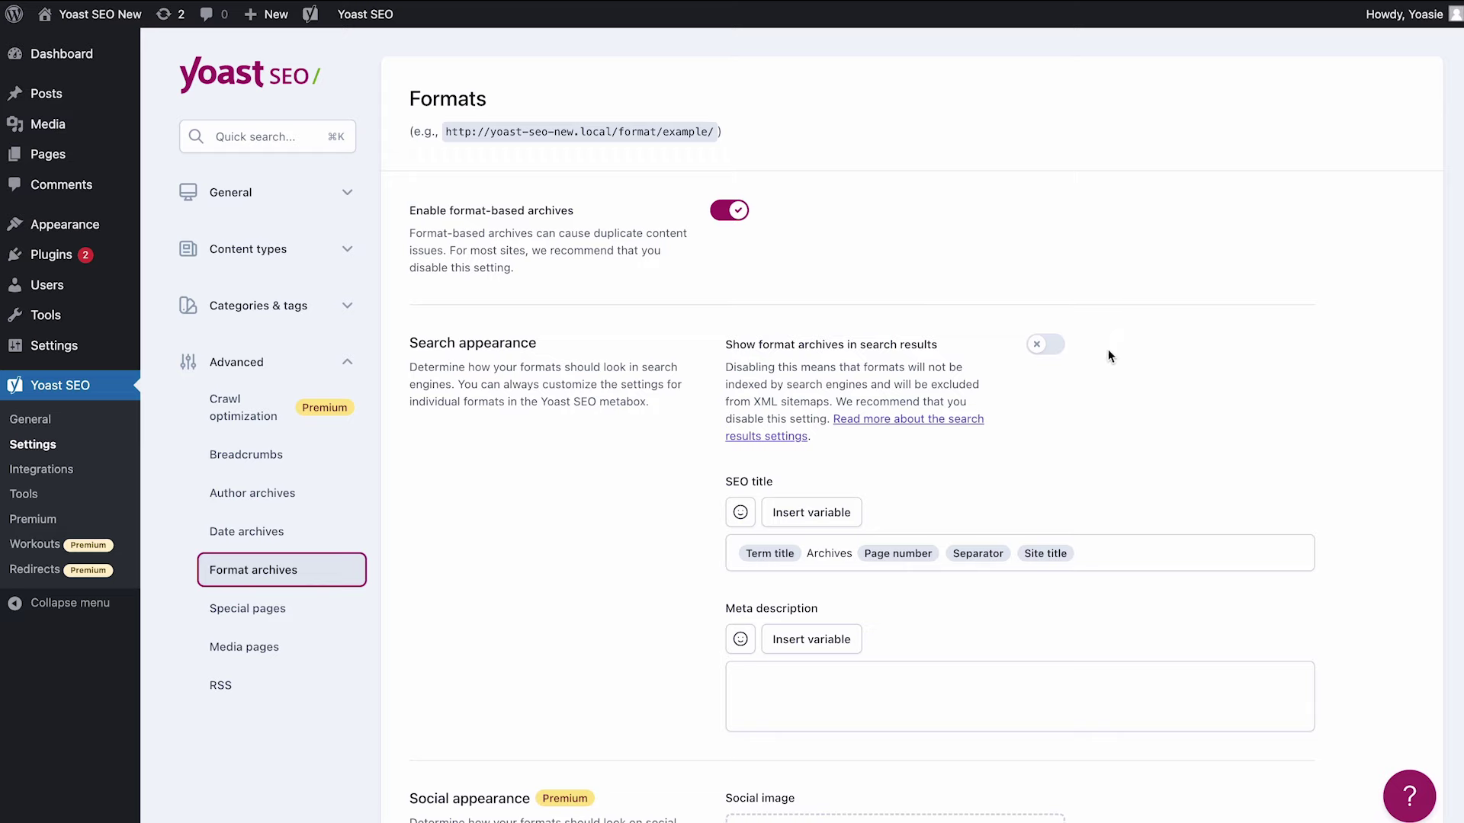
{"action": "left_click", "coordinate": [260, 615]}
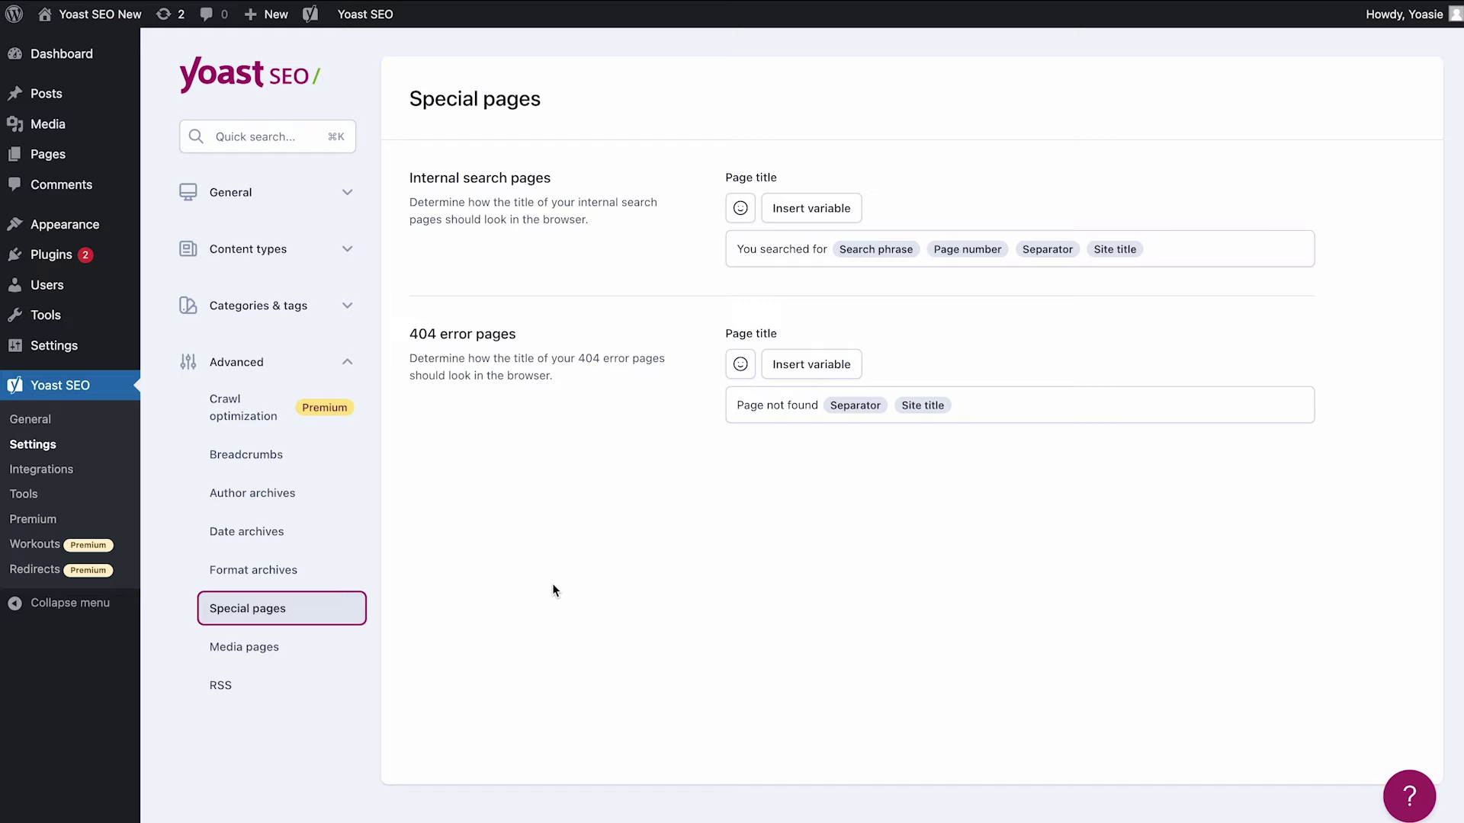
{"action": "left_click", "coordinate": [275, 647]}
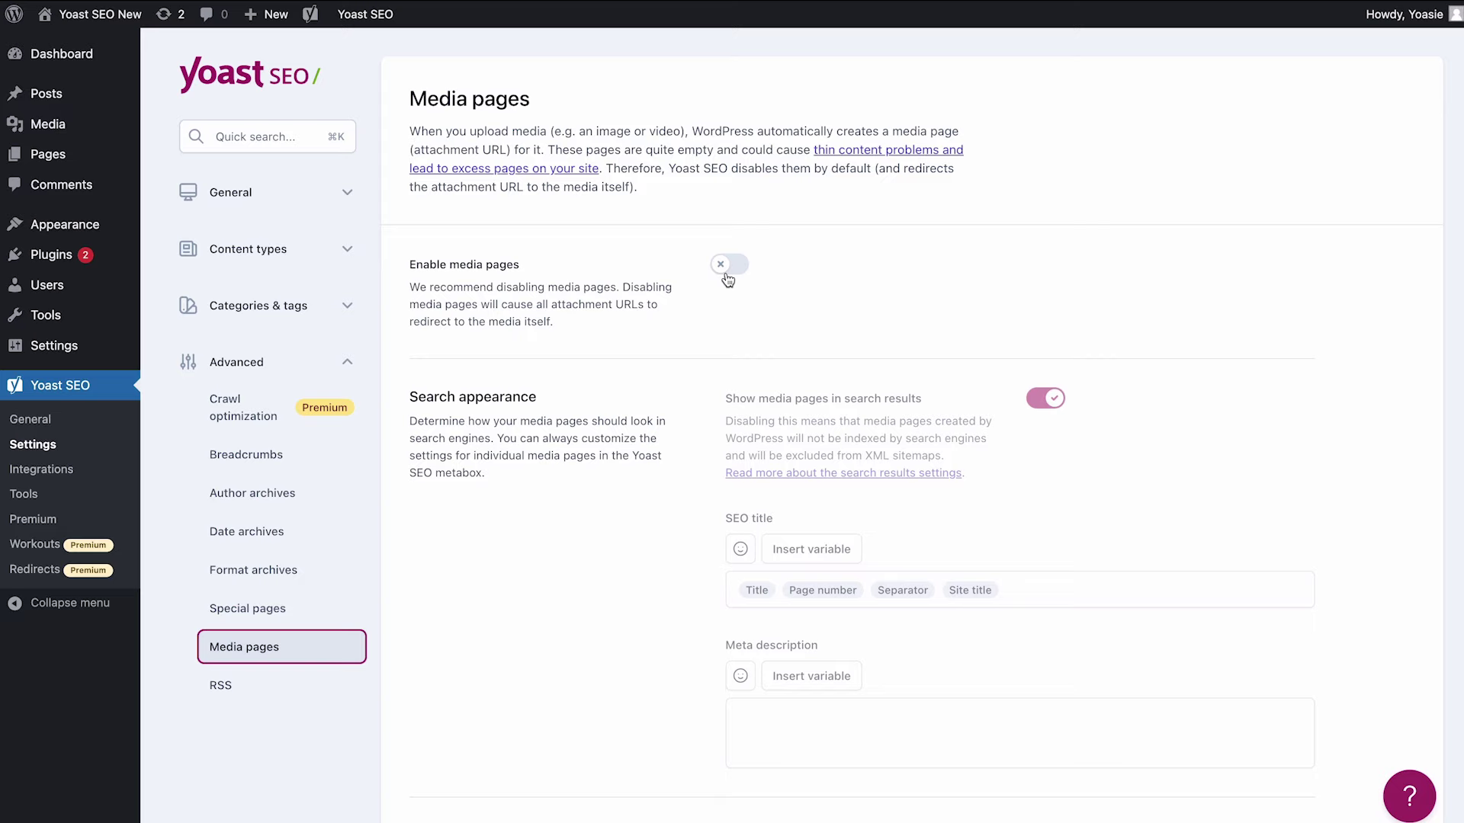
- Review the RSS feed content fields and available variables, and collapse the Advanced group in the settings navigation
{"action": "left_click", "coordinate": [245, 696]}
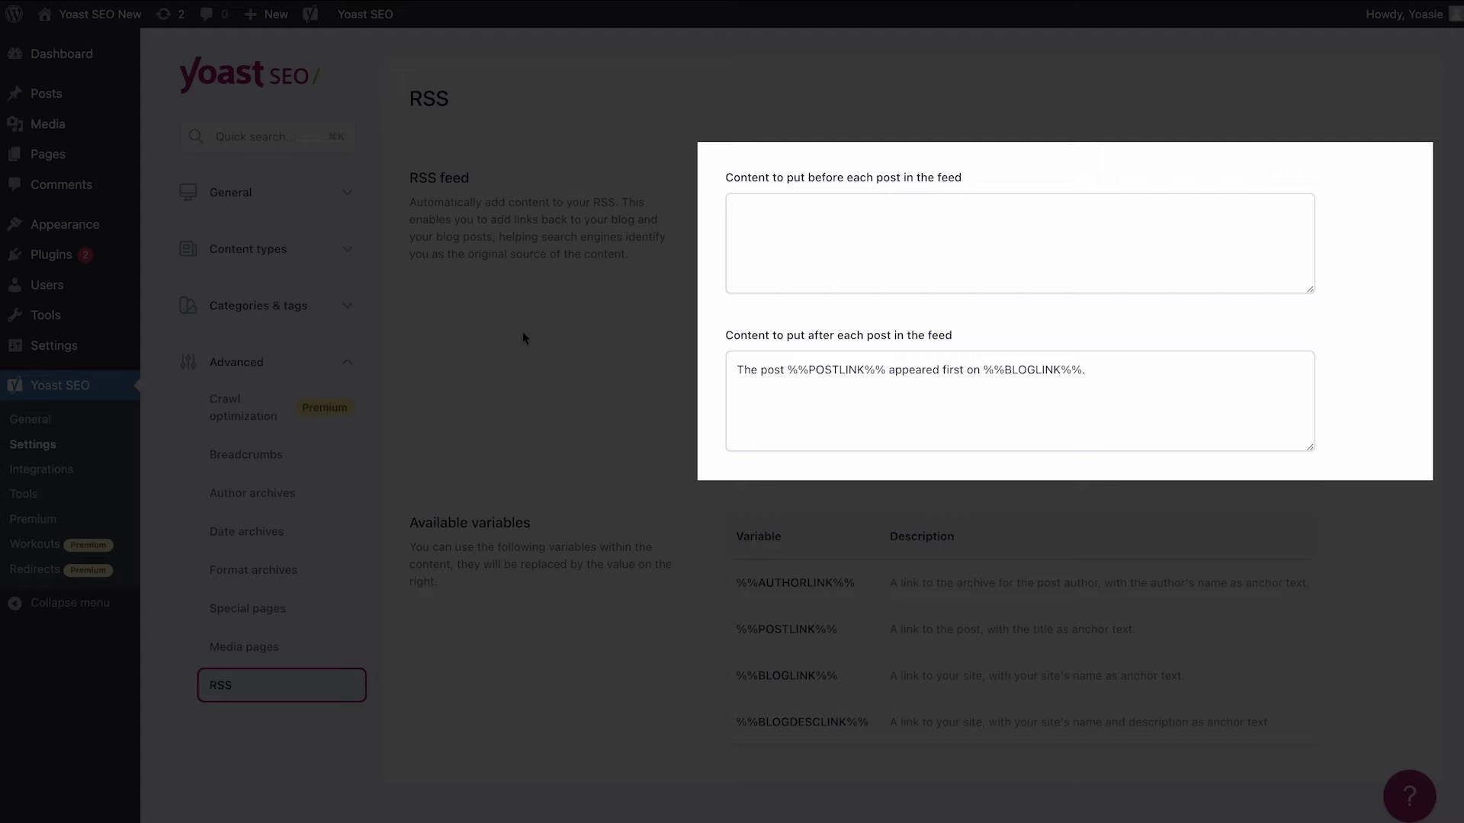
{"action": "left_click", "coordinate": [789, 220]}
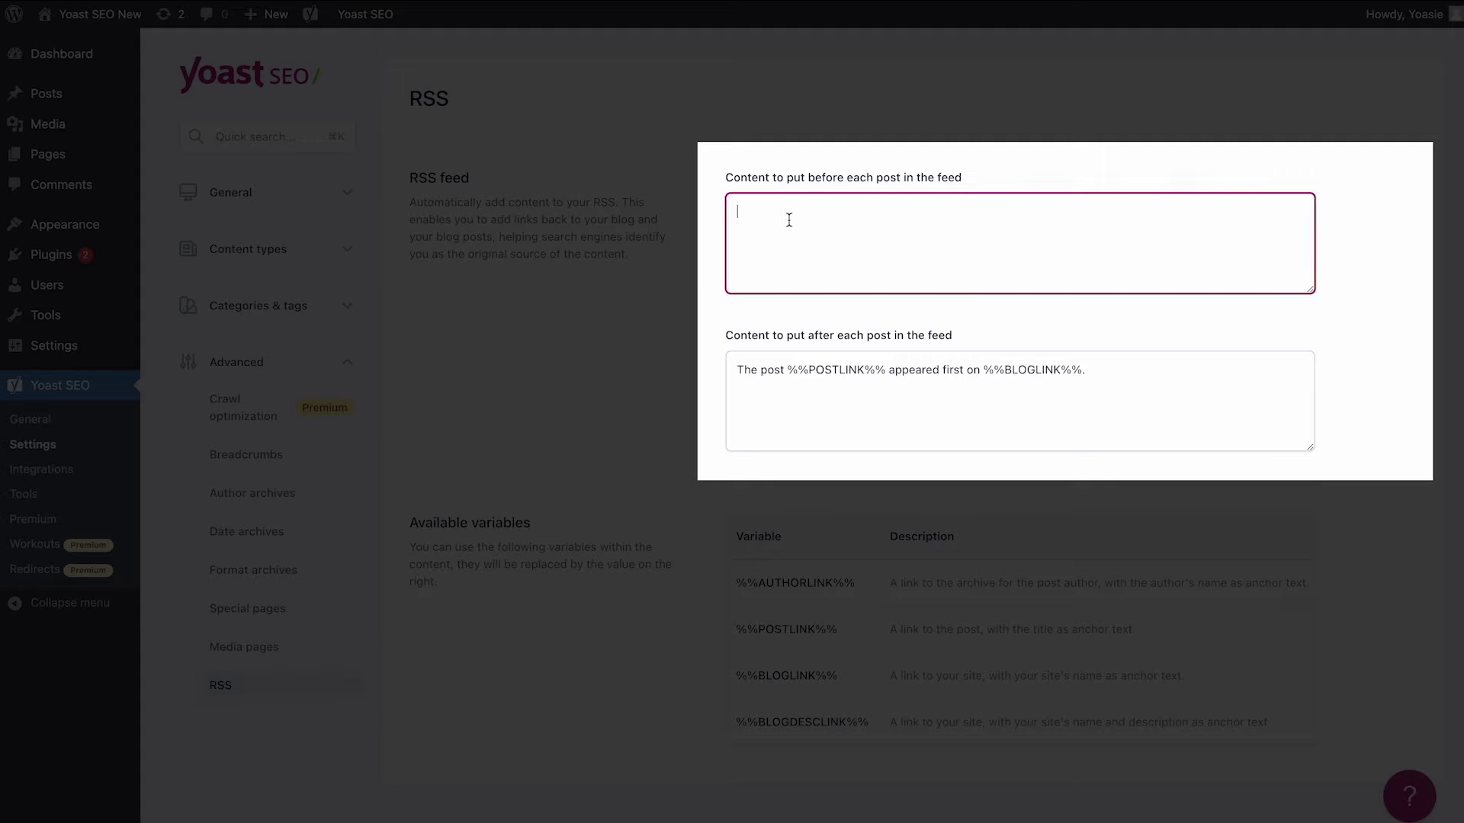
{"action": "left_click", "coordinate": [765, 394]}
{"action": "scroll", "coordinate": [765, 394], "scroll_direction": "down", "scroll_amount": 1}
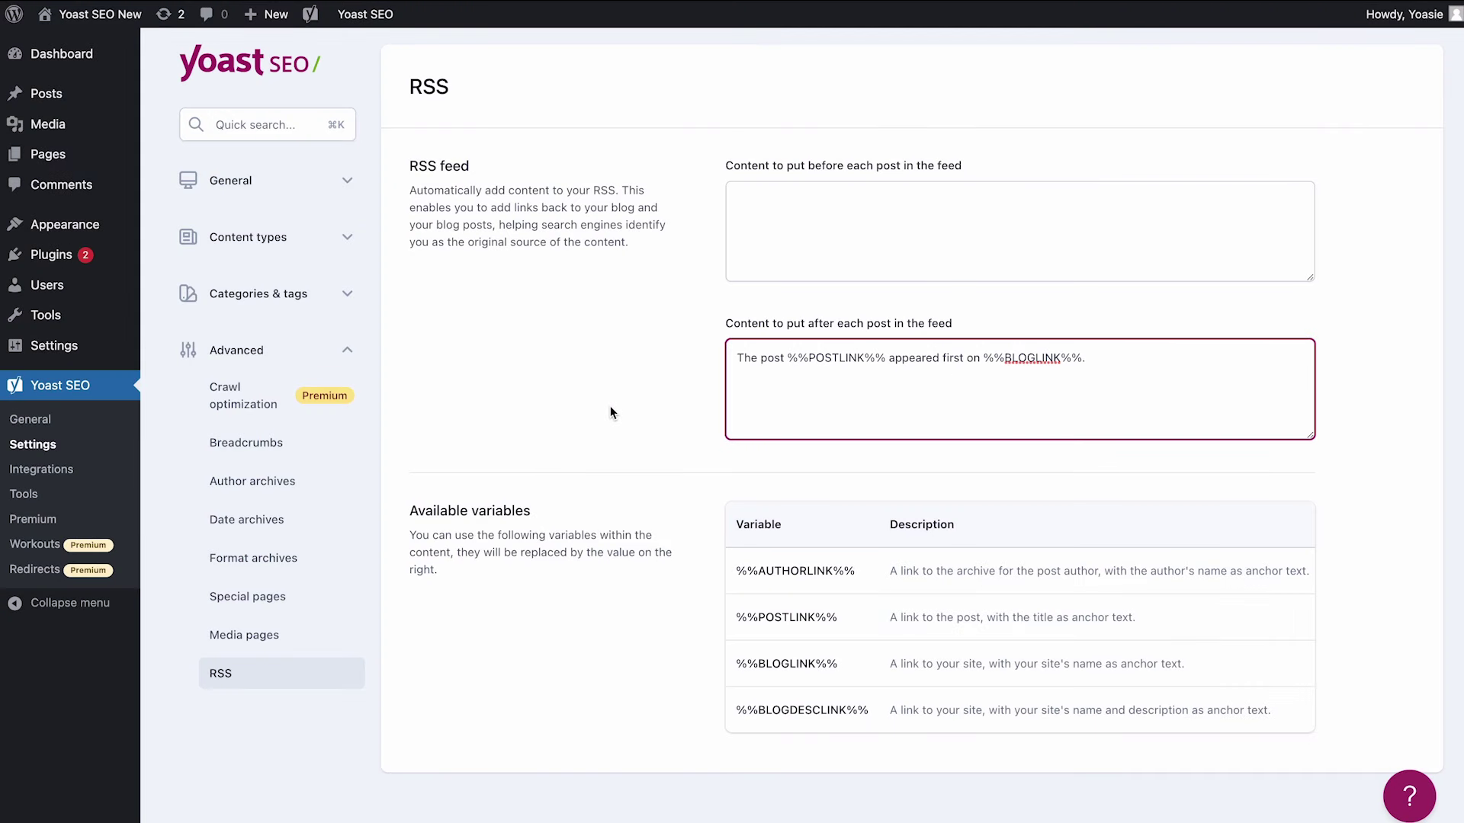
{"action": "left_click", "coordinate": [354, 353]}
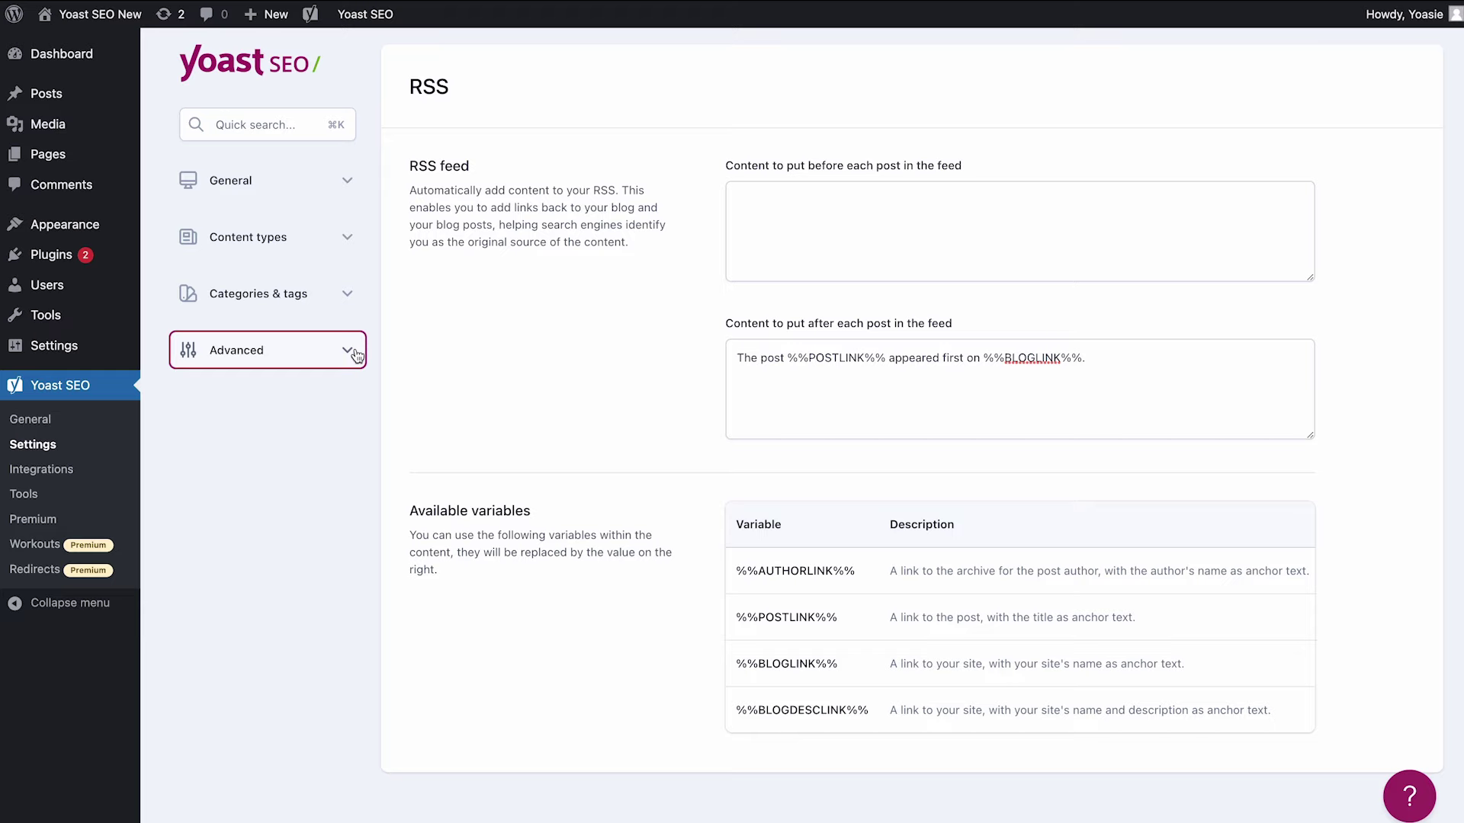
- Find the Cornerstone content feature by searching the settings for "cornerstone content", and enable it
{"action": "left_click", "coordinate": [288, 127]}
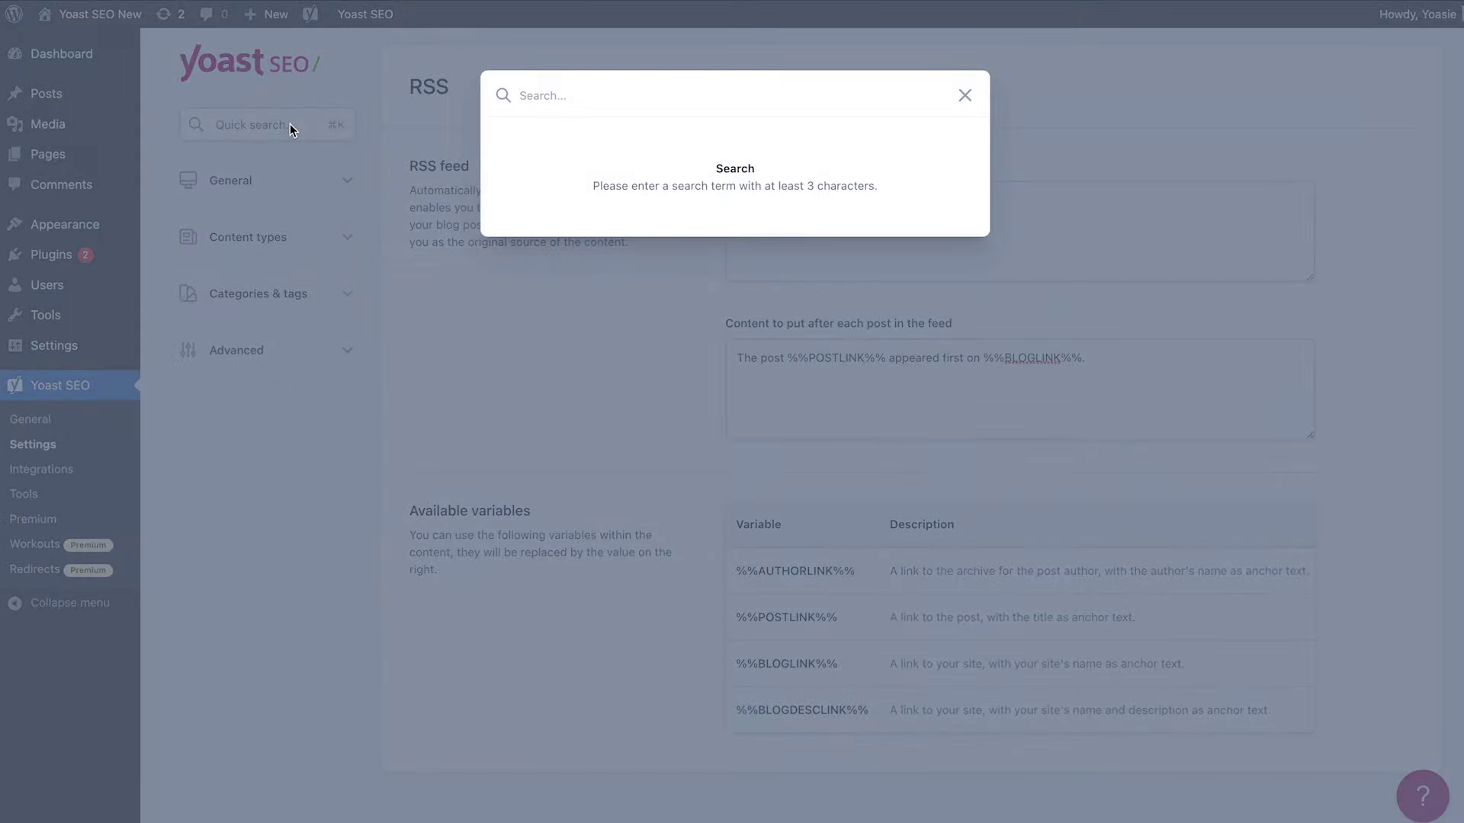
{"action": "type", "text": "cornerstone content"}
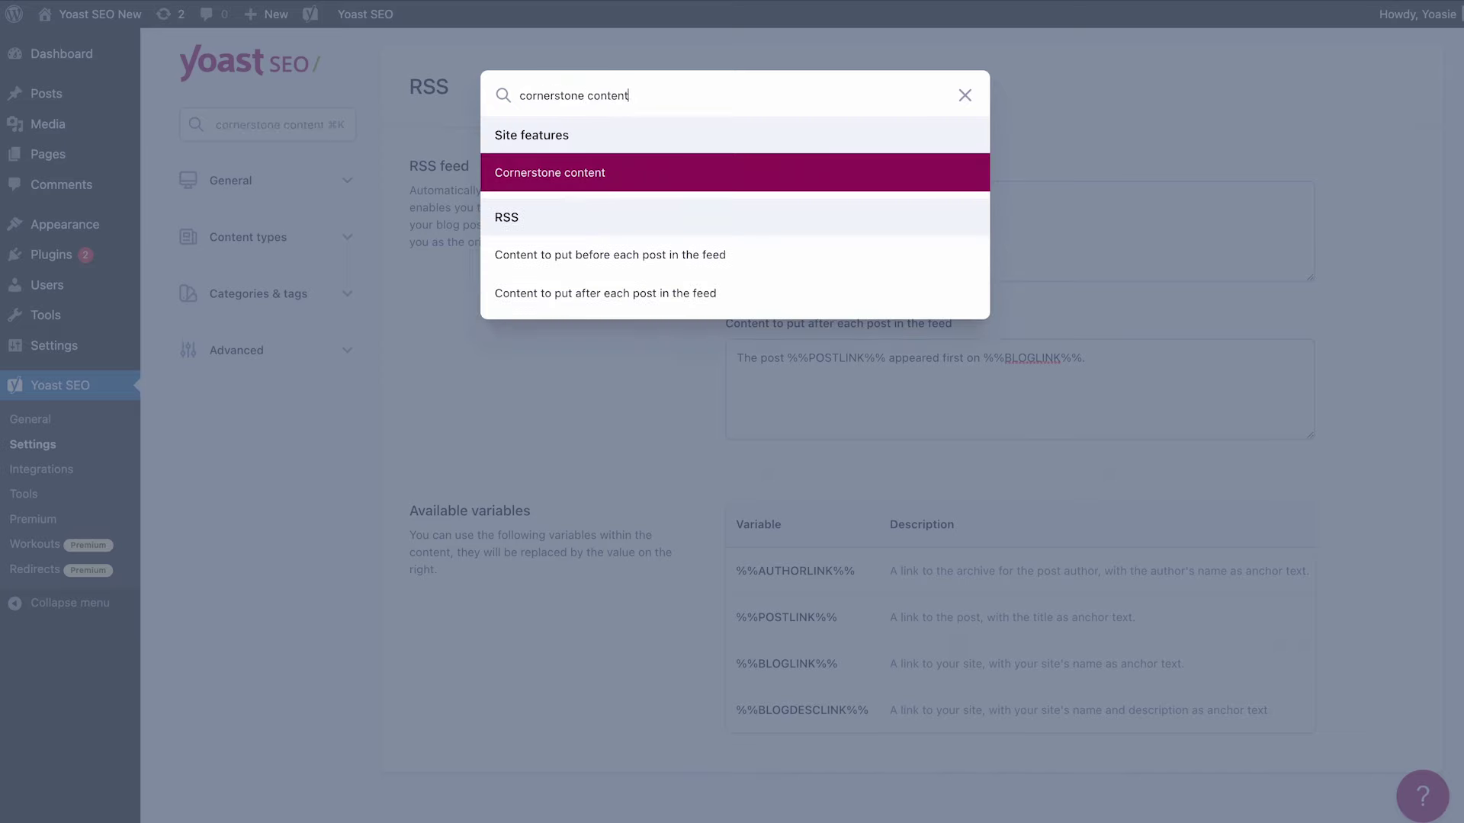
{"action": "left_click", "coordinate": [600, 174]}
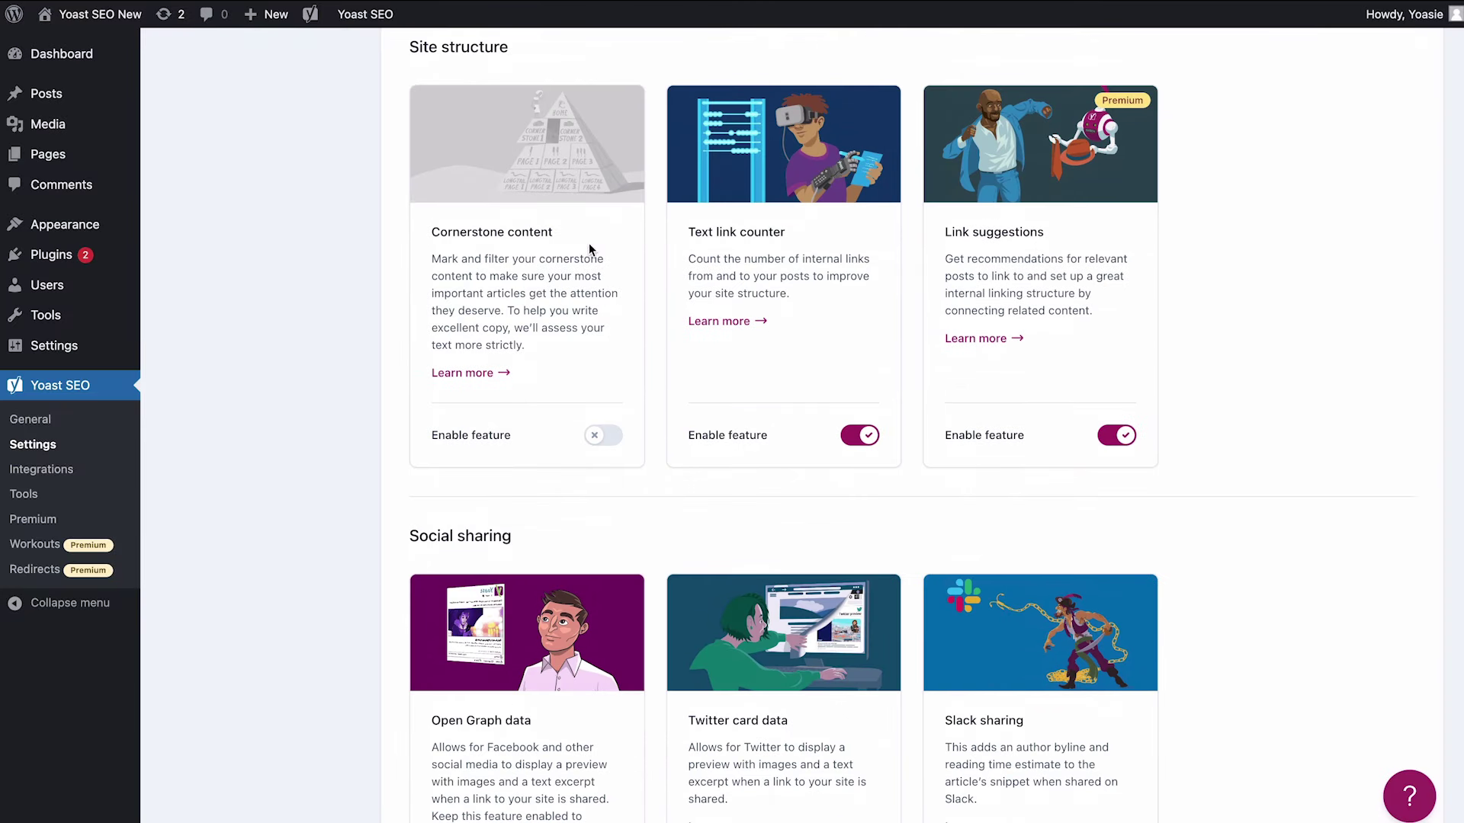
{"action": "left_click", "coordinate": [603, 437]}
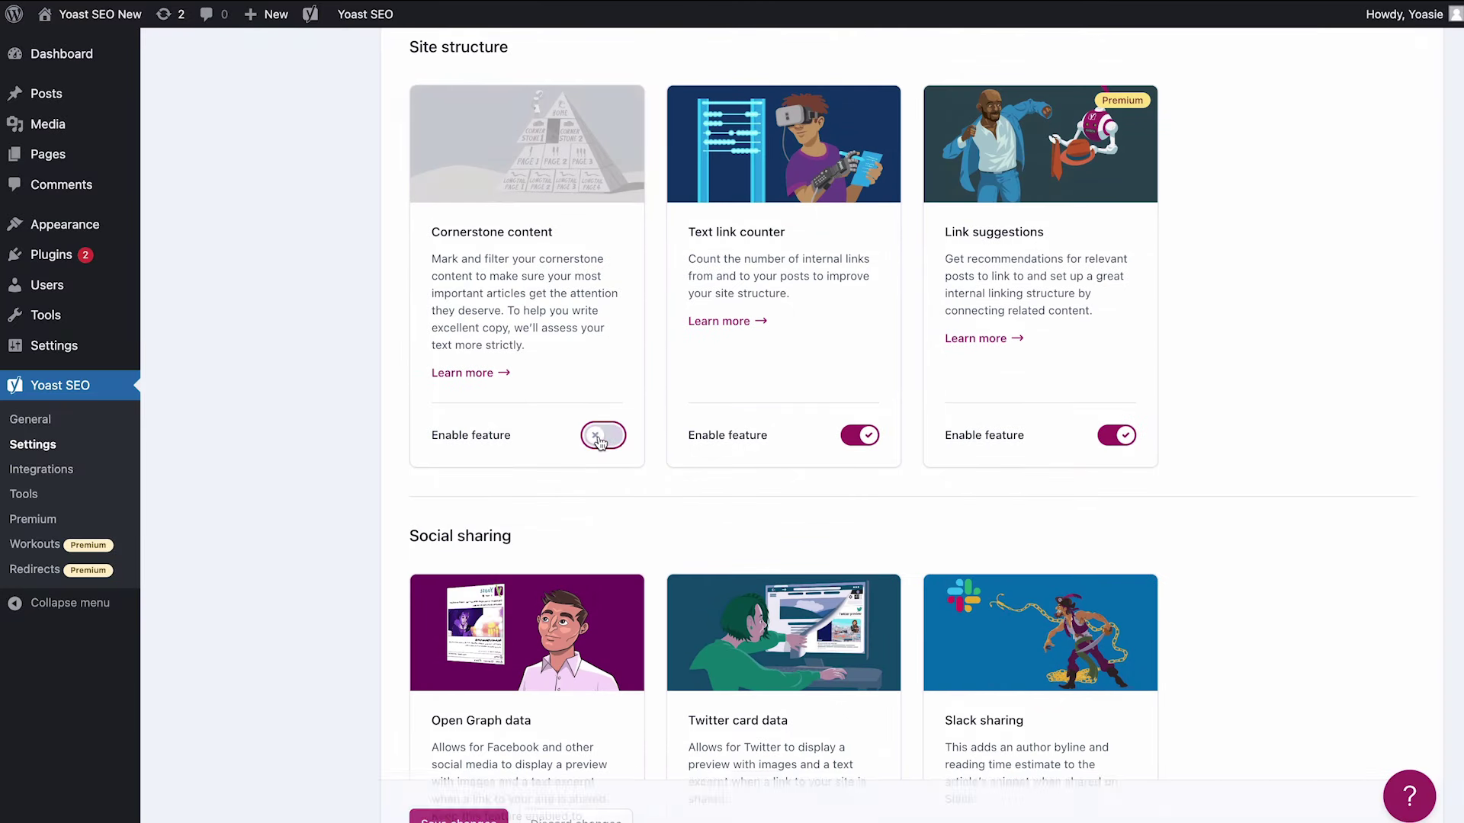